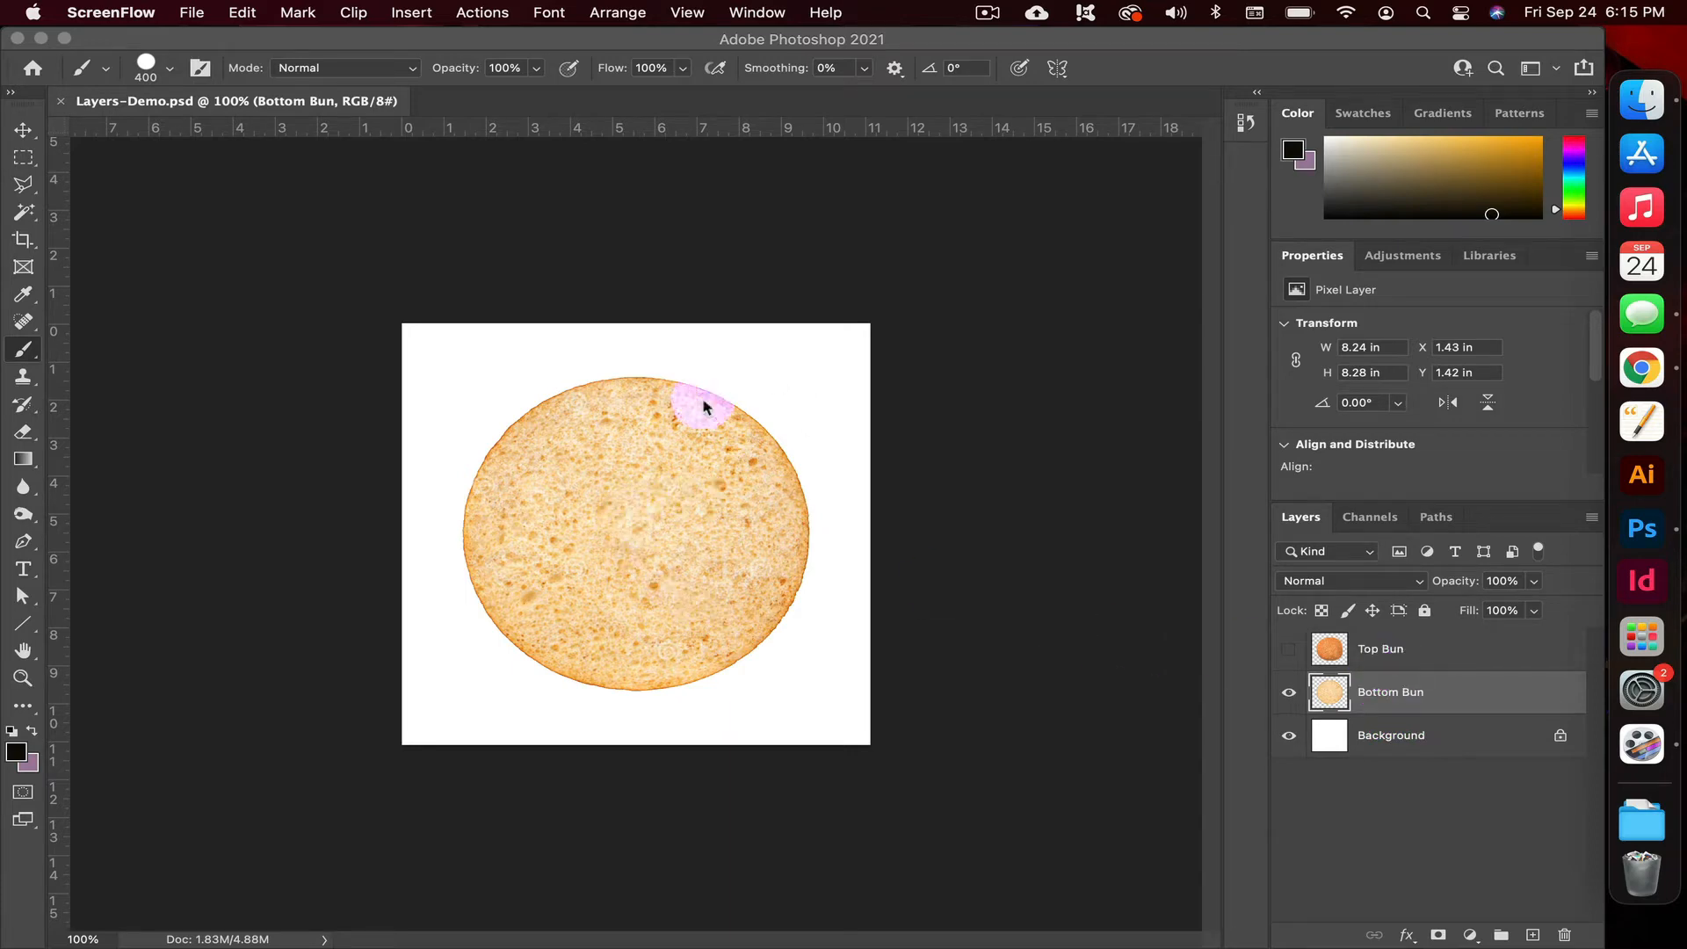
# Select the Top Bun layer and toggle its visibility on and off to compare it with the bottom bun
pyautogui.click(1414, 652)
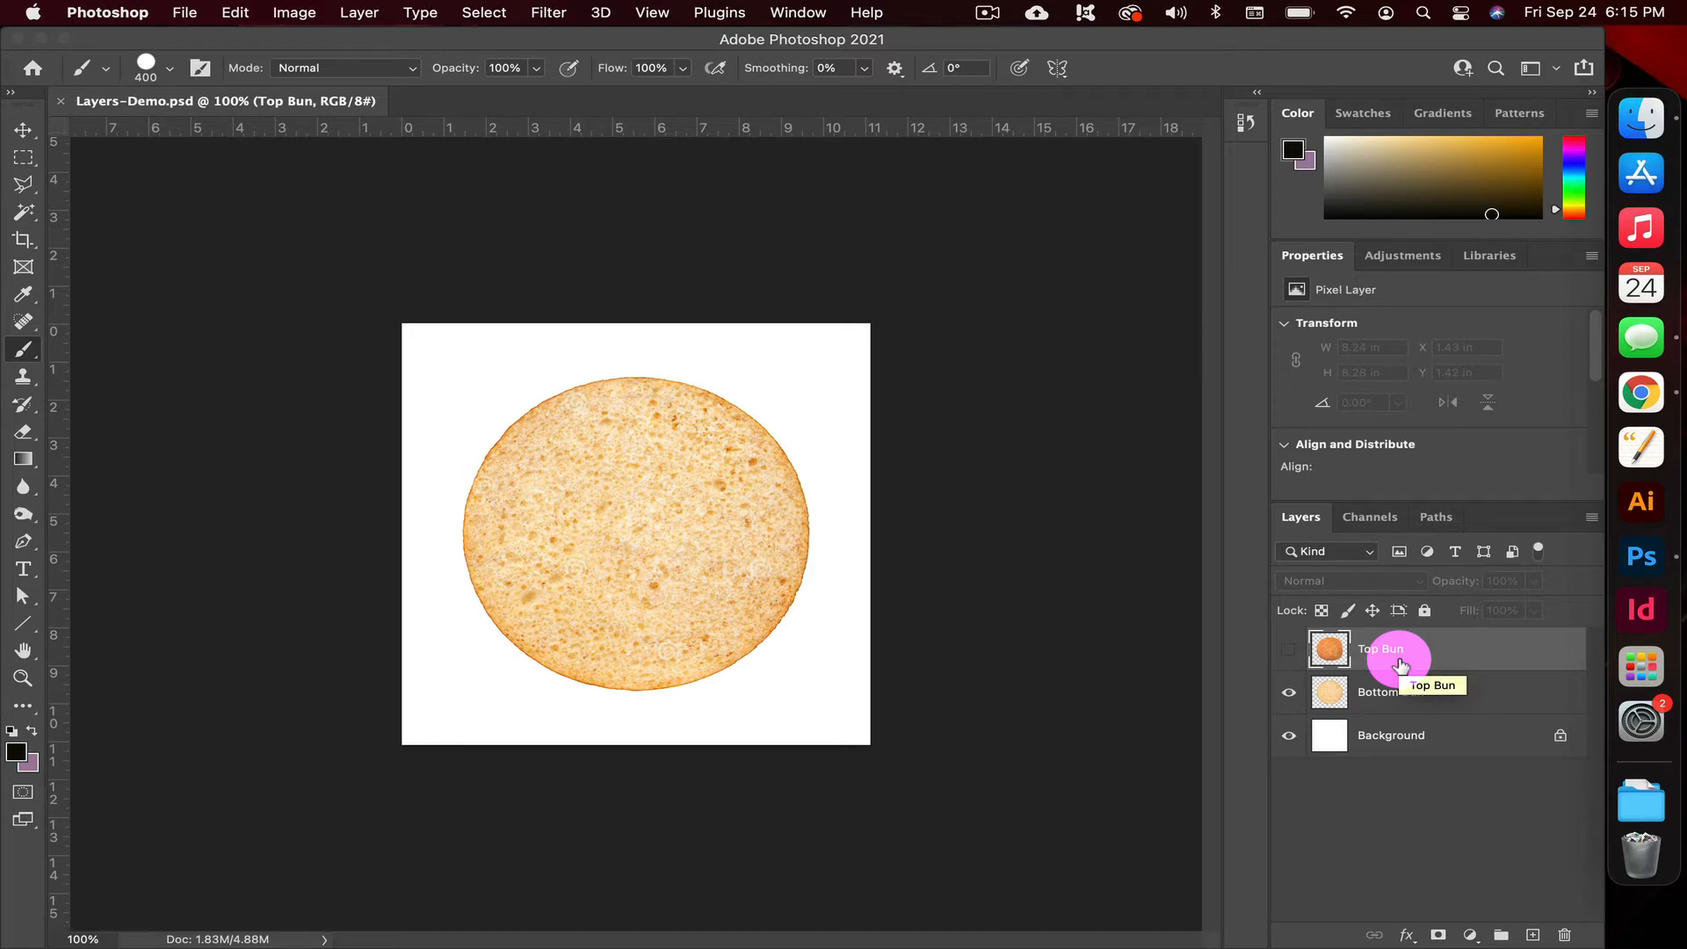
pyautogui.click(1289, 652)
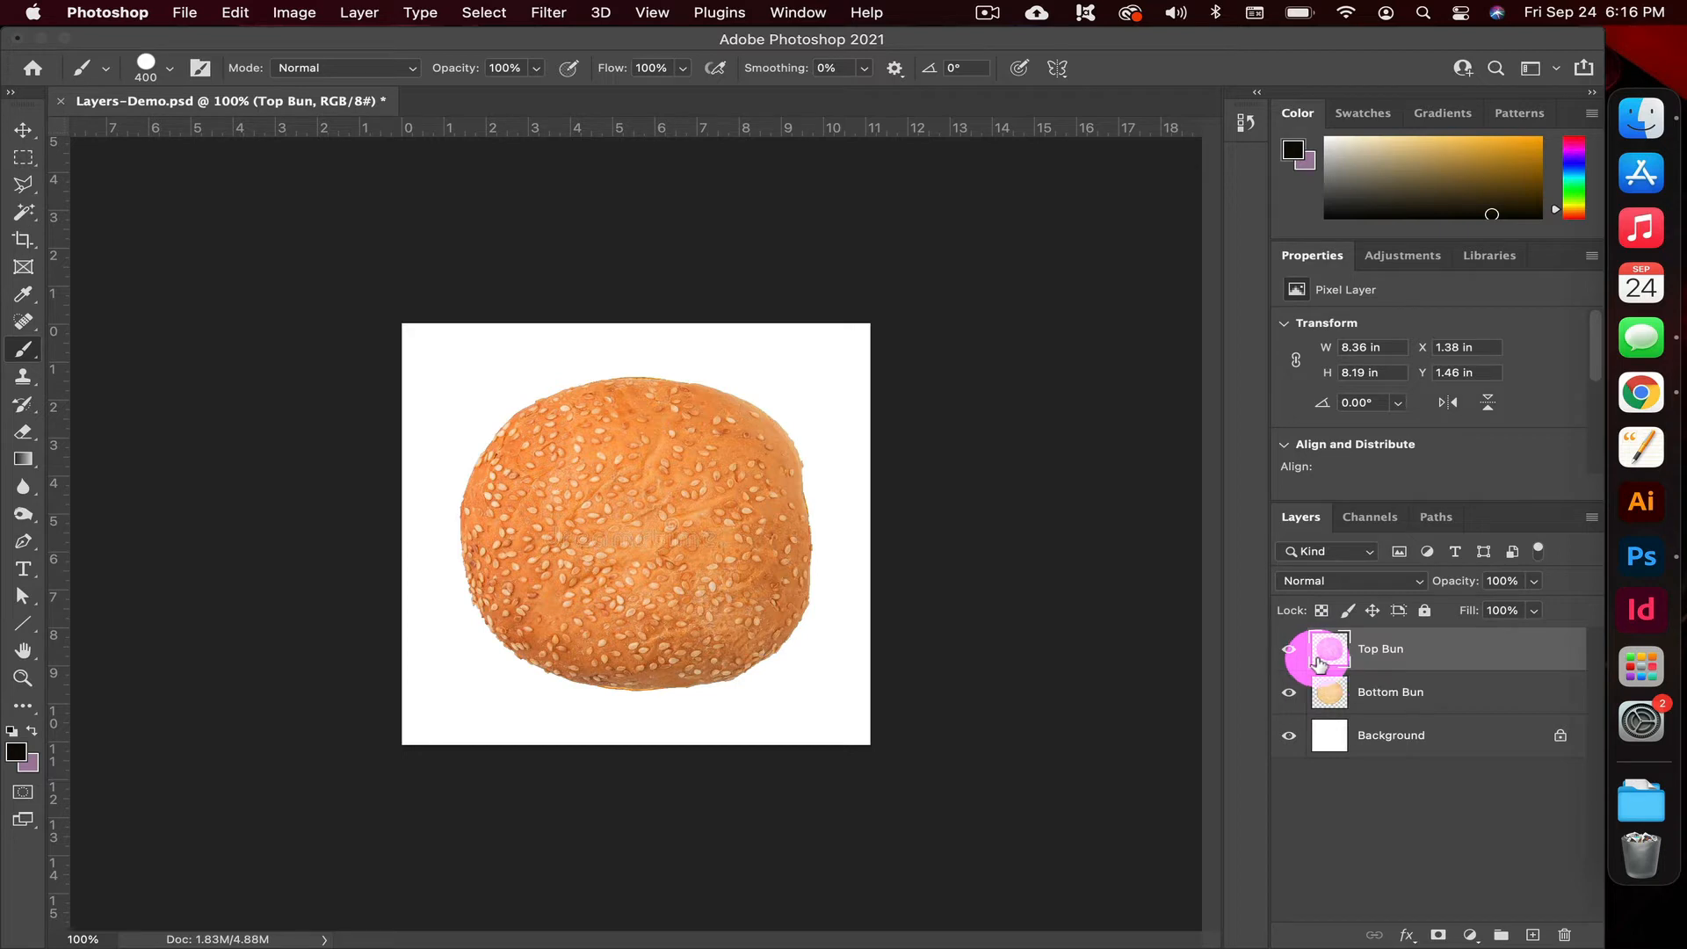
pyautogui.doubleClick(1395, 651)
pyautogui.press('Return')
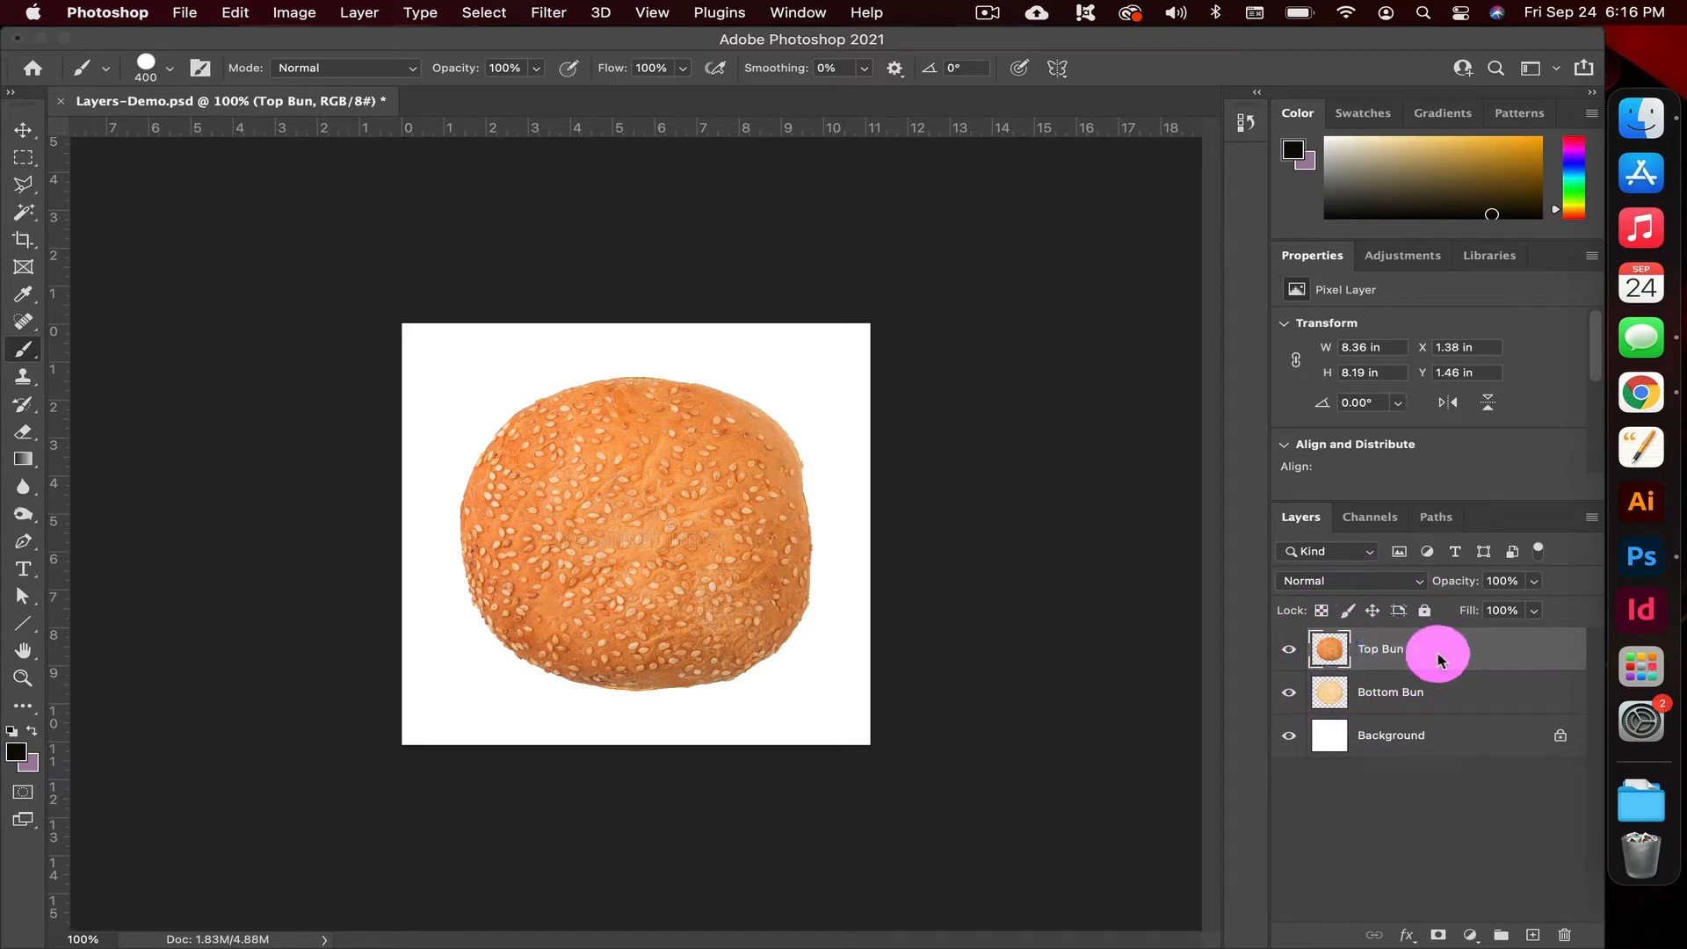
pyautogui.click(1288, 651)
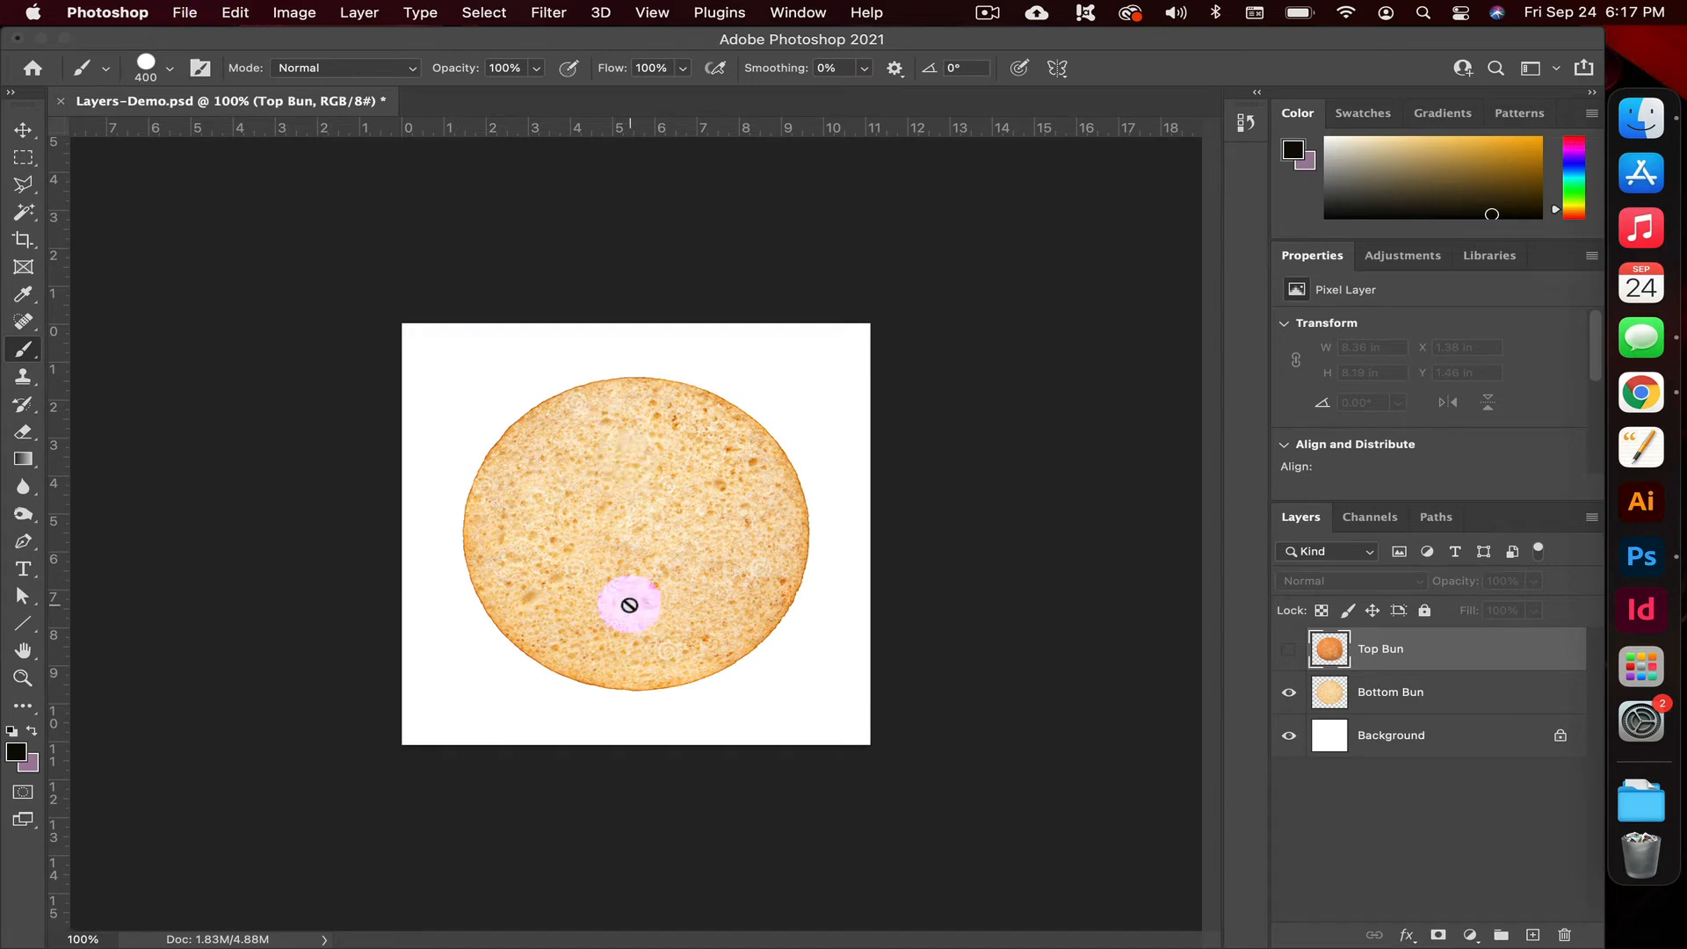
# Paste the copied lettuce image above the bun layers, scale it down to about 44.7%, and centre it over the bottom bun
pyautogui.hotkey('ctrl', 'v')
pyautogui.click(23, 129)
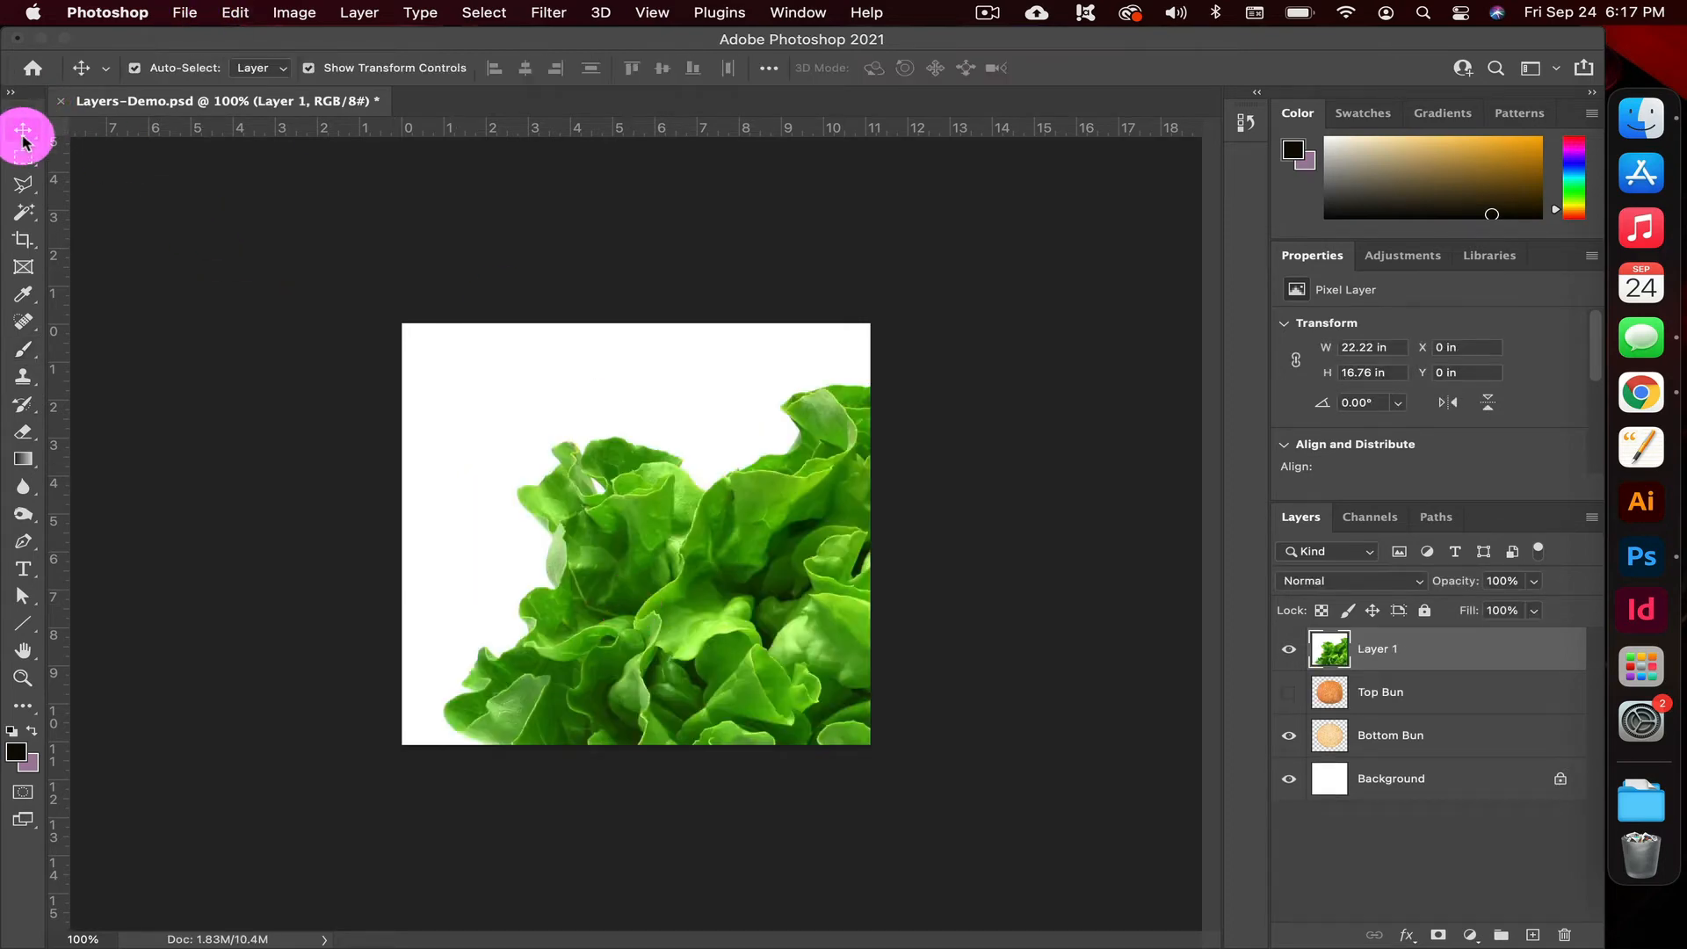
pyautogui.moveTo(482, 456); pyautogui.dragTo(430, 412)
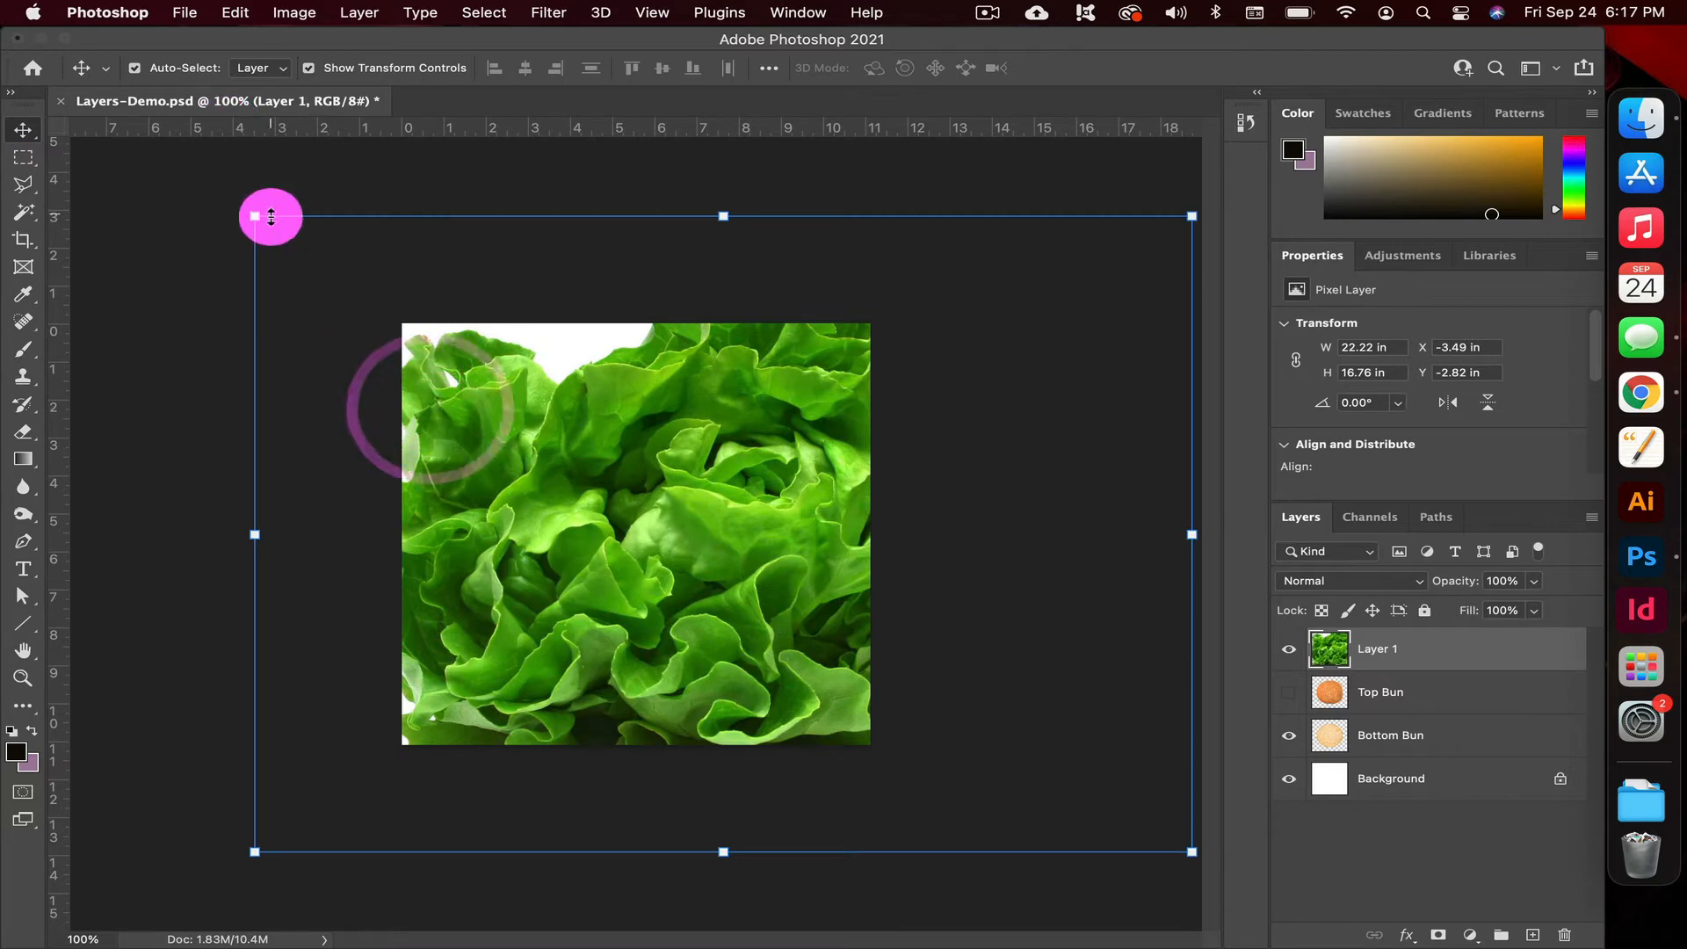
pyautogui.moveTo(257, 216); pyautogui.dragTo(480, 363)
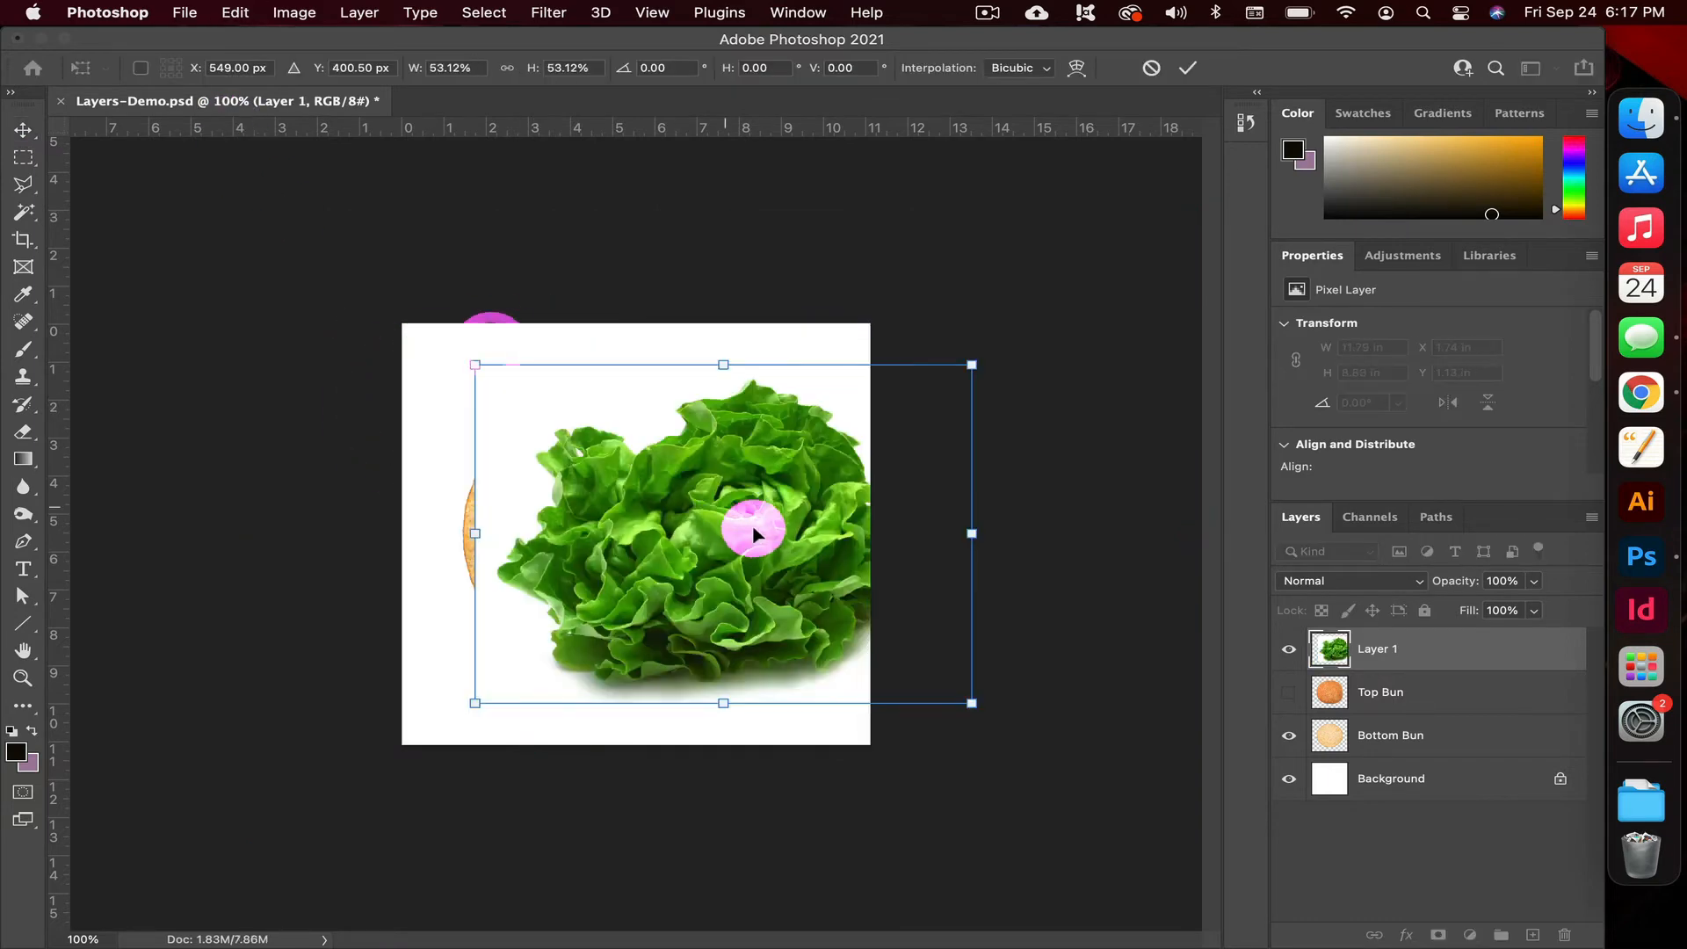
pyautogui.moveTo(753, 527); pyautogui.dragTo(689, 534)
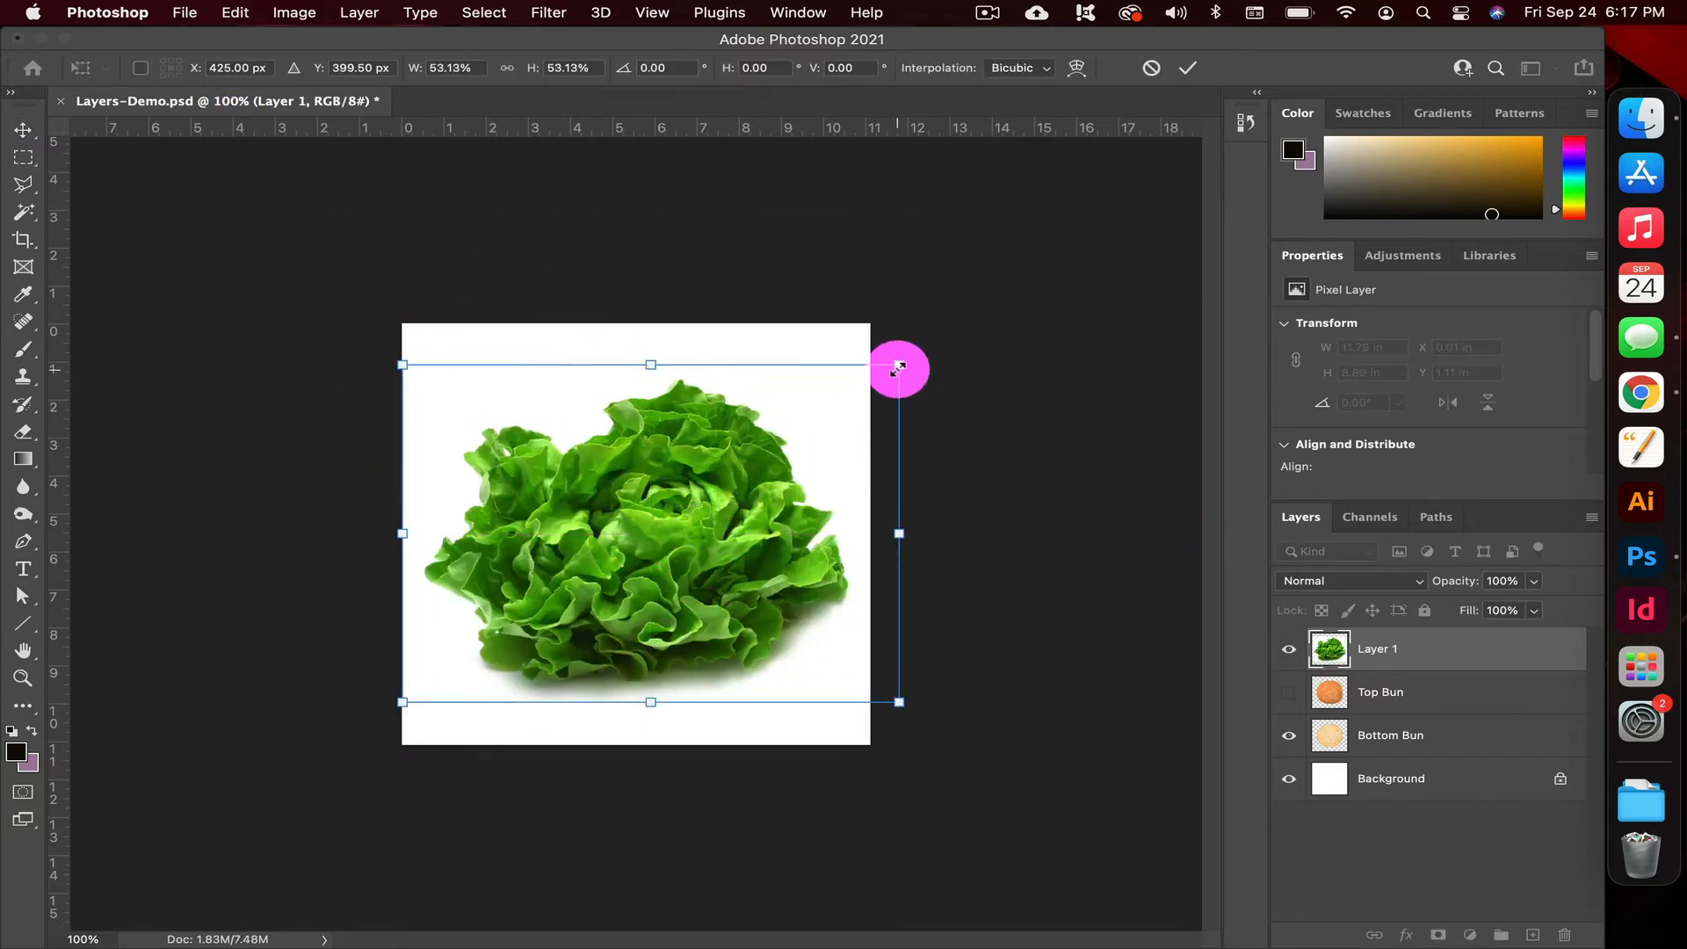
pyautogui.moveTo(898, 365)
pyautogui.mouseDown()
pyautogui.moveTo(851, 387)
pyautogui.moveTo(870, 381)
pyautogui.mouseUp()
pyautogui.moveTo(846, 501); pyautogui.dragTo(818, 515)
pyautogui.click(1187, 68)
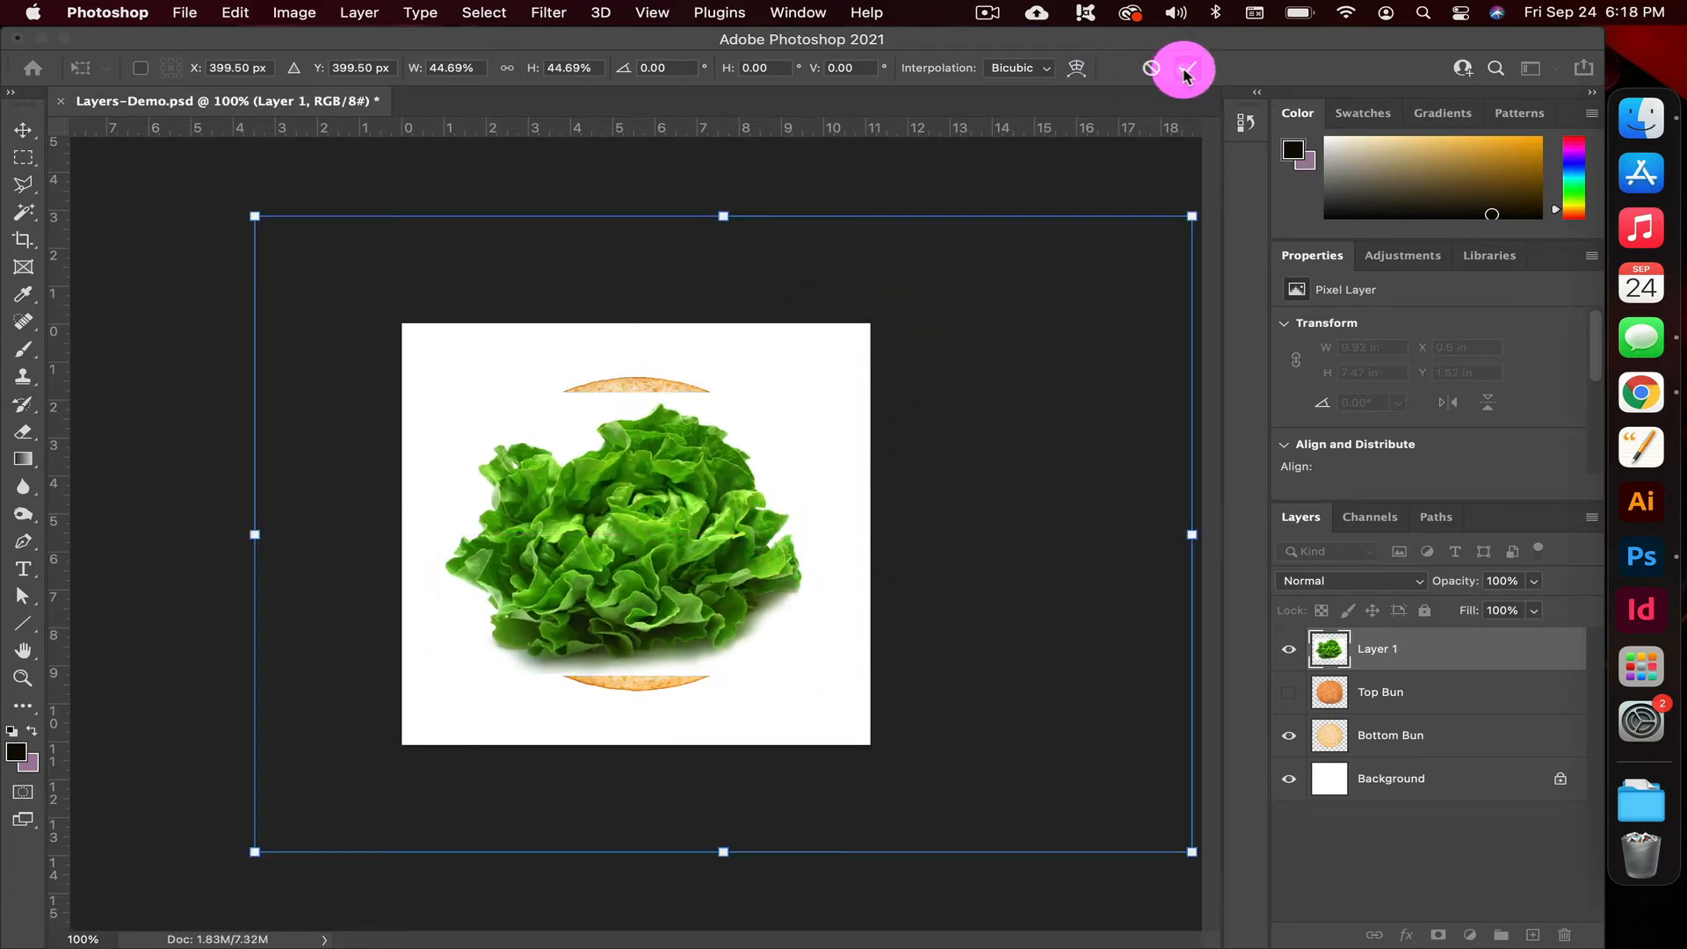
# Cut out the lettuce by selecting it with the Object Selection tool, inverting the selection and deleting the white background
pyautogui.moveTo(22, 230); pyautogui.dragTo(111, 209)
pyautogui.moveTo(424, 401)
pyautogui.mouseDown()
pyautogui.moveTo(990, 685)
pyautogui.moveTo(816, 651)
pyautogui.moveTo(830, 664)
pyautogui.mouseUp()
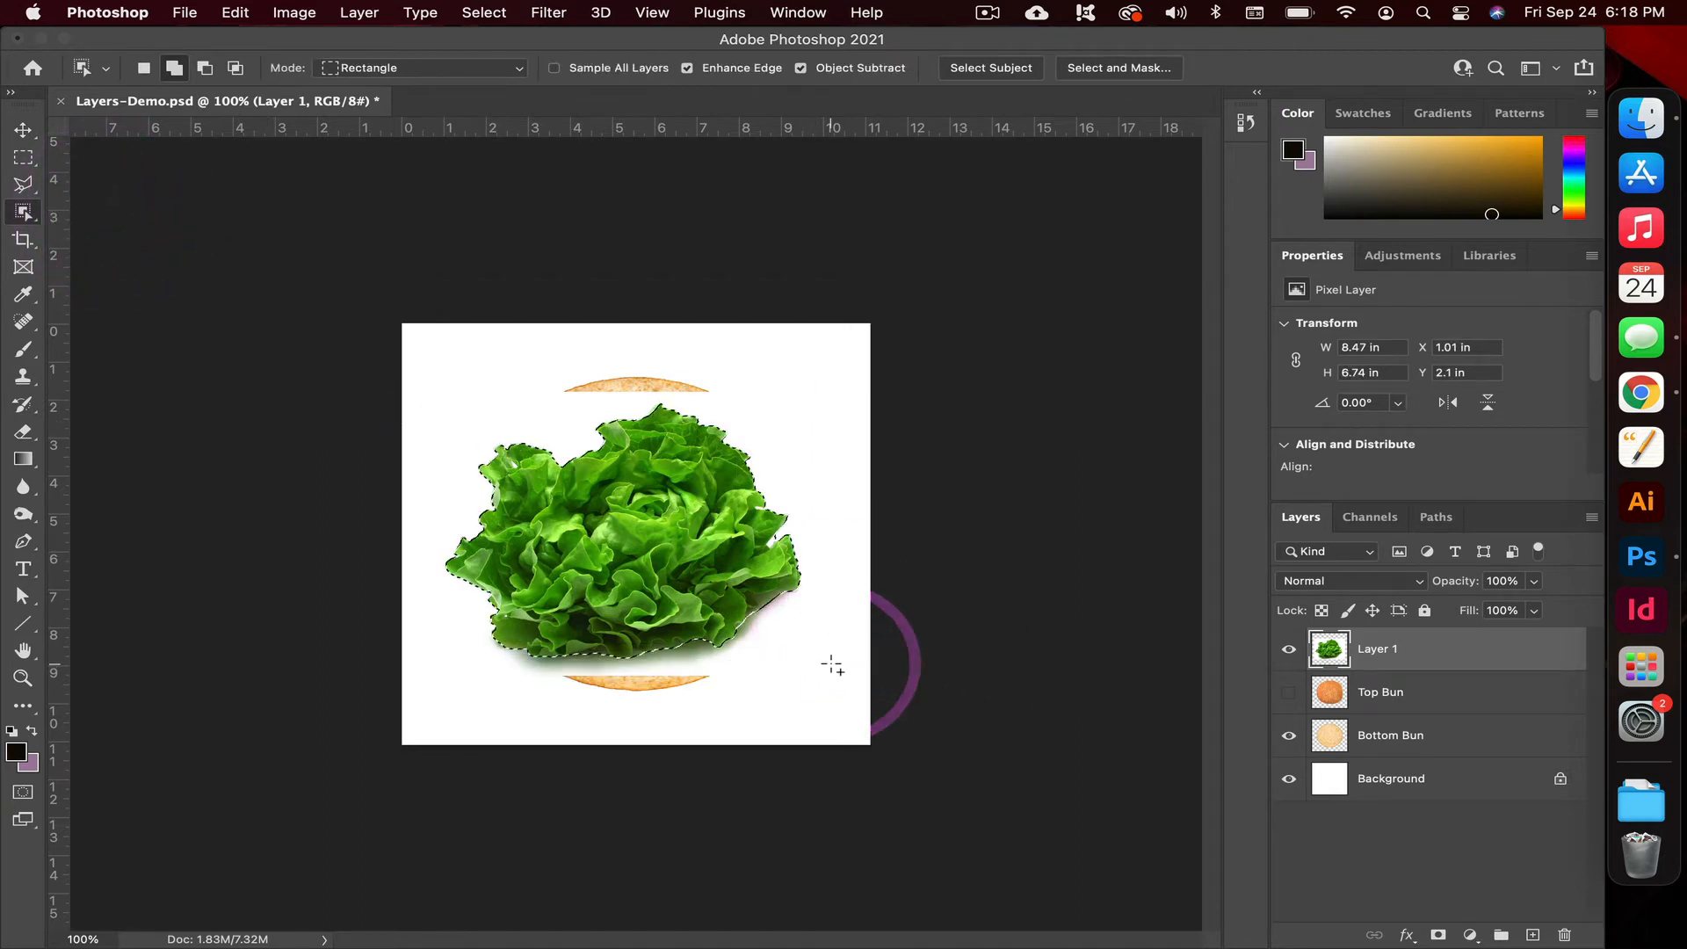
pyautogui.click(484, 12)
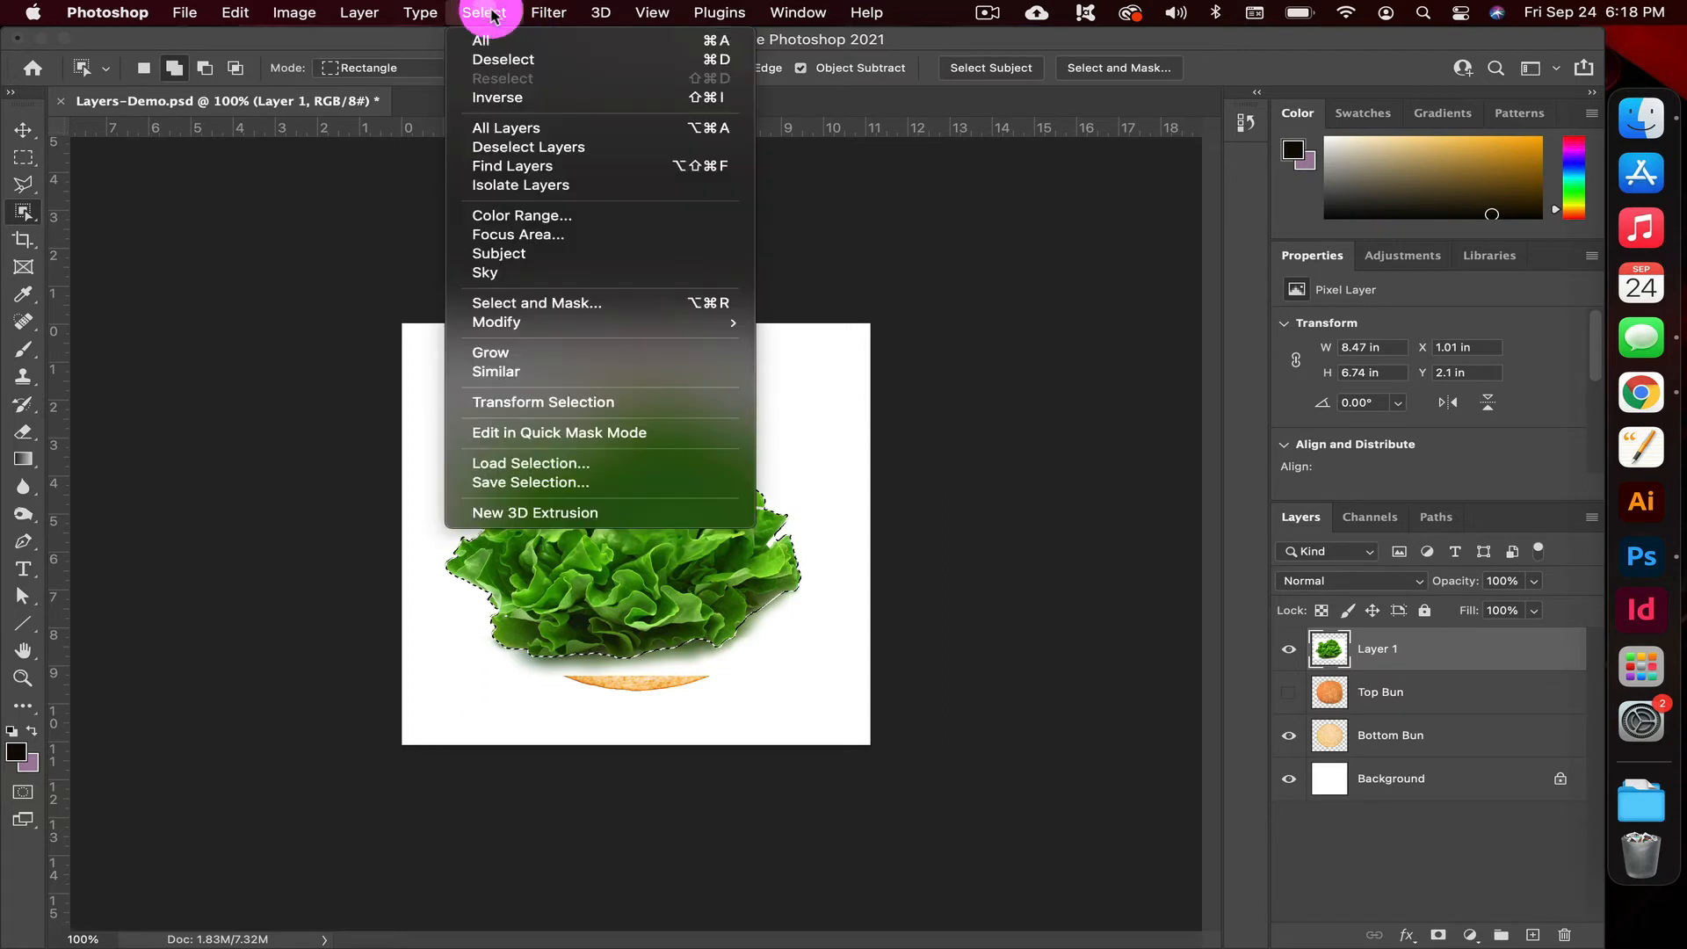
pyautogui.click(549, 101)
pyautogui.press('Delete')
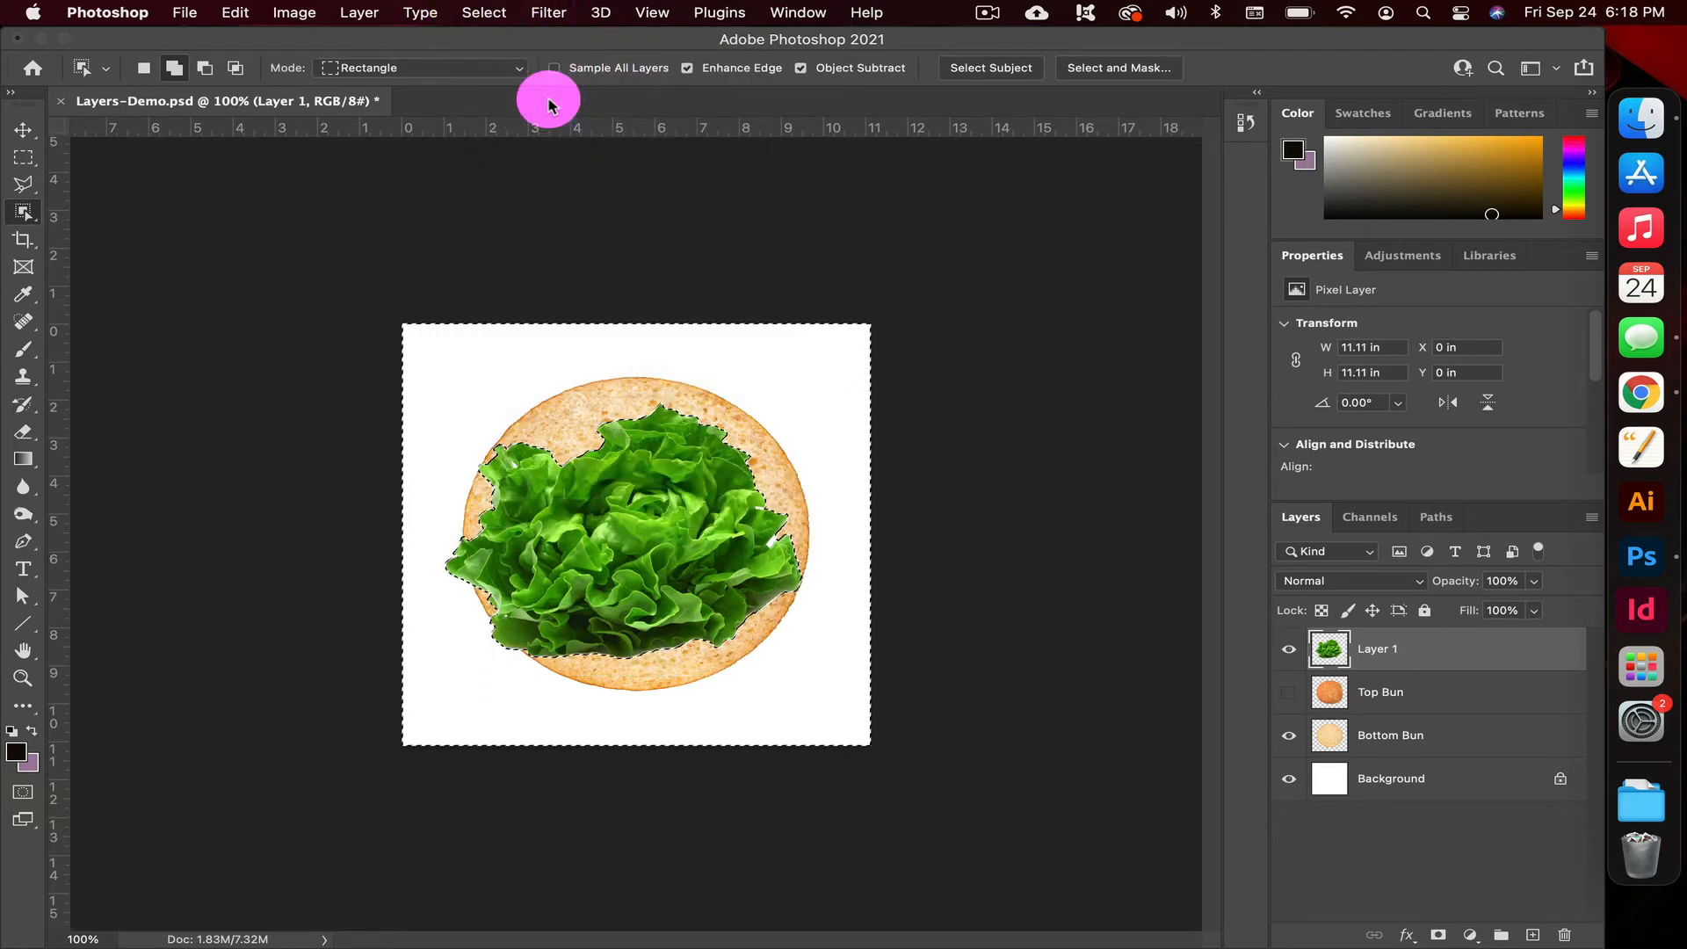
pyautogui.press('super+d')
# Enlarge the cut-out lettuce to about 120%, roughly 10.2 by 8.1 in, and centre it over the bottom bun
pyautogui.click(23, 129)
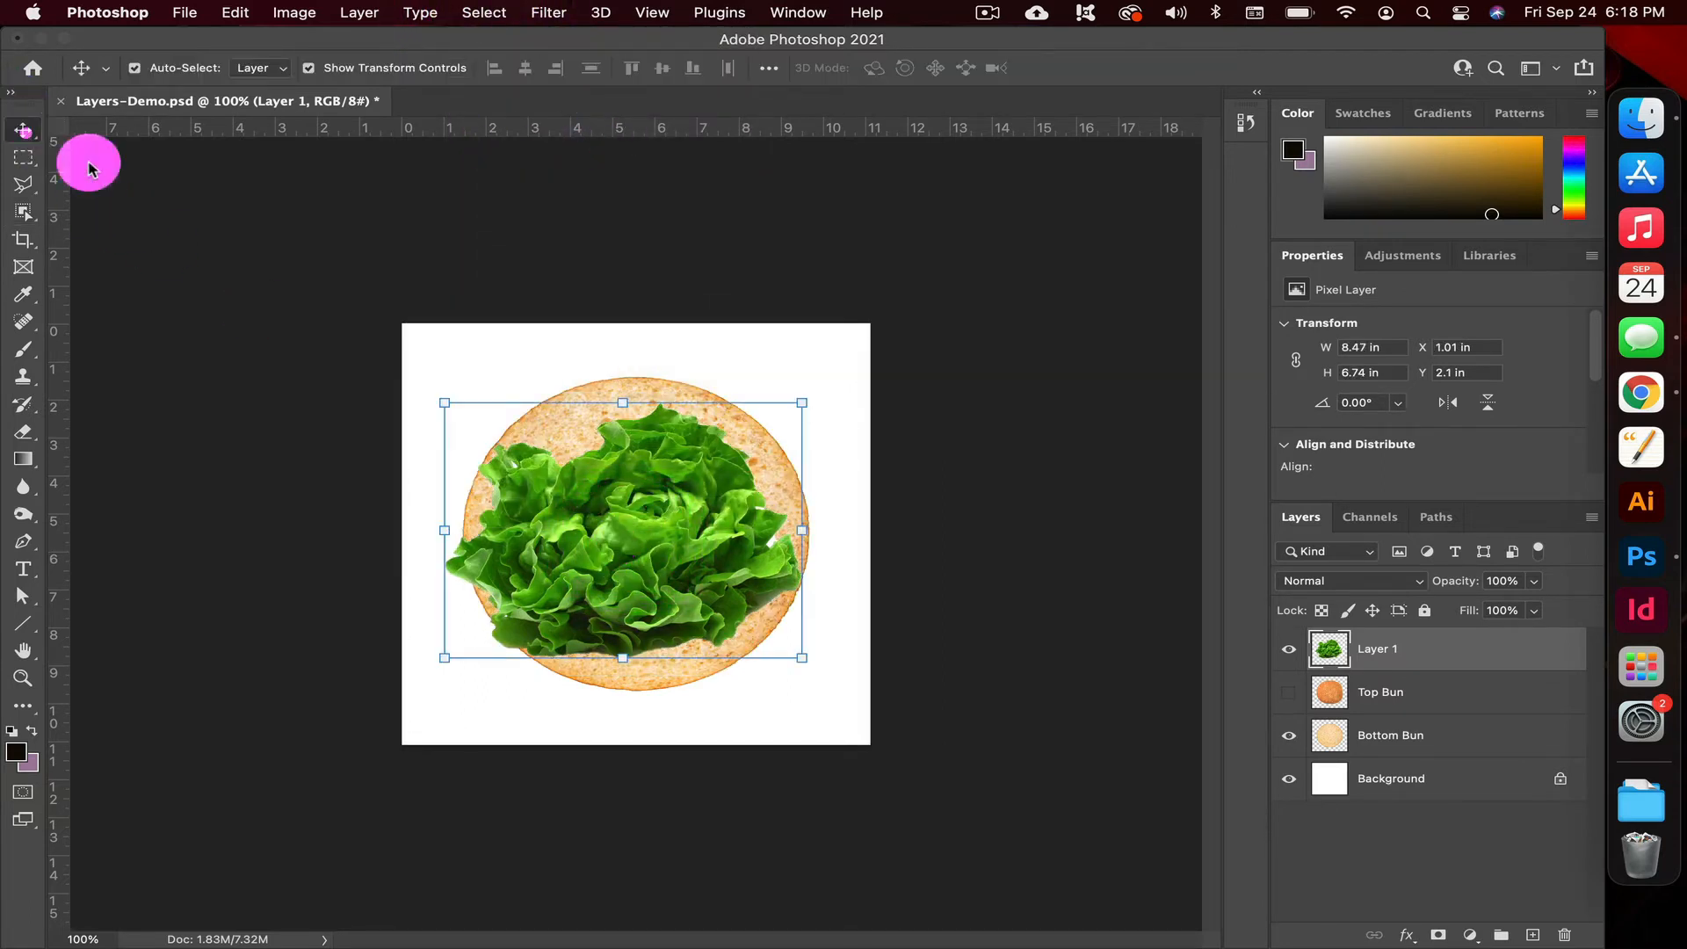
pyautogui.moveTo(636, 543); pyautogui.dragTo(647, 536)
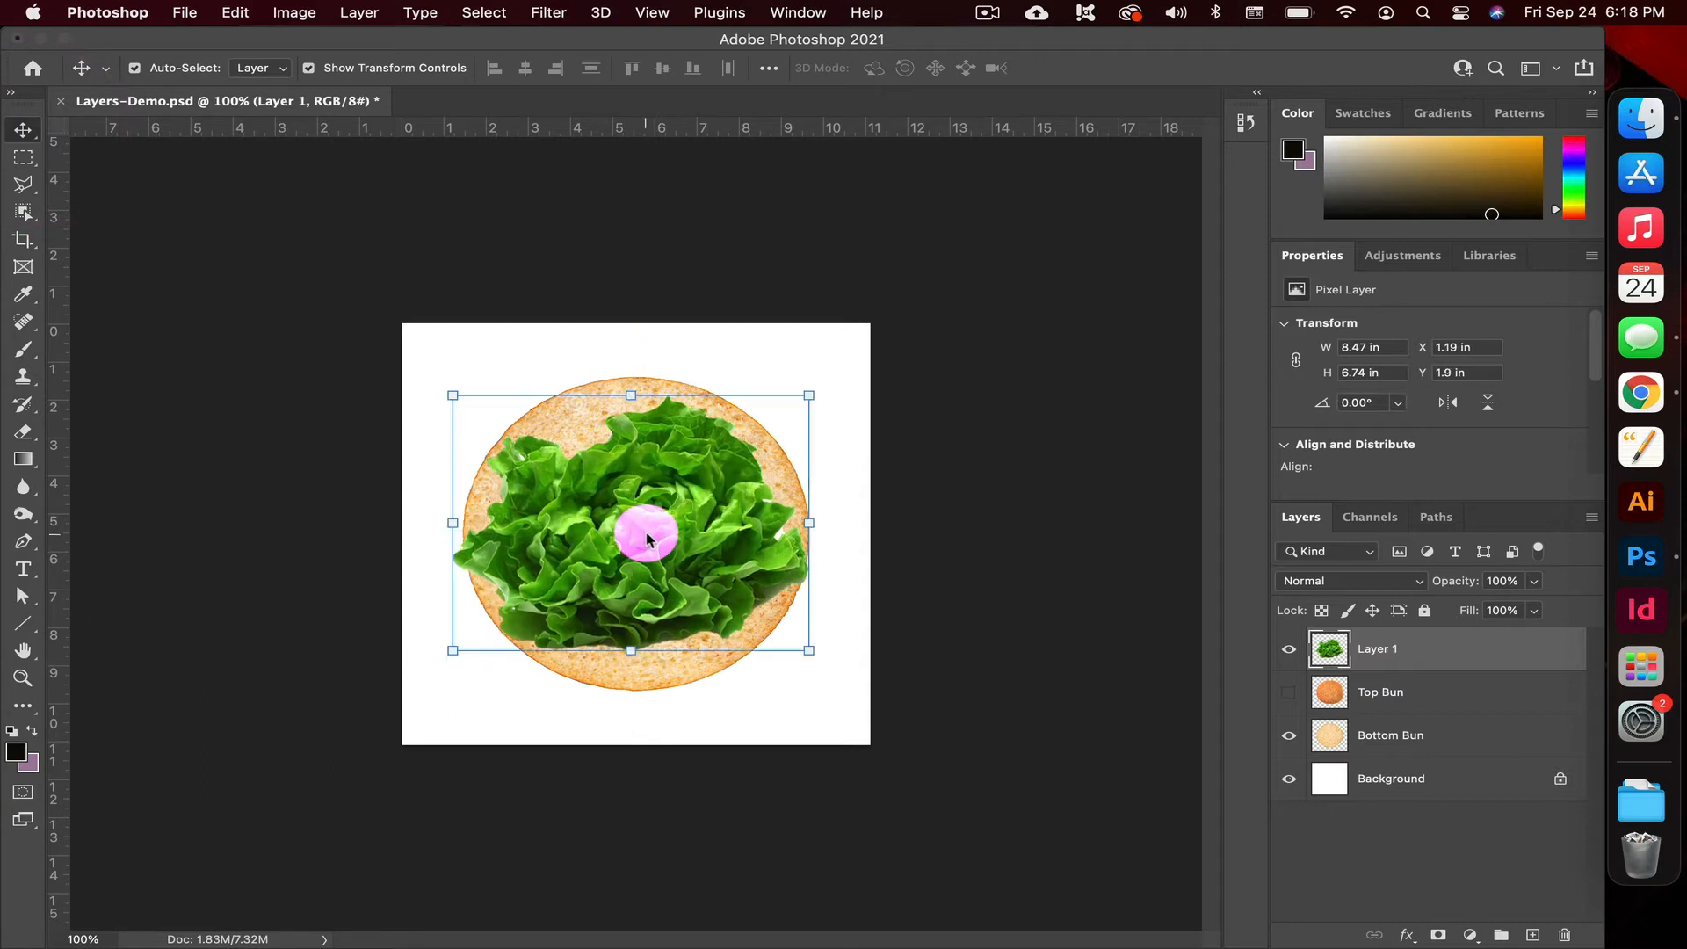
pyautogui.moveTo(809, 395); pyautogui.dragTo(839, 377)
pyautogui.click(720, 486)
pyautogui.moveTo(720, 484); pyautogui.dragTo(725, 476)
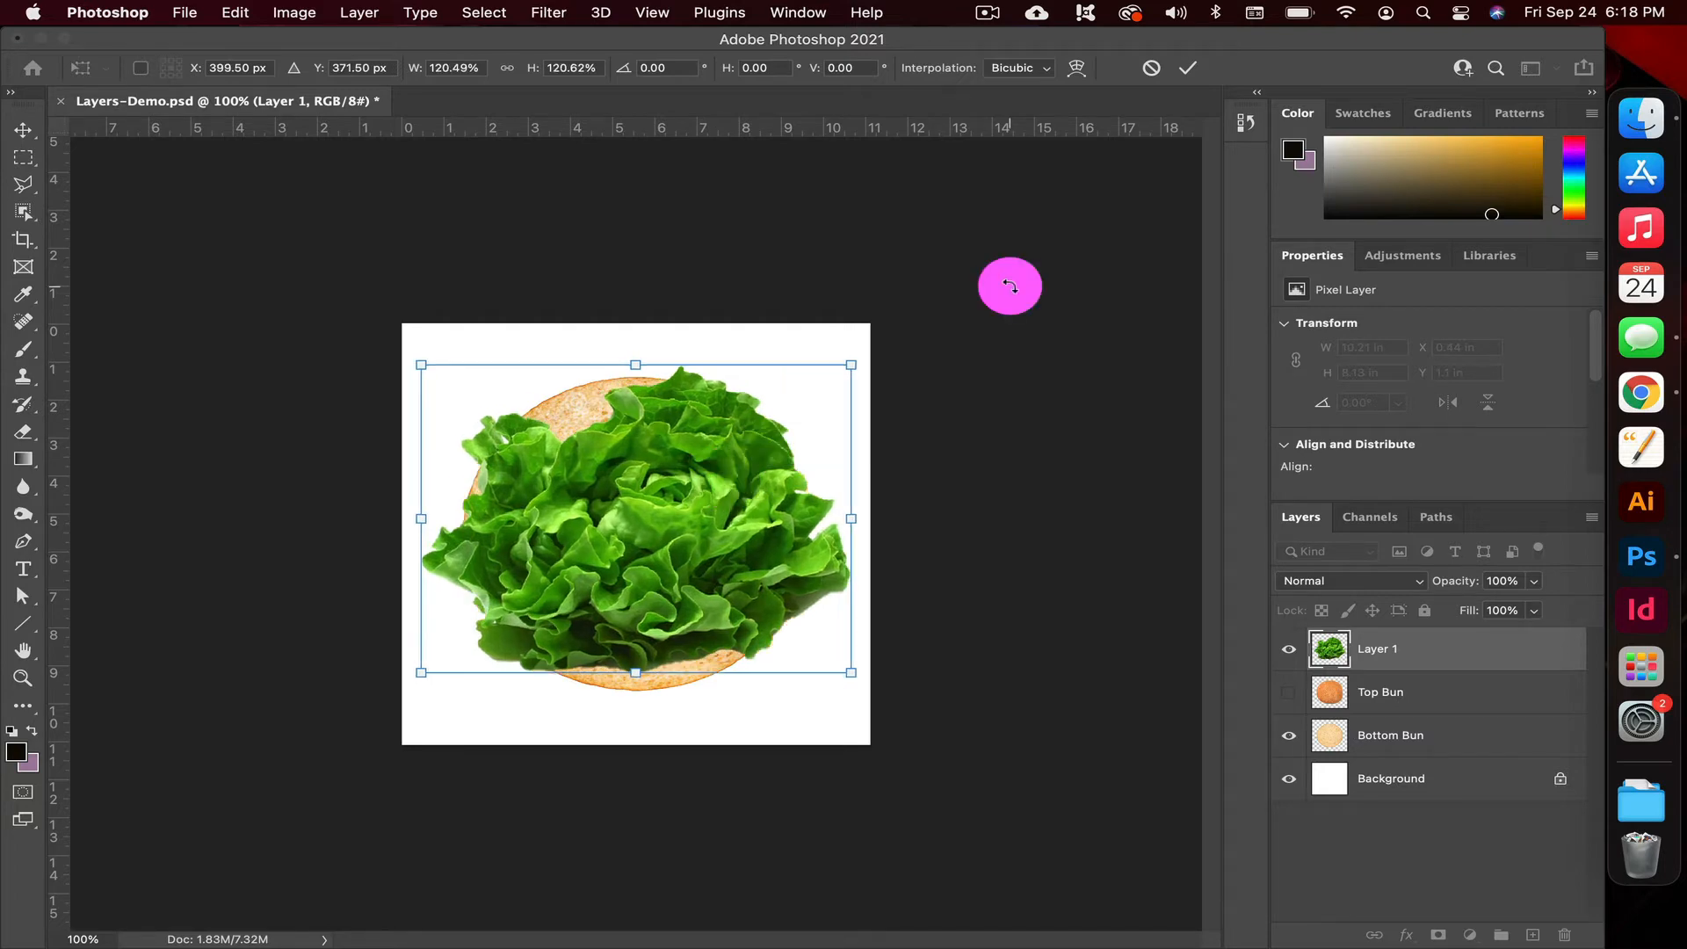
pyautogui.click(1185, 70)
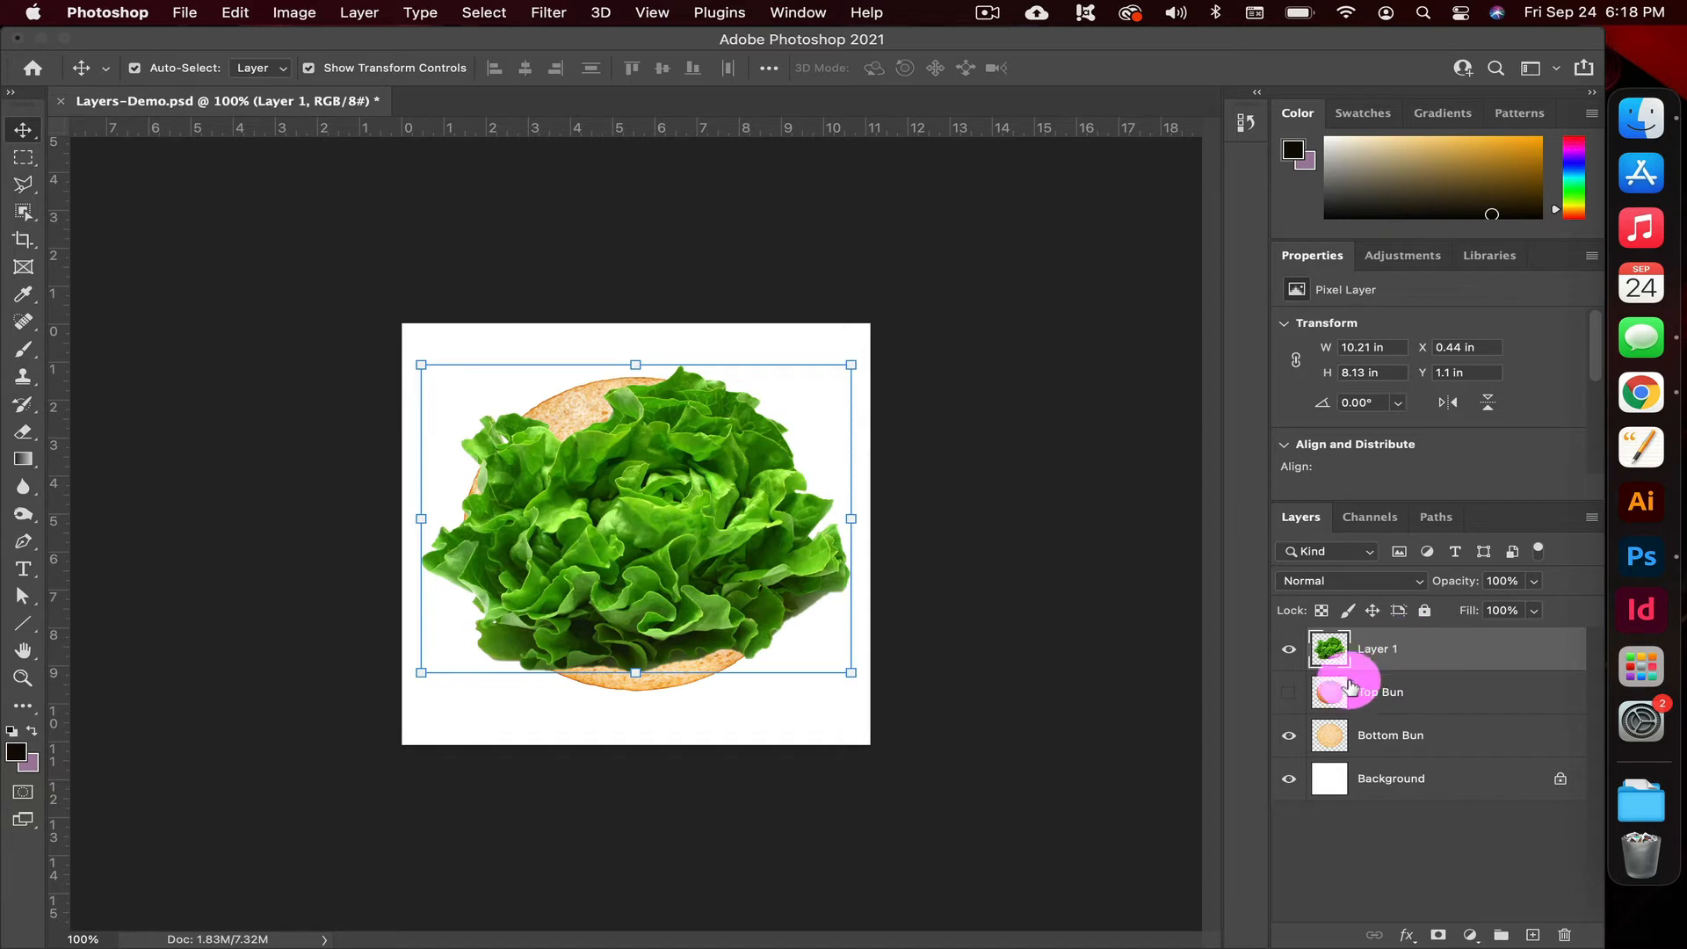
# Check the stacking by toggling the Top Bun layer's visibility, and move the lettuce layer between Top Bun and Bottom Bun
pyautogui.click(1291, 695)
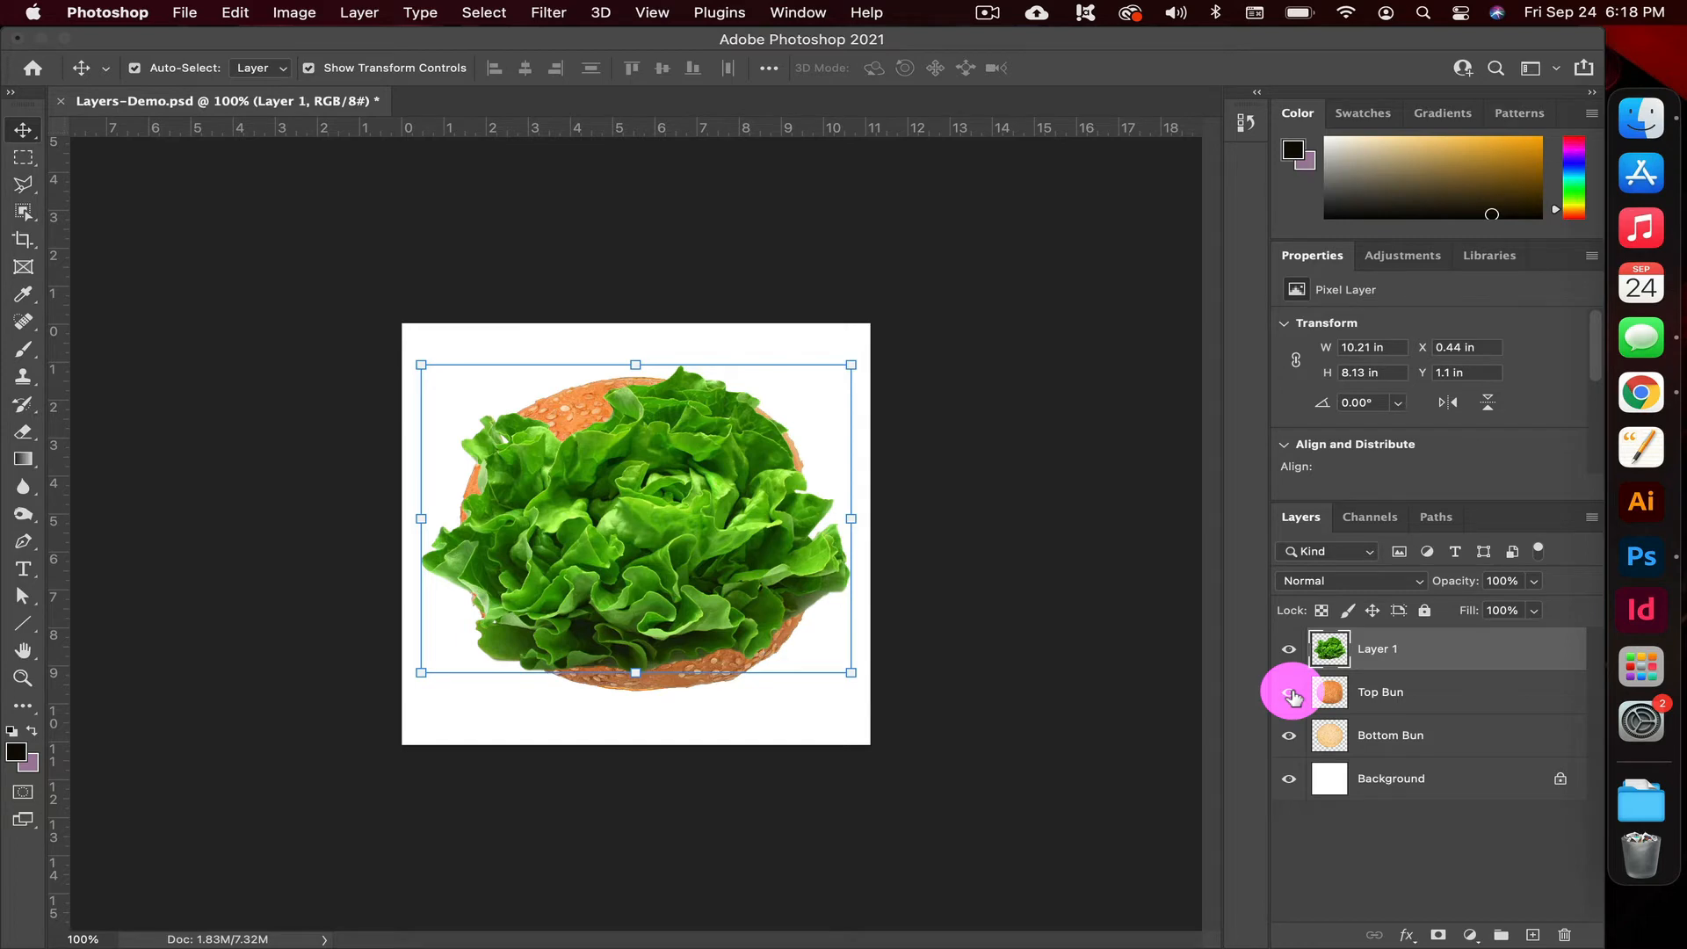
pyautogui.click(1291, 694)
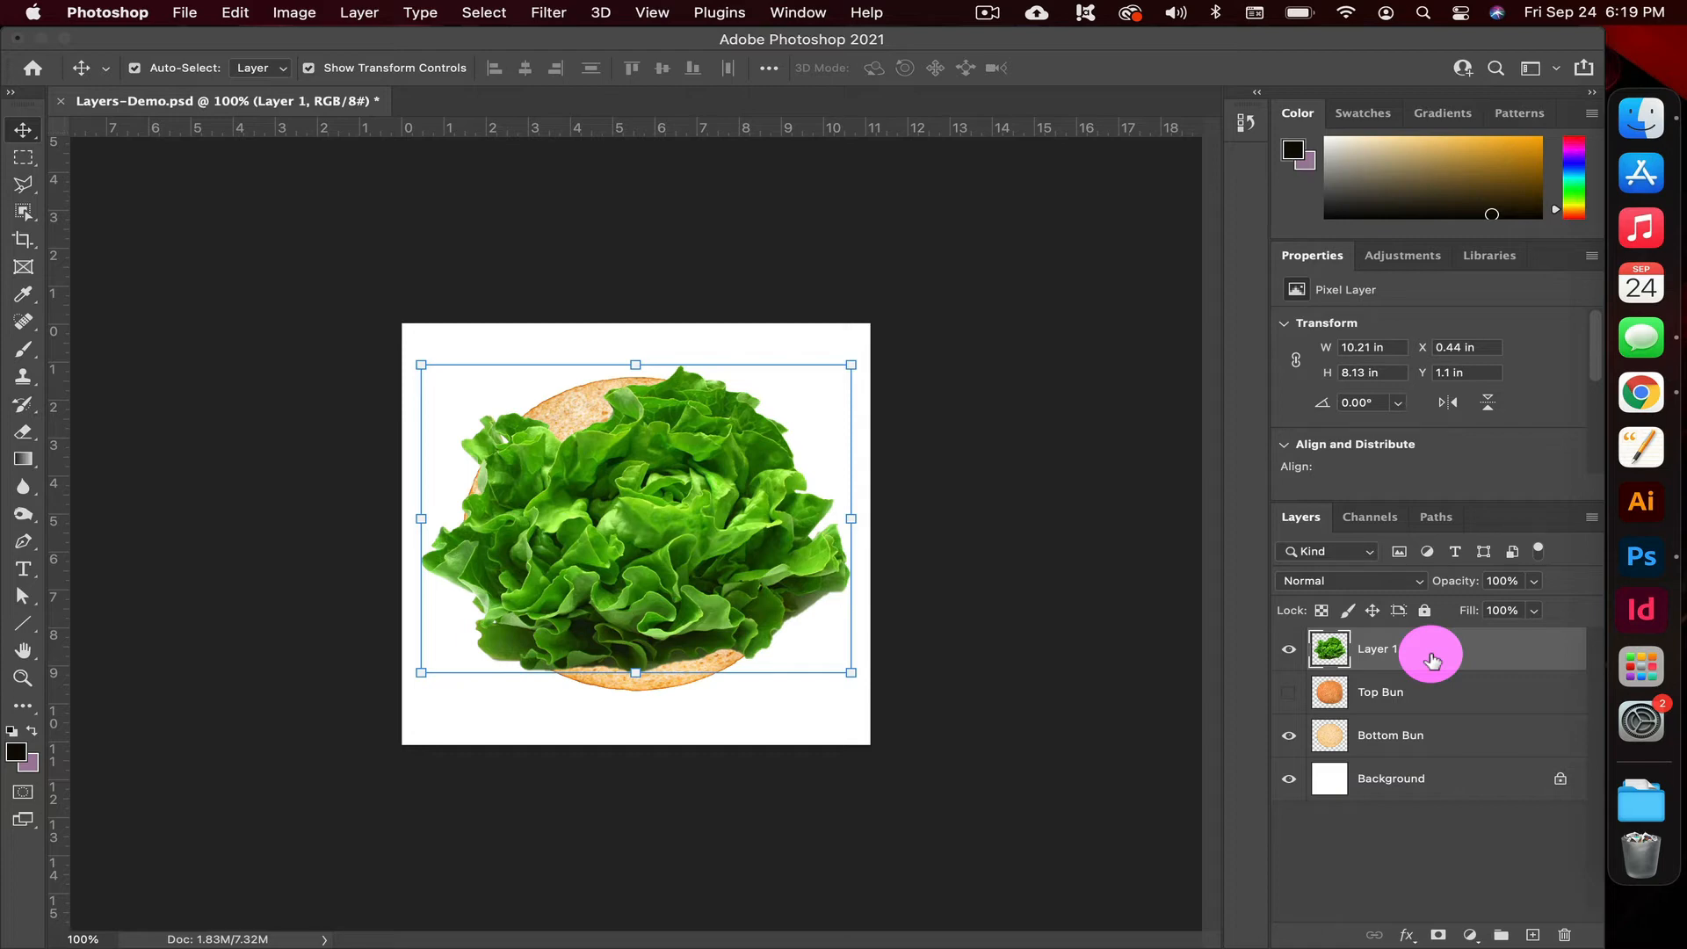
pyautogui.moveTo(1432, 659); pyautogui.dragTo(1425, 705)
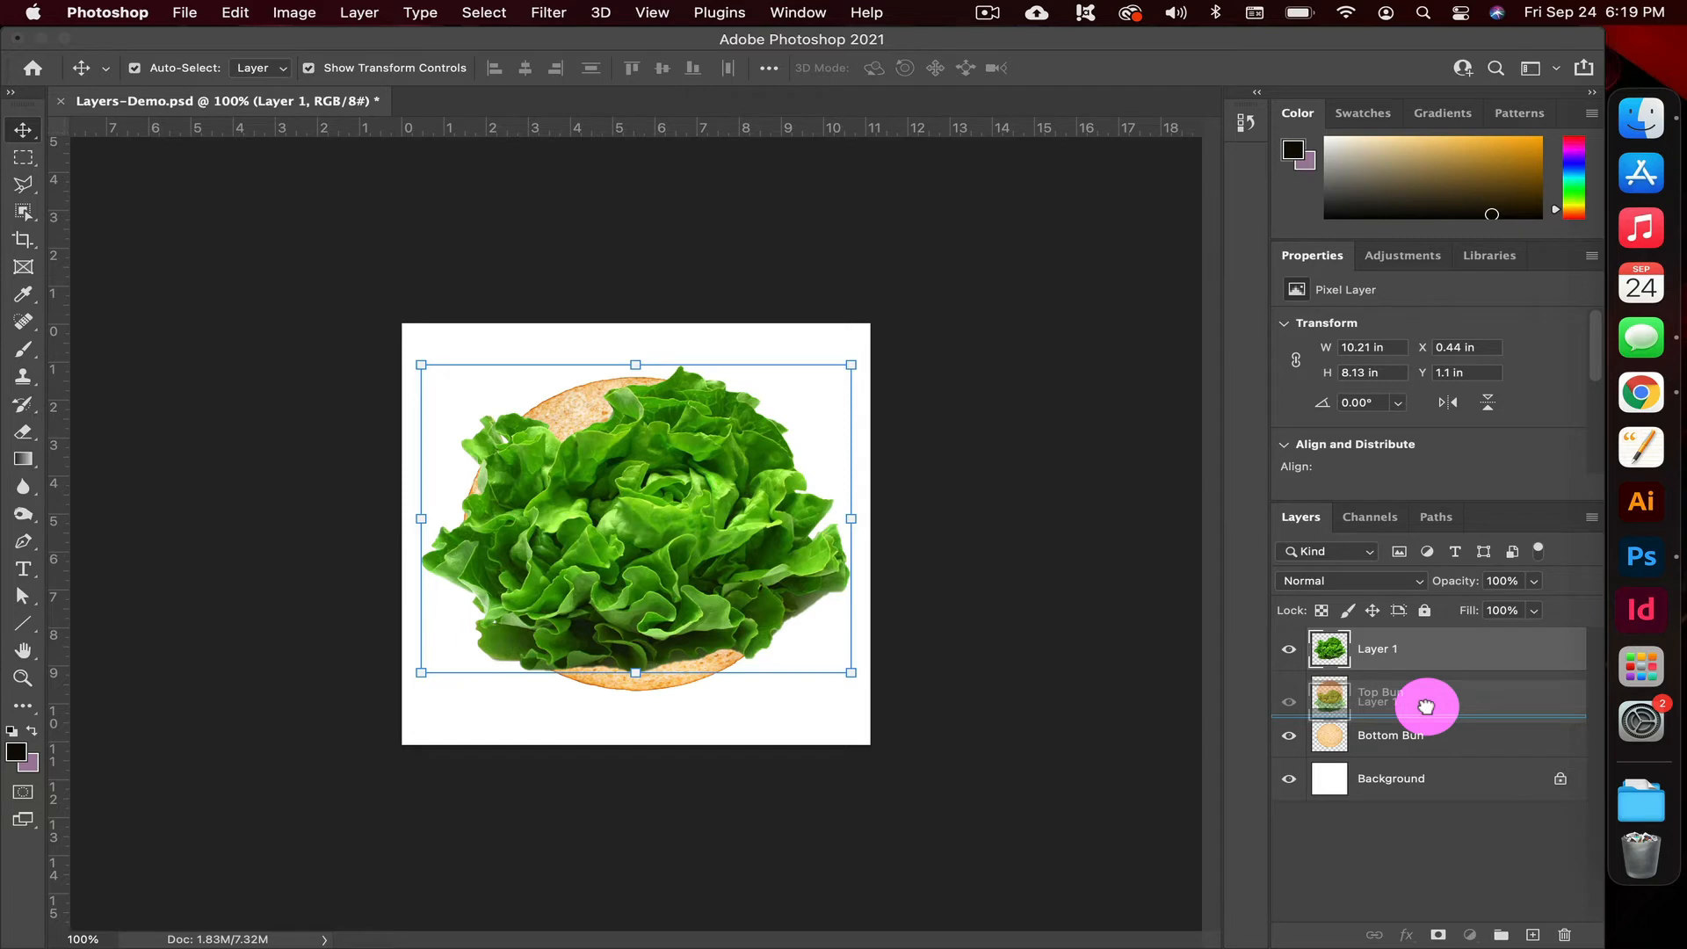
pyautogui.moveTo(1425, 705); pyautogui.dragTo(1424, 699)
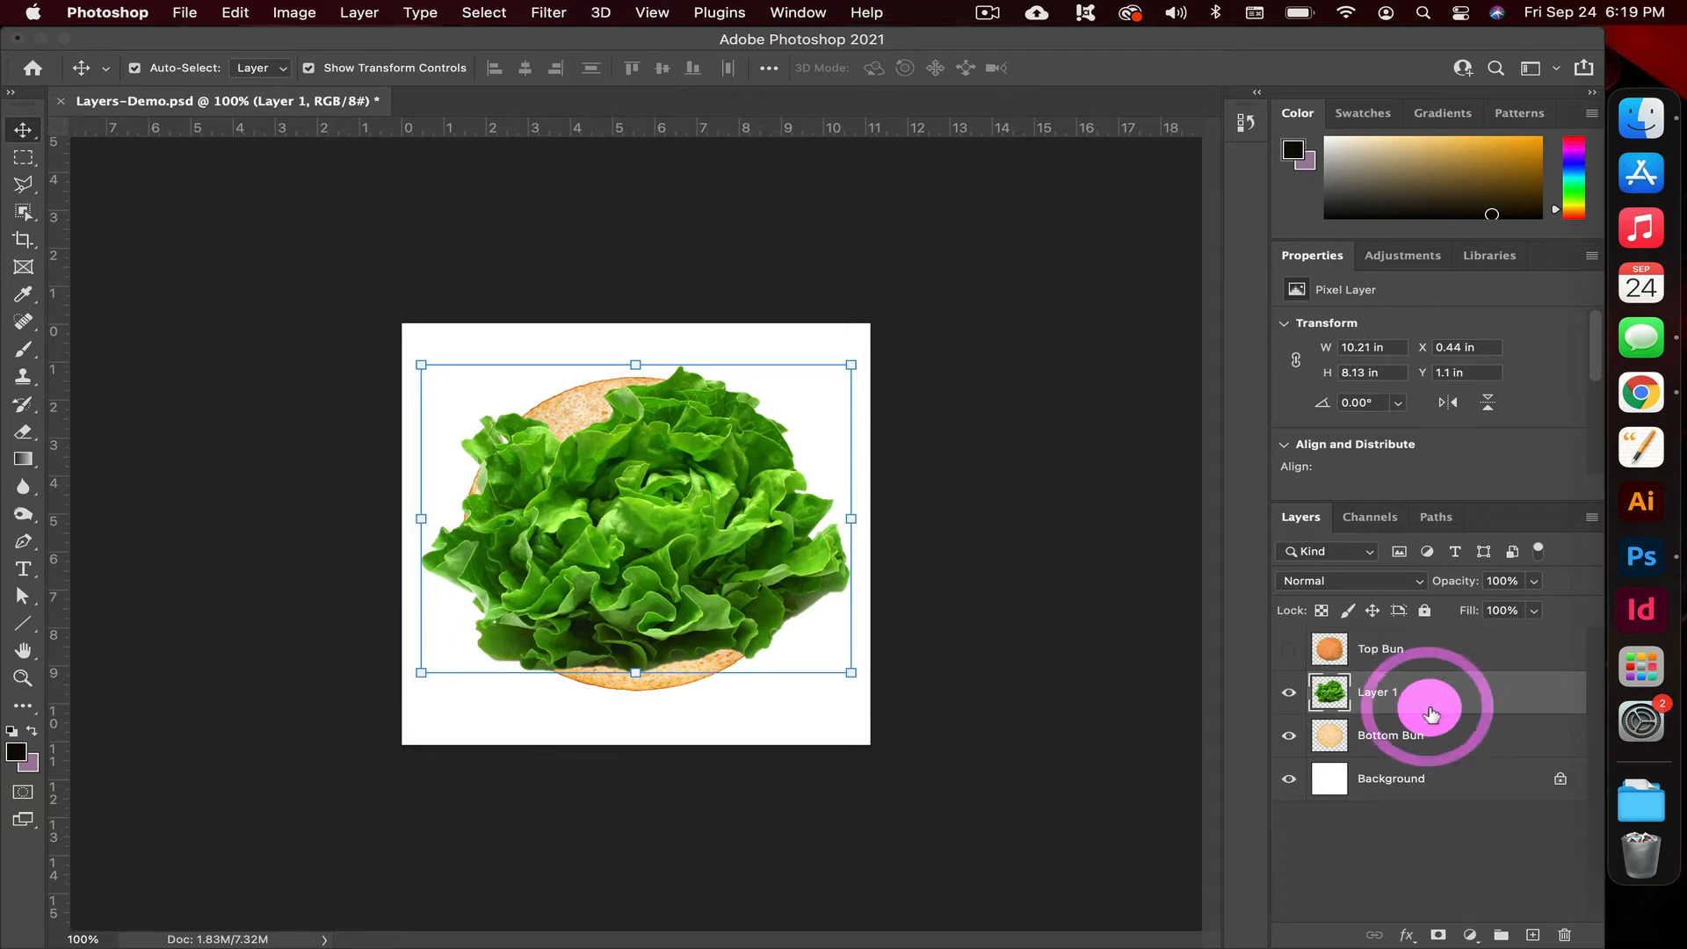
# Rename the lettuce image's layer as Lettuce
pyautogui.doubleClick(1379, 694)
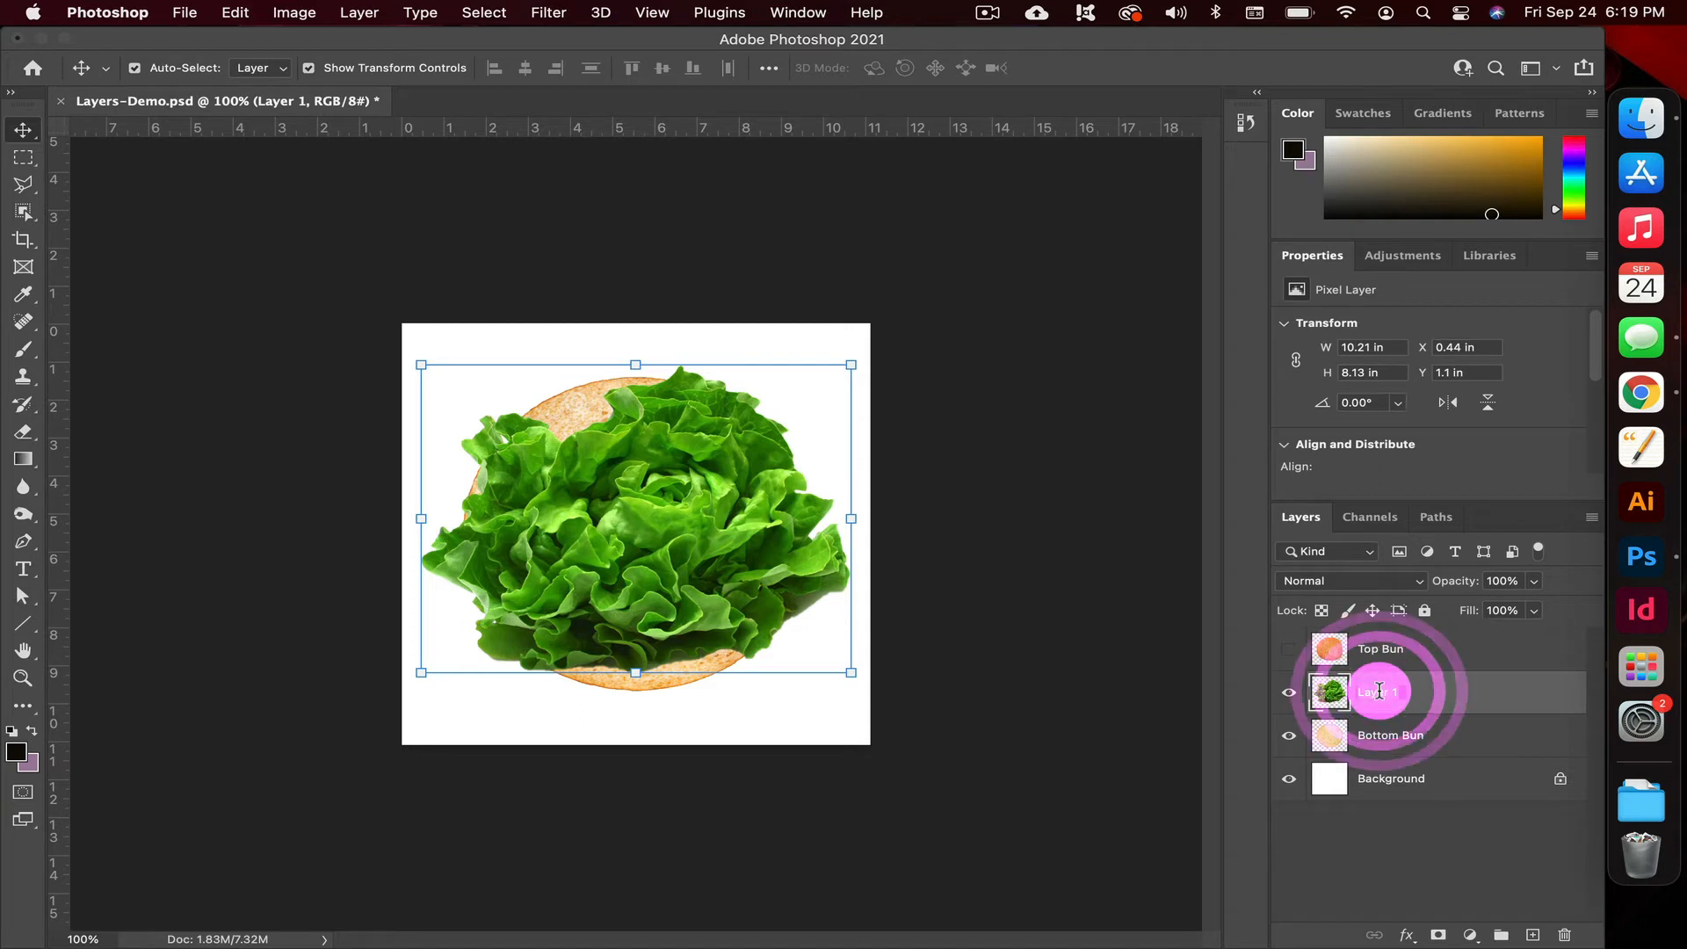
pyautogui.write('Lettuce')
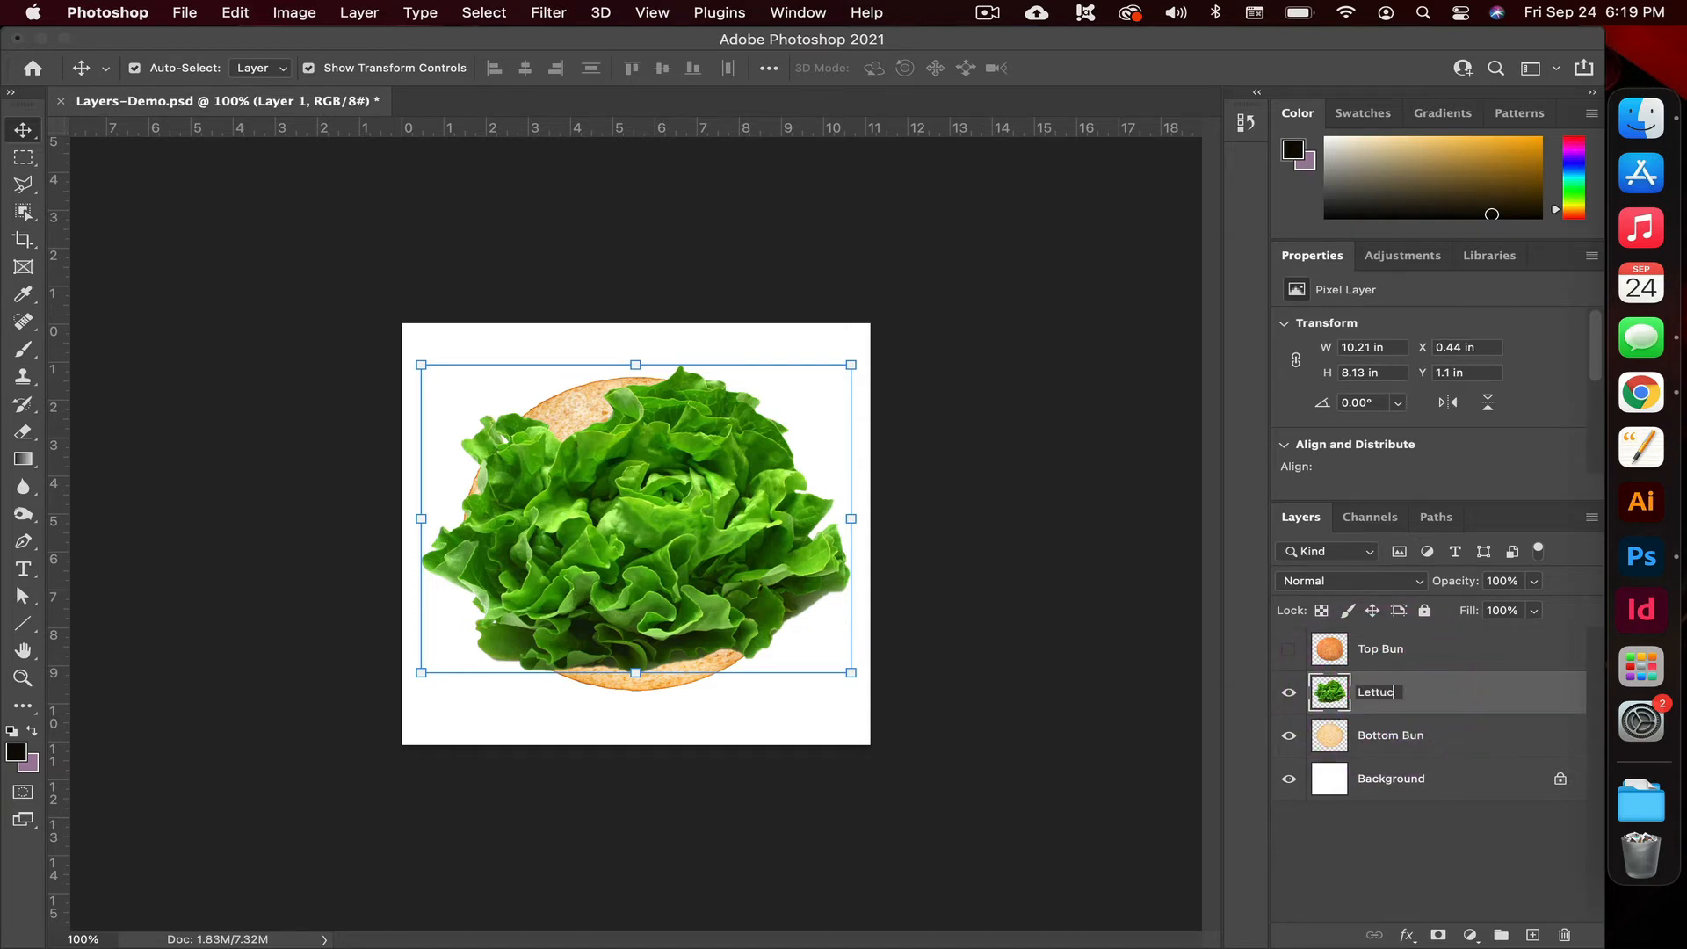
pyautogui.click(1453, 841)
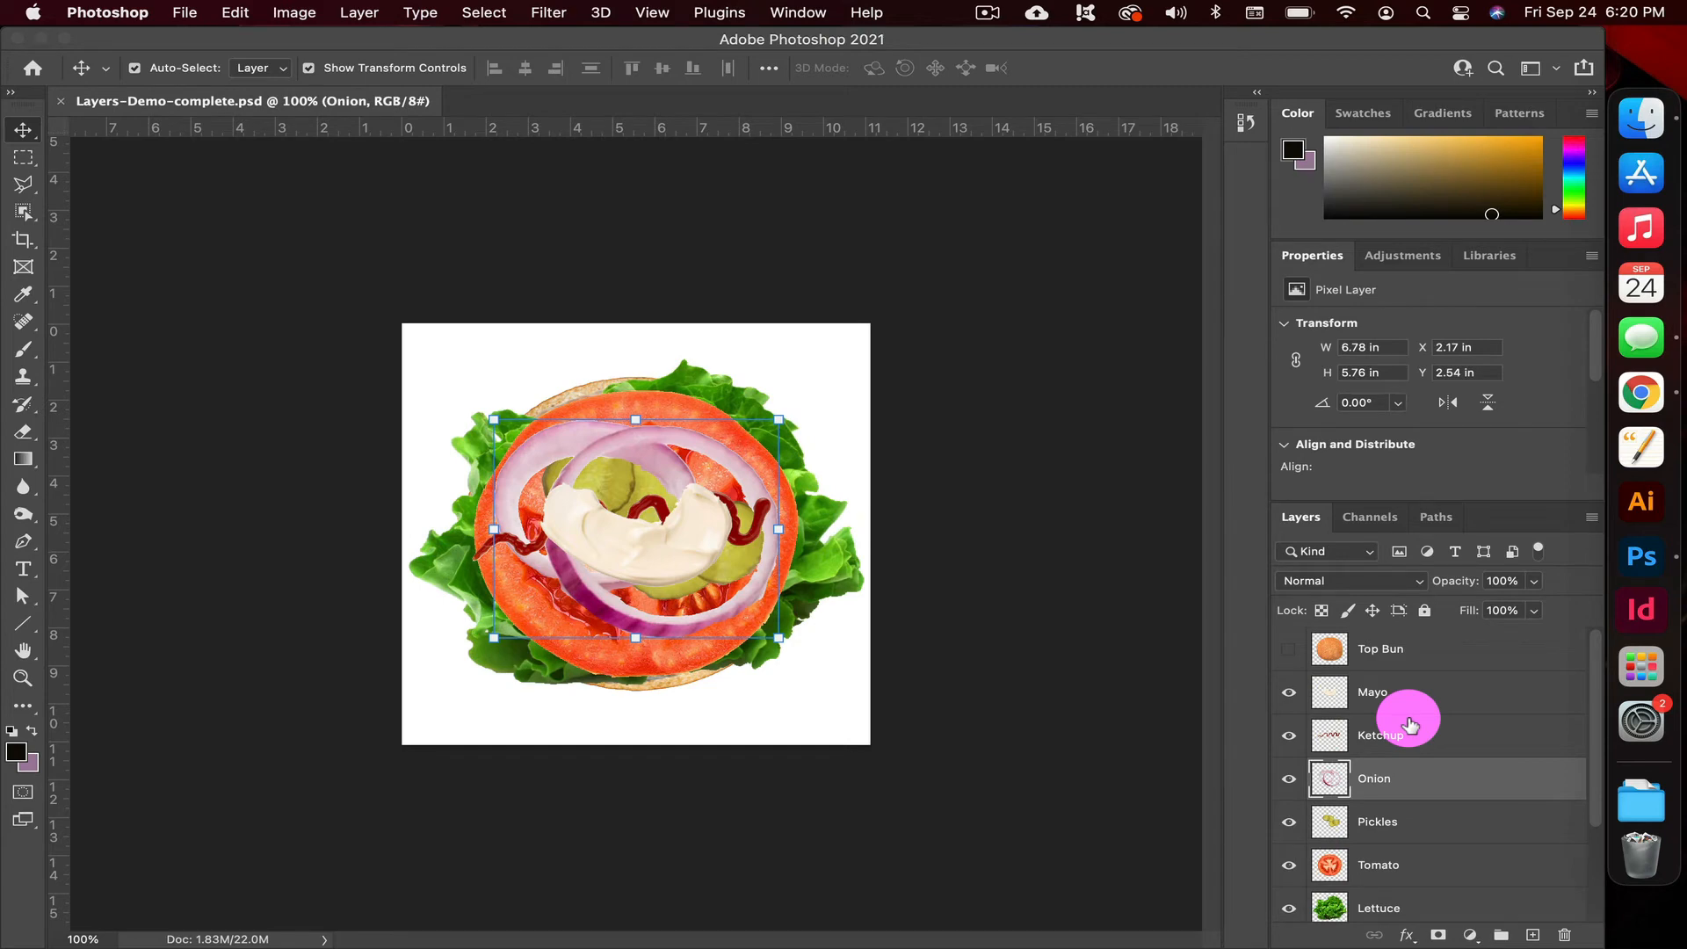
# Review the layer stack in Layers-Demo-complete.psd and make the Top Bun layer visible over the burger ingredients
pyautogui.scroll(-3, 1409, 725)
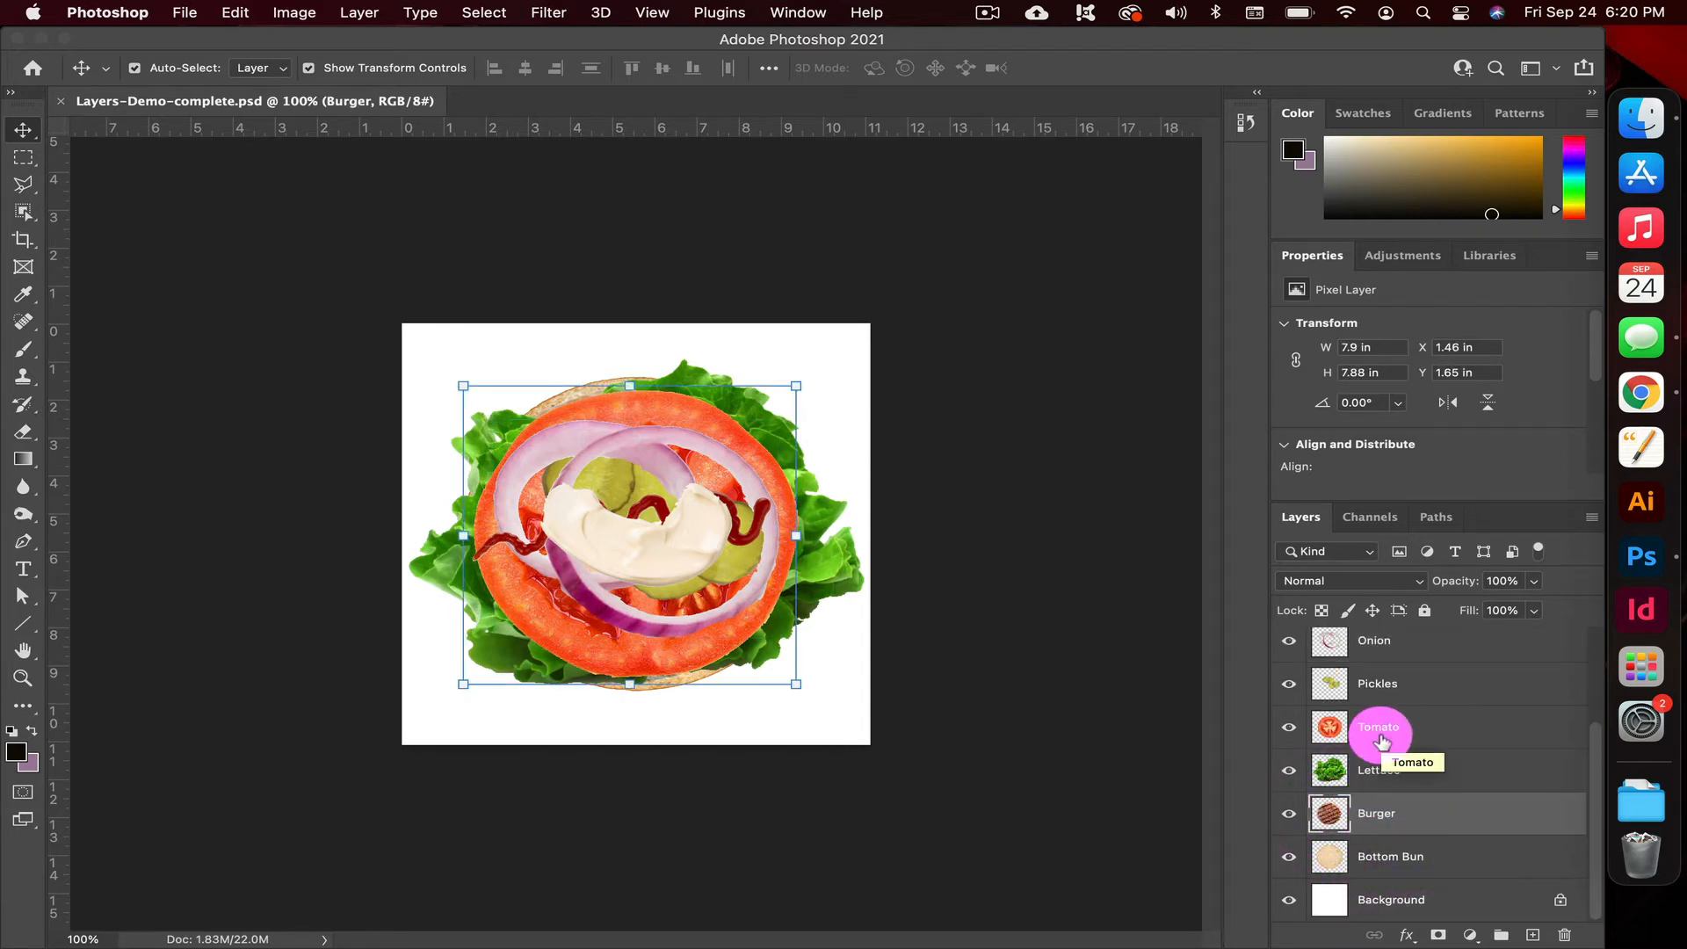
pyautogui.scroll(2, 1381, 741)
pyautogui.scroll(3, 1381, 741)
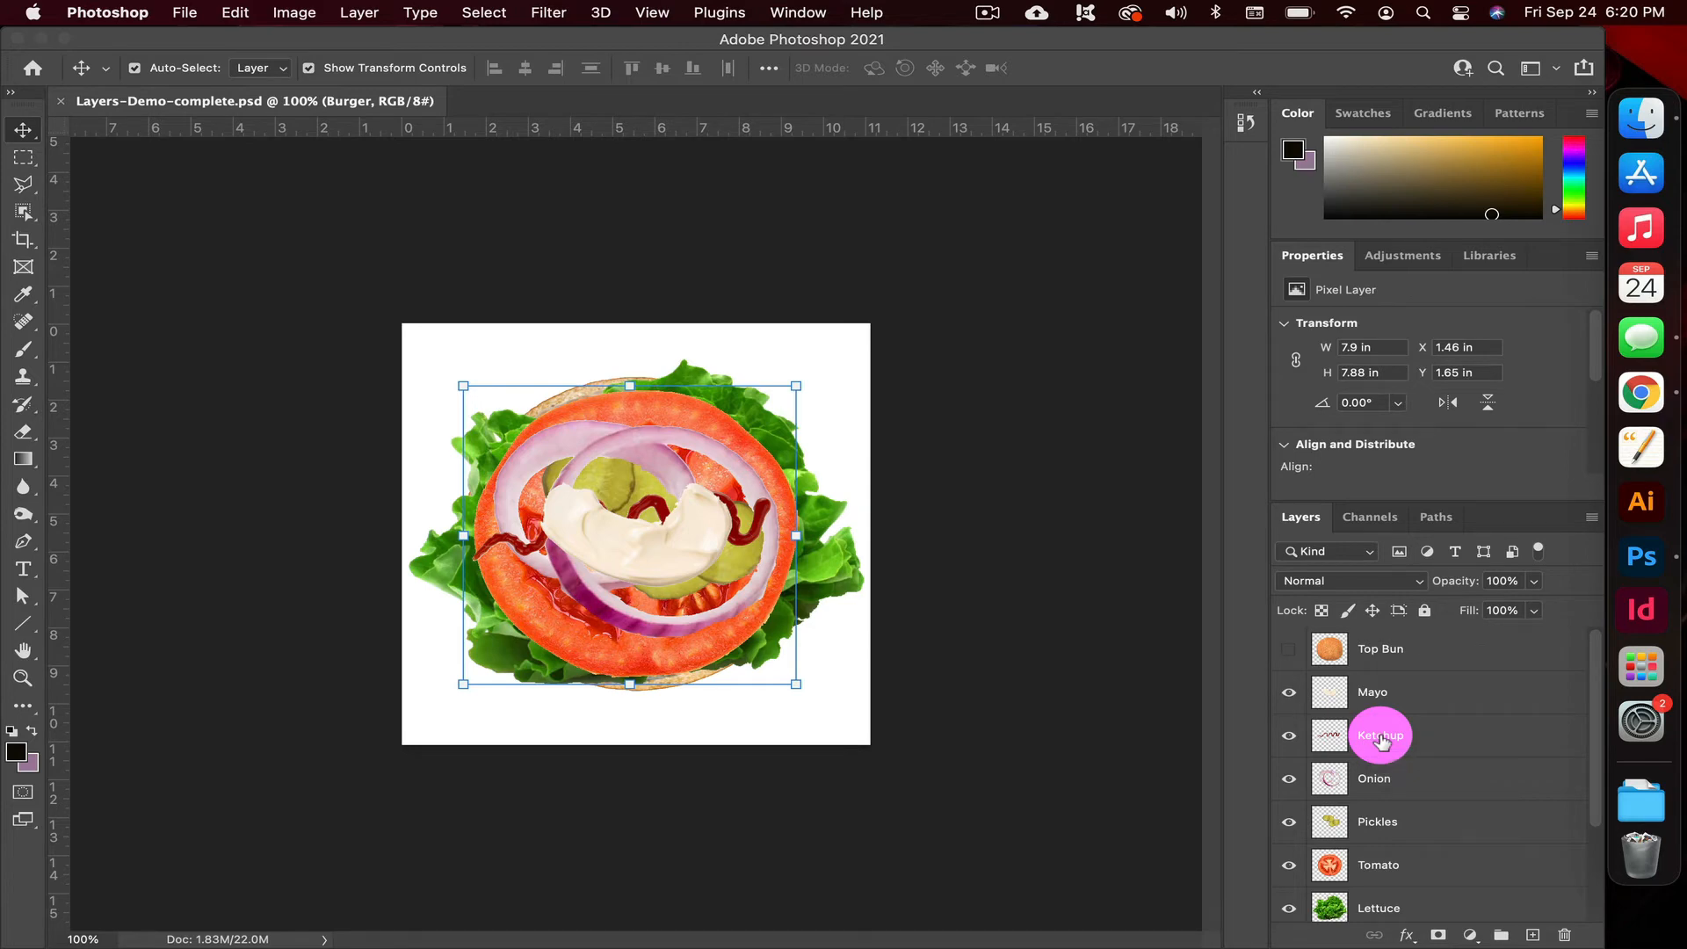
pyautogui.click(1289, 655)
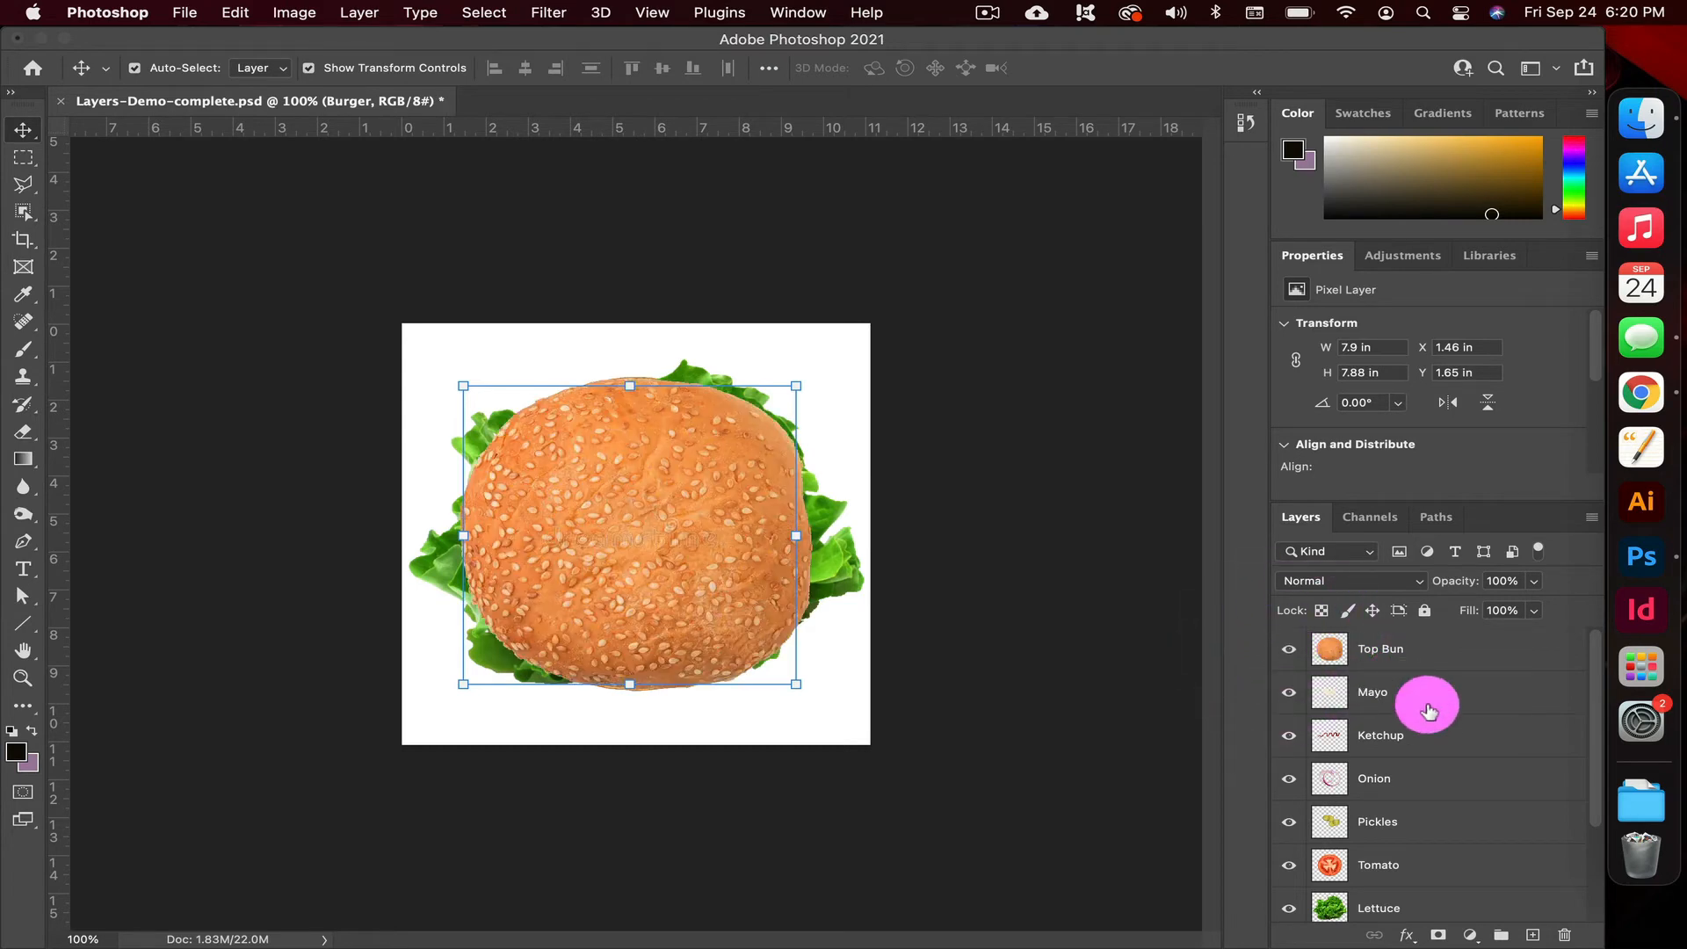
# Examine the burger's layer order from top to bottom, selecting the Top Bun and Bottom Bun layers in turn
pyautogui.scroll(-2, 1428, 710)
pyautogui.scroll(2, 1429, 710)
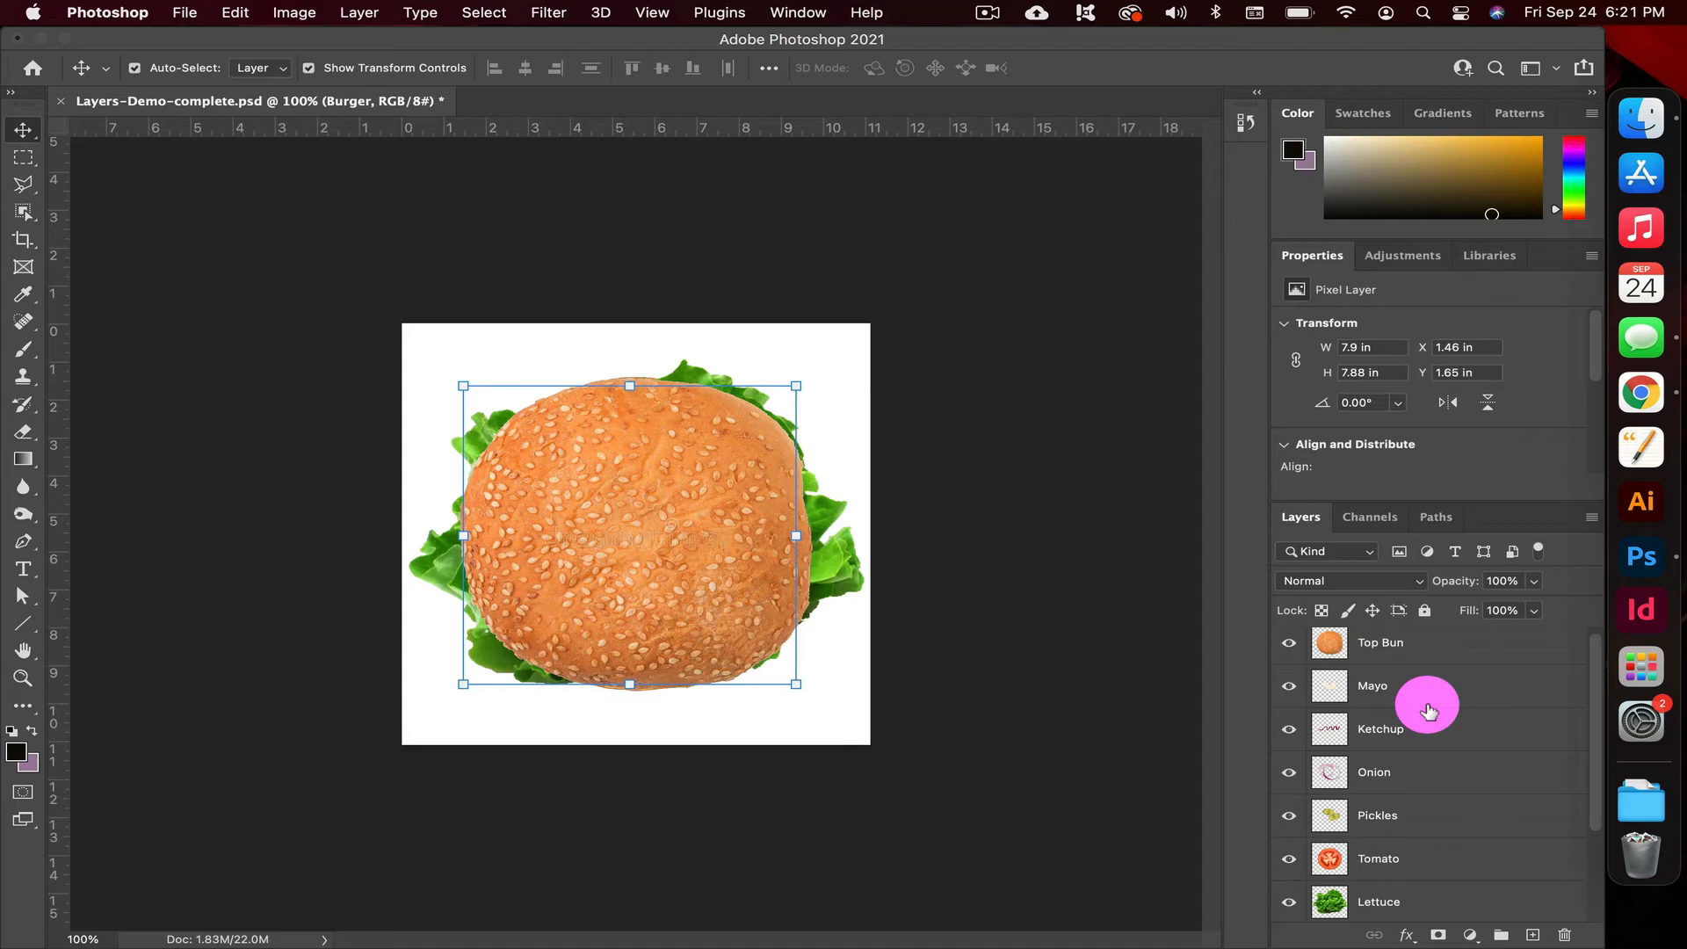
pyautogui.scroll(-1, 1428, 712)
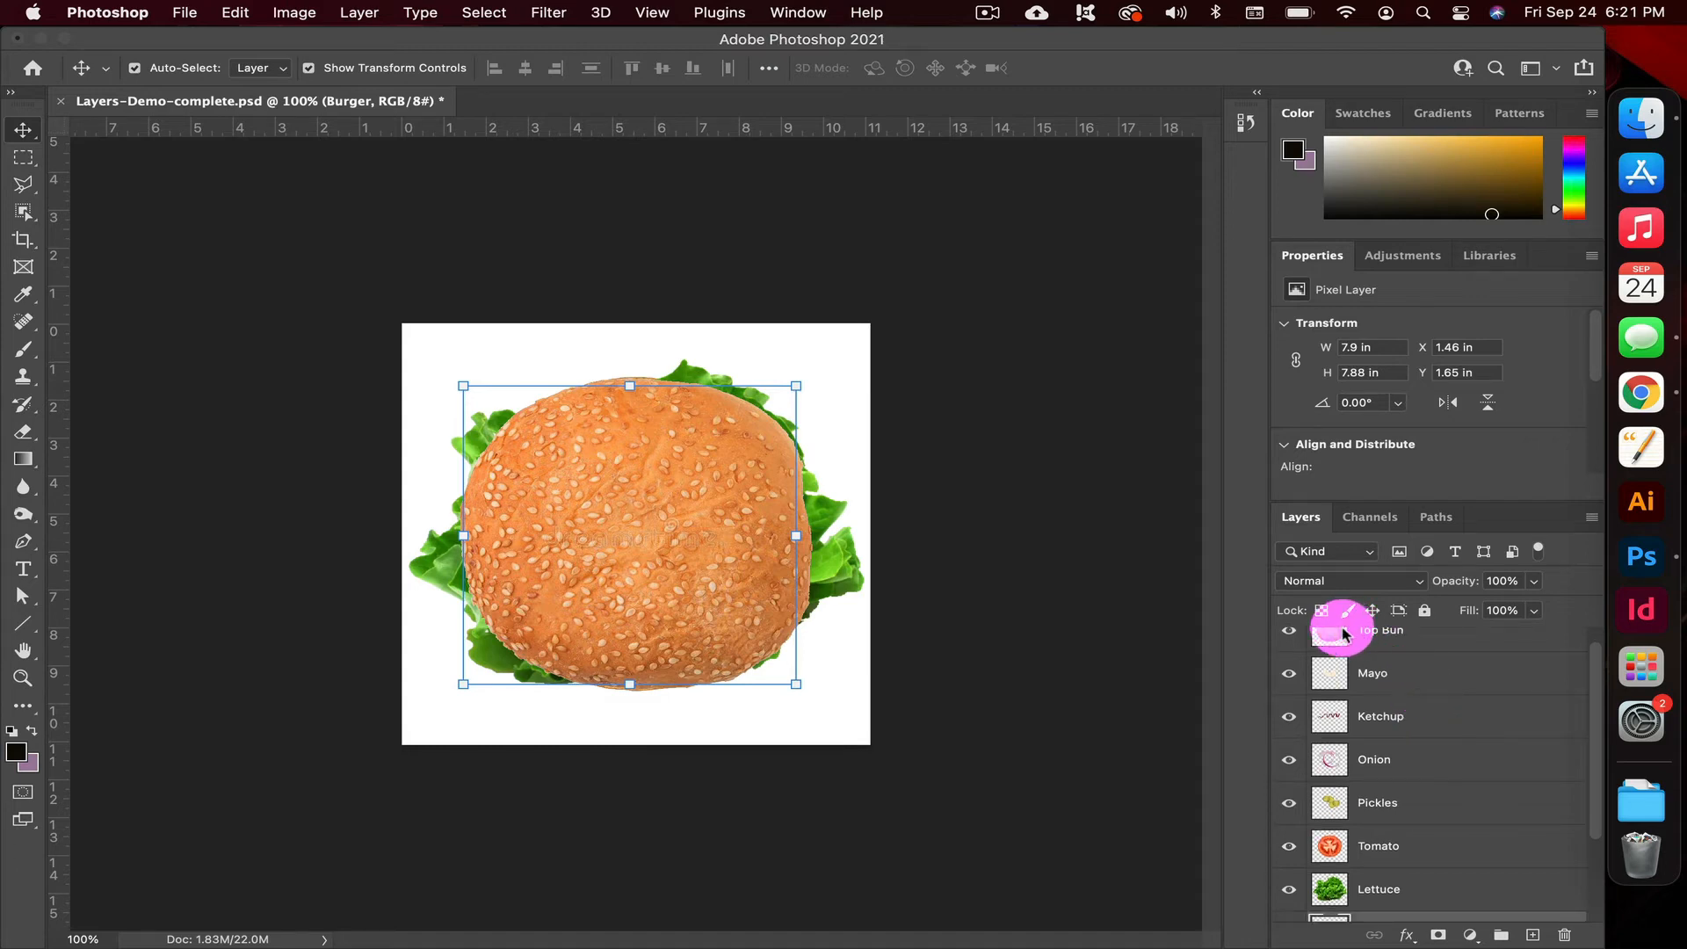
pyautogui.scroll(1, 1388, 690)
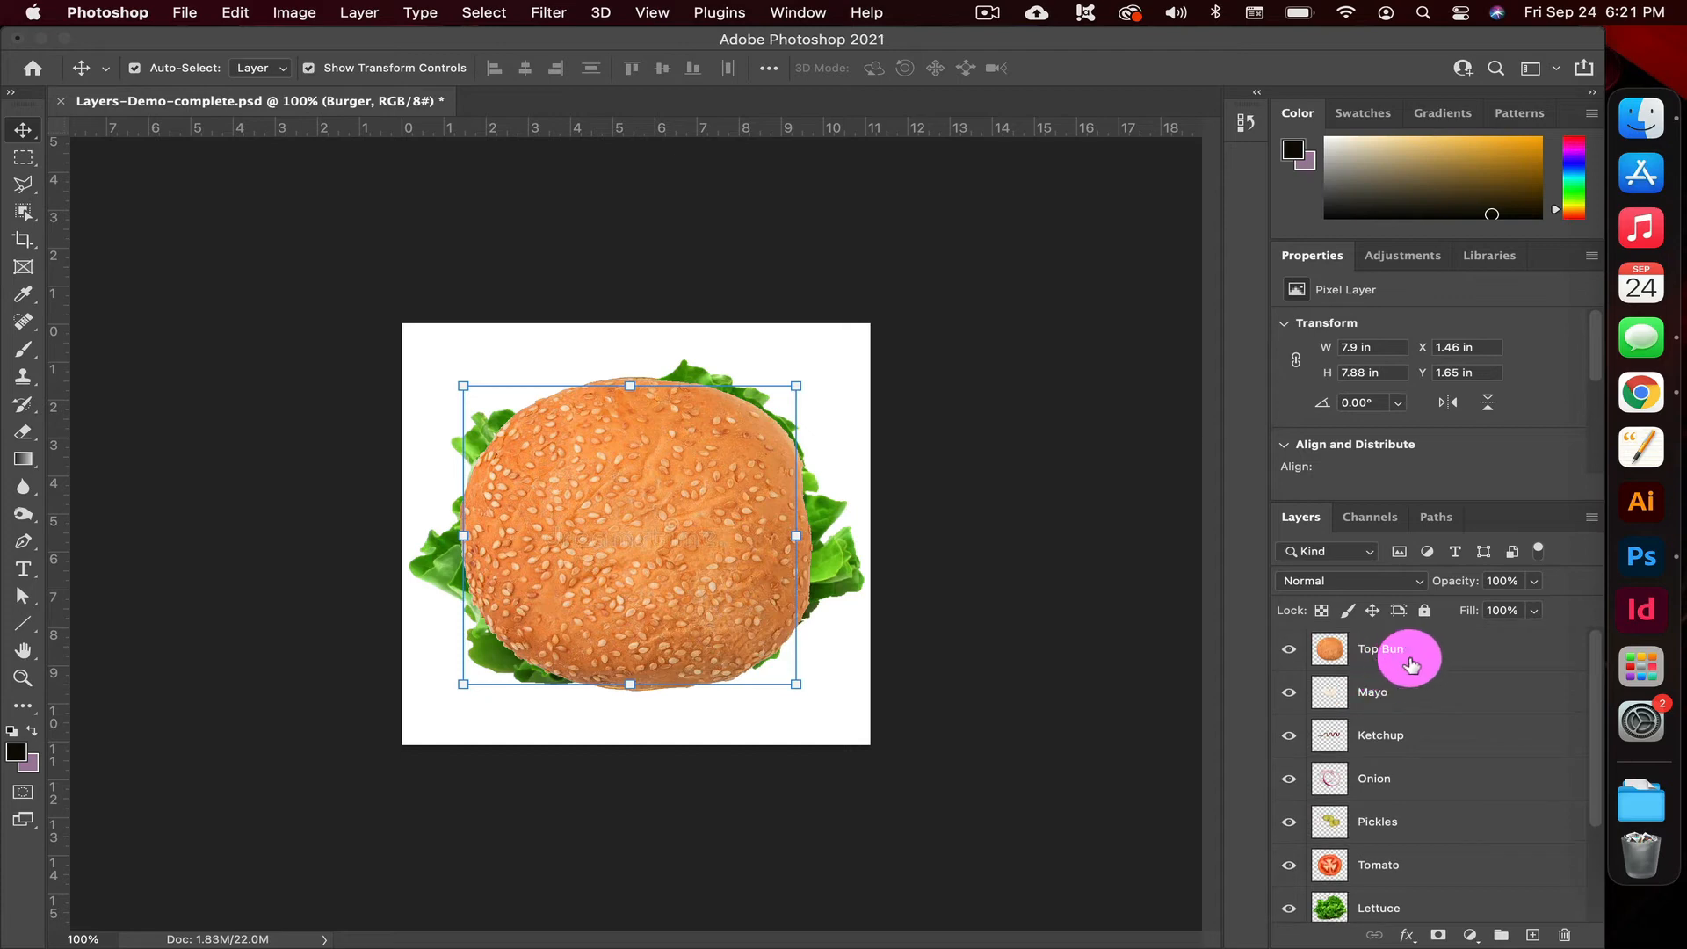
pyautogui.click(1403, 650)
pyautogui.scroll(-5, 1410, 665)
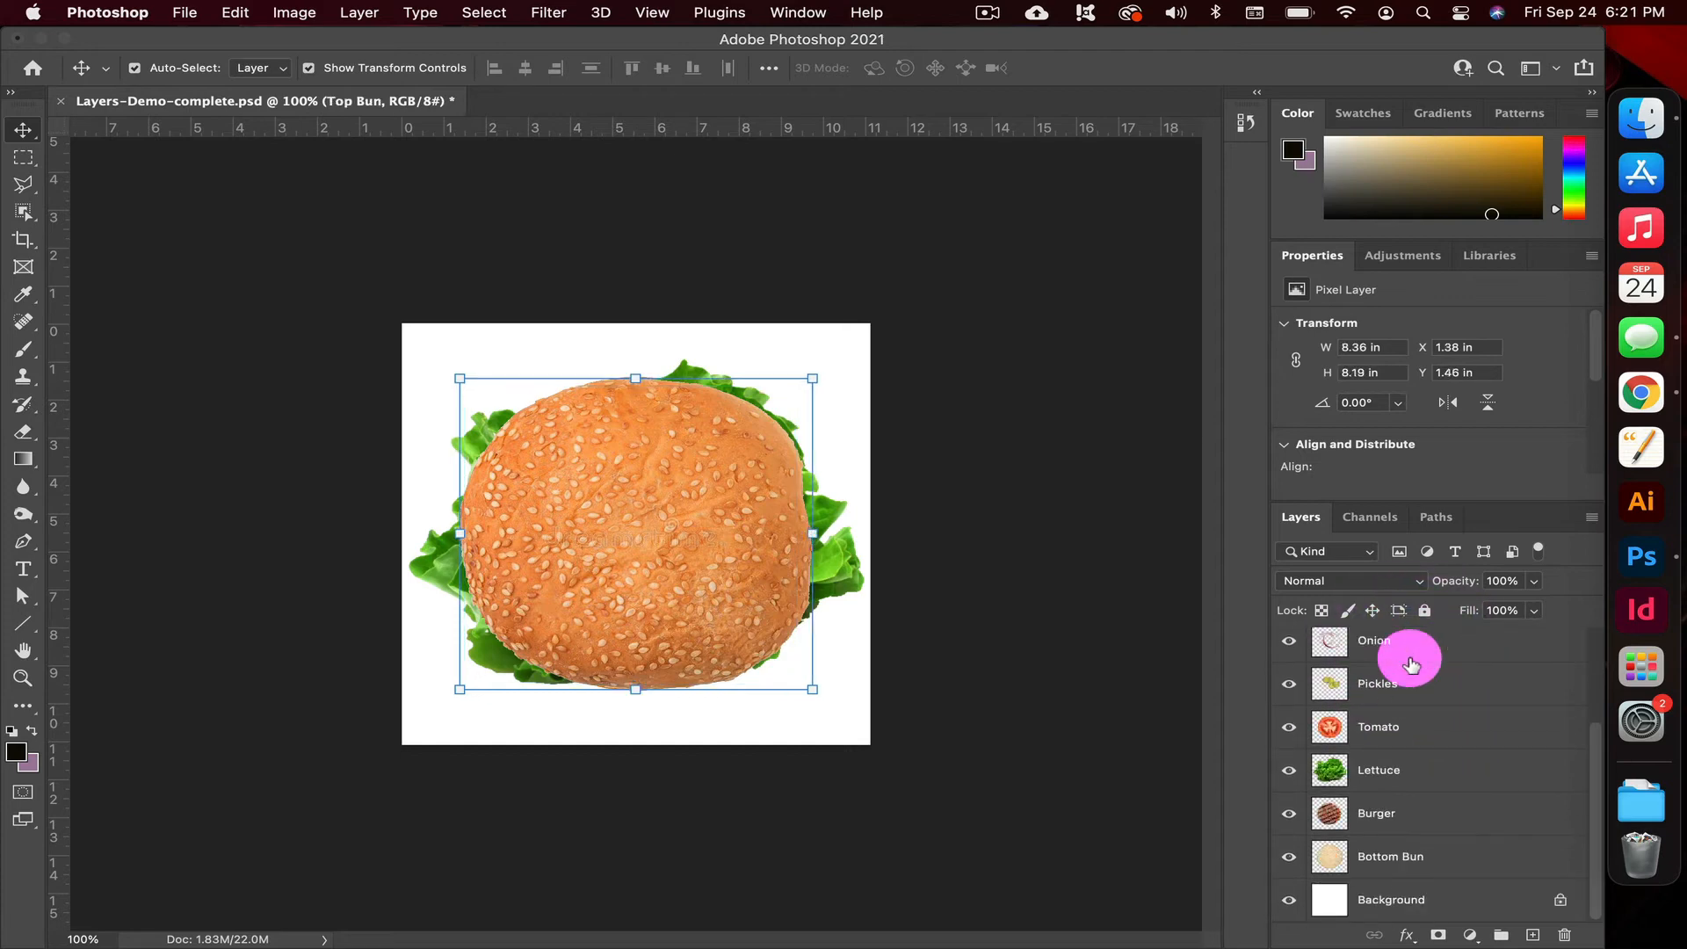
pyautogui.click(1432, 856)
pyautogui.scroll(3, 1485, 793)
pyautogui.scroll(2, 1485, 793)
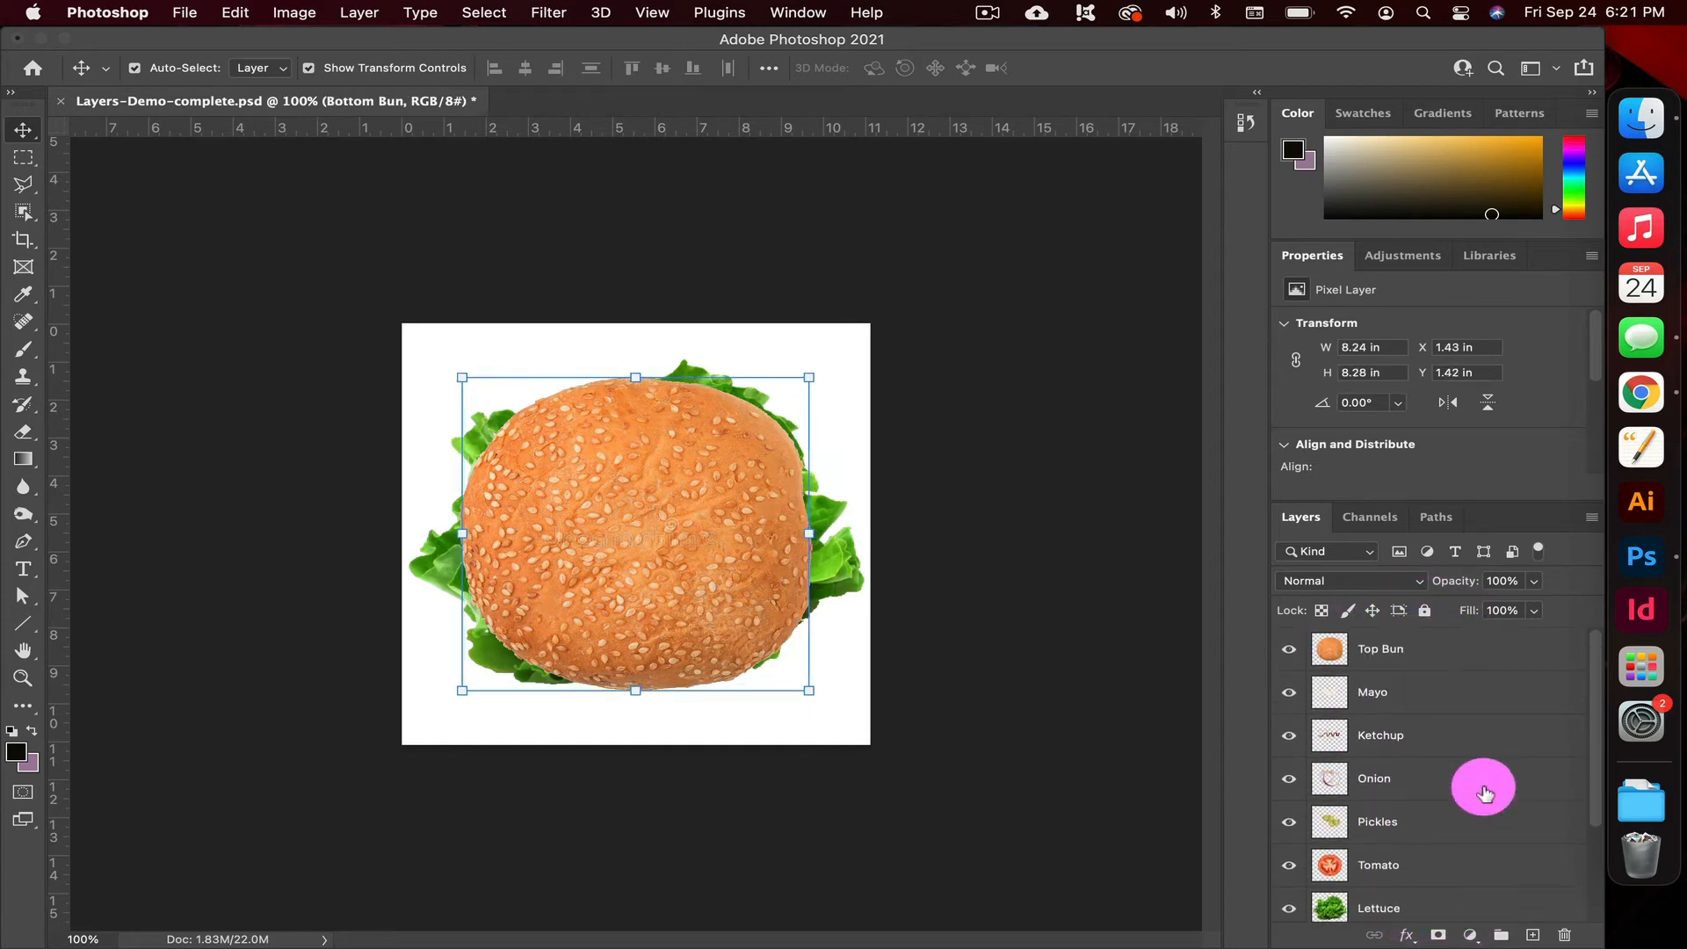
# Select the Mayo and Ketchup layers together and look over the remaining ingredient layers
pyautogui.click(1409, 703)
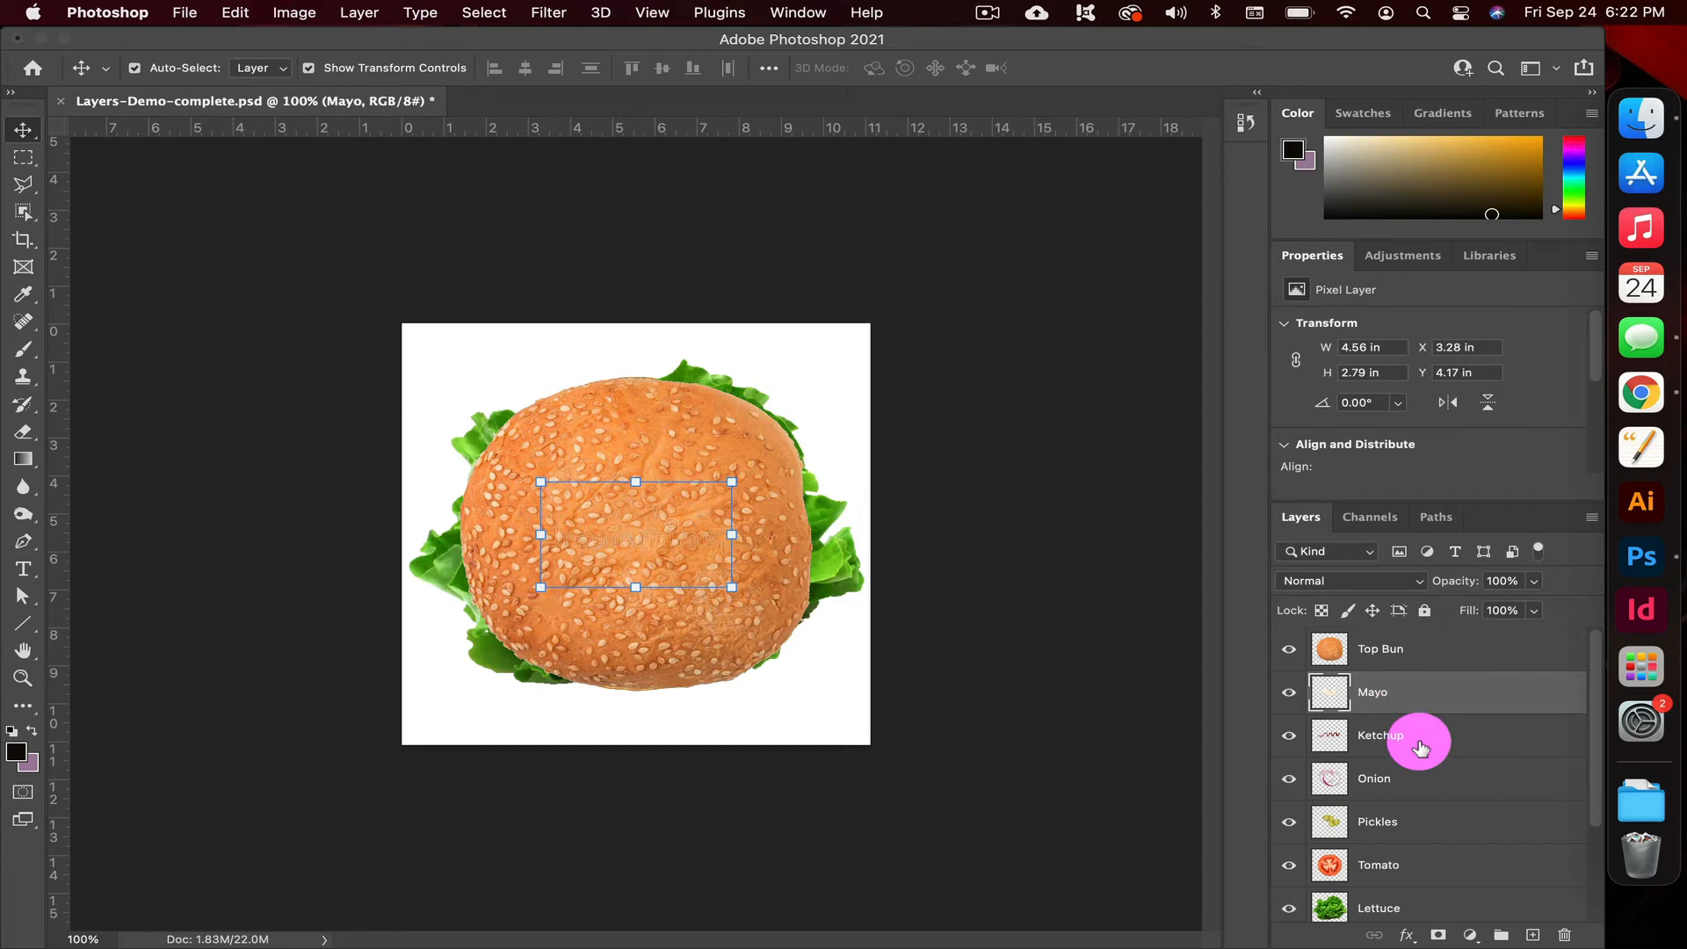
pyautogui.keyDown('shift'); pyautogui.click(1441, 744); pyautogui.keyUp('shift')
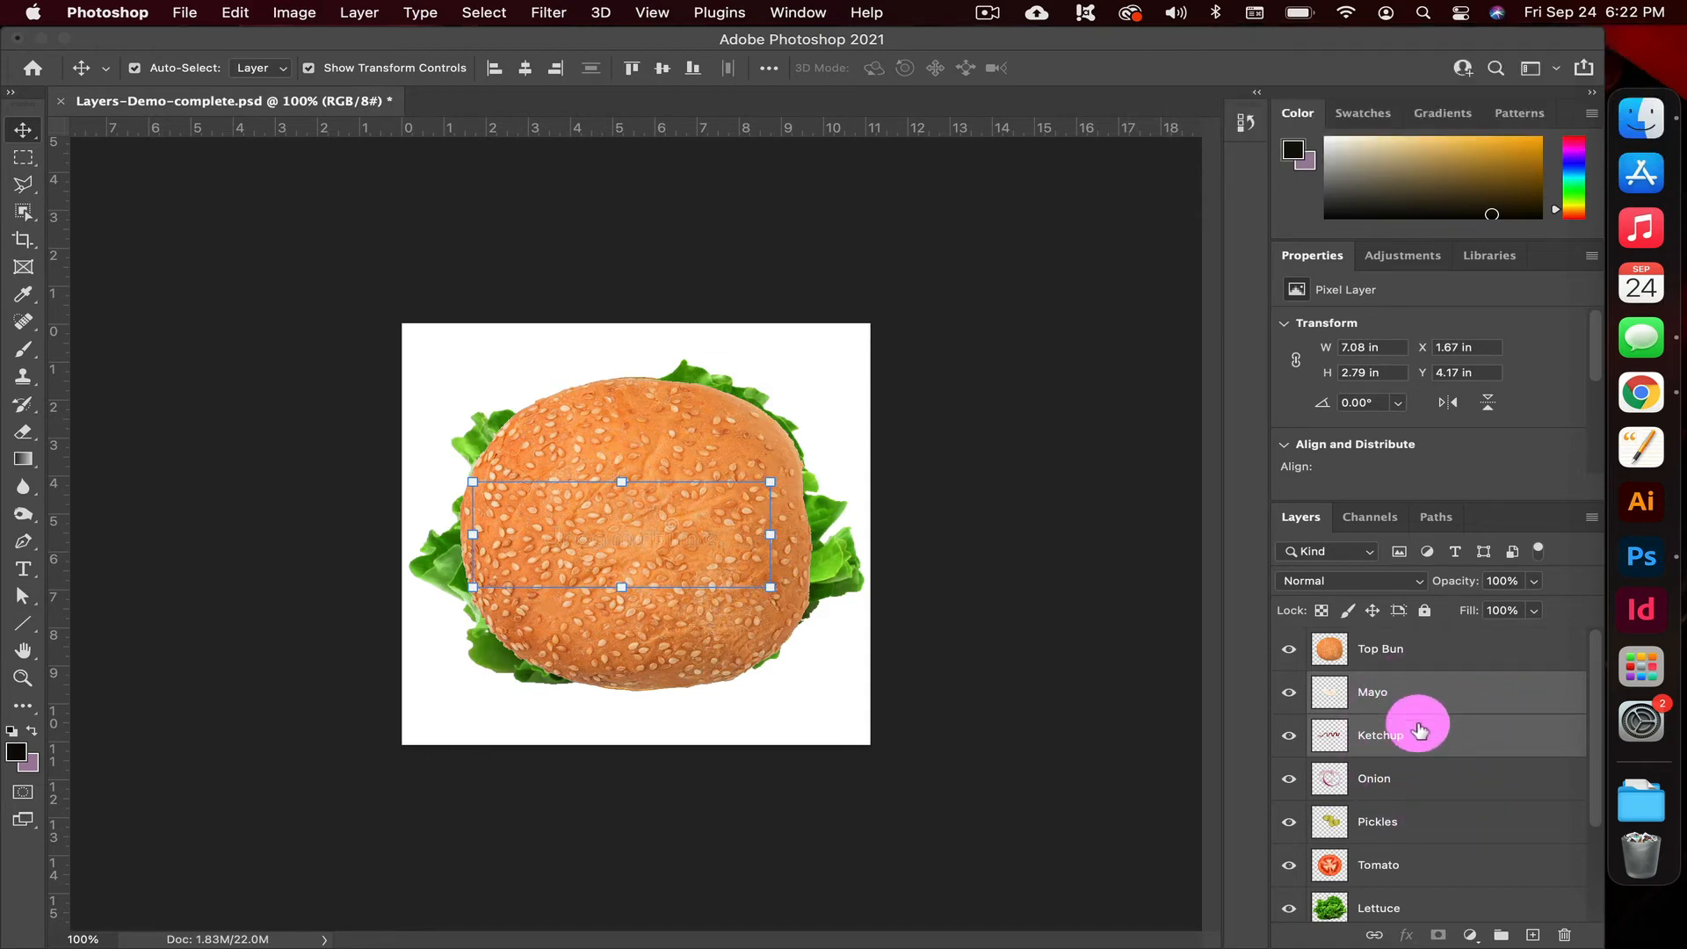
pyautogui.scroll(-2, 1420, 730)
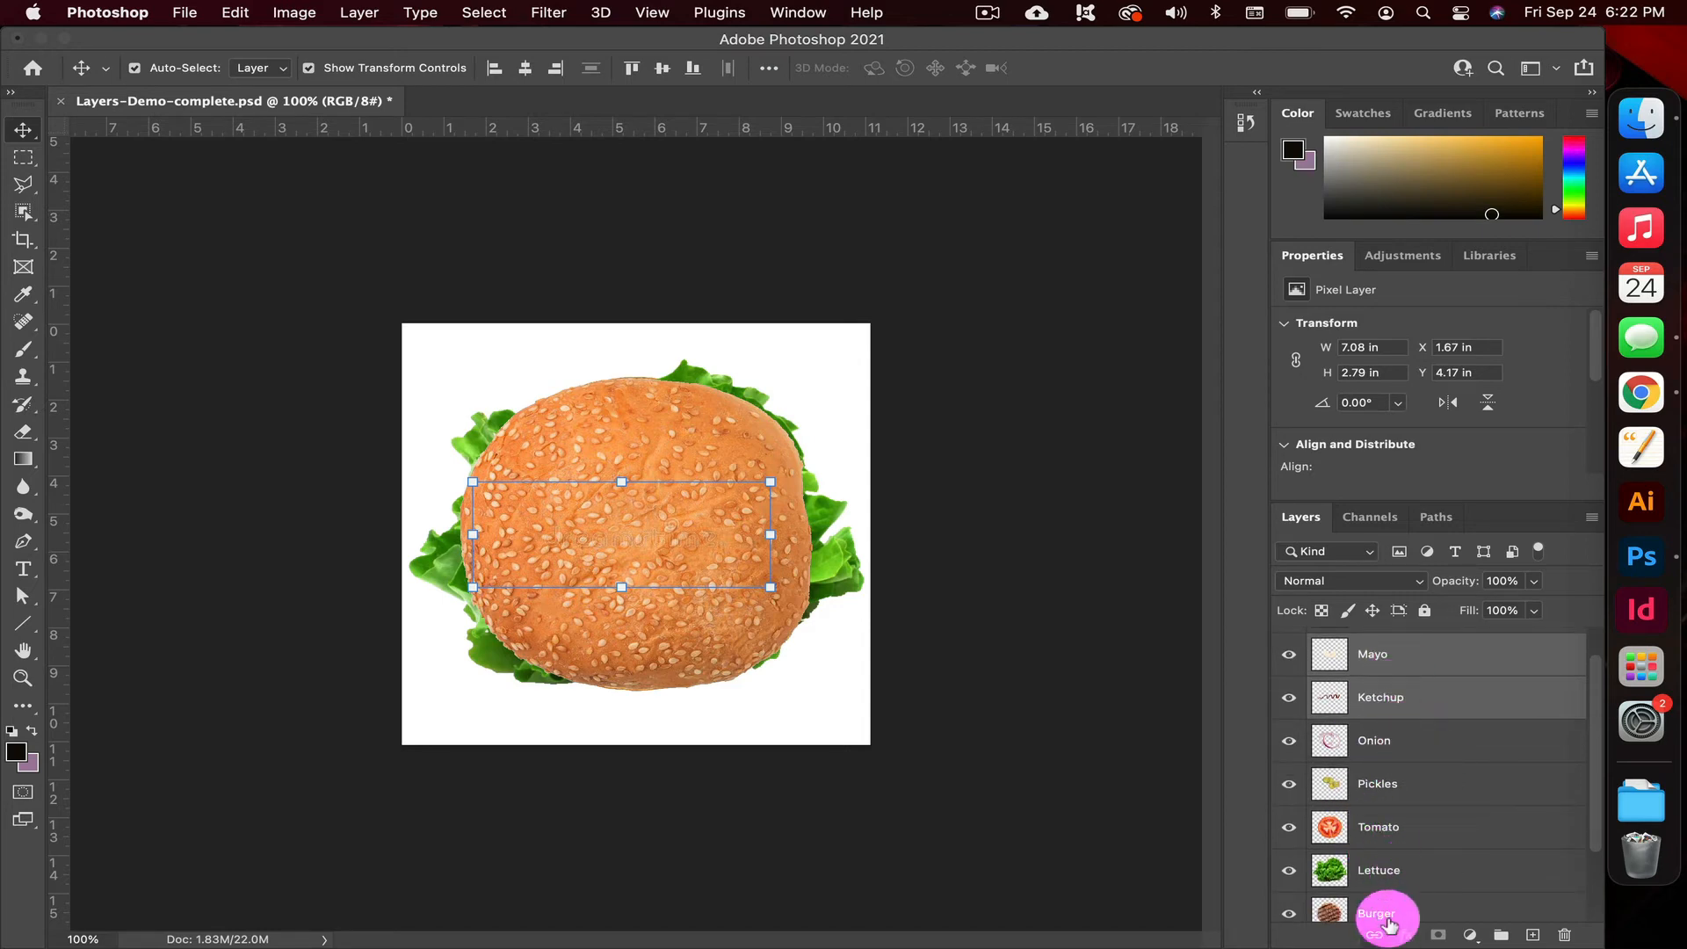
pyautogui.scroll(2, 1387, 817)
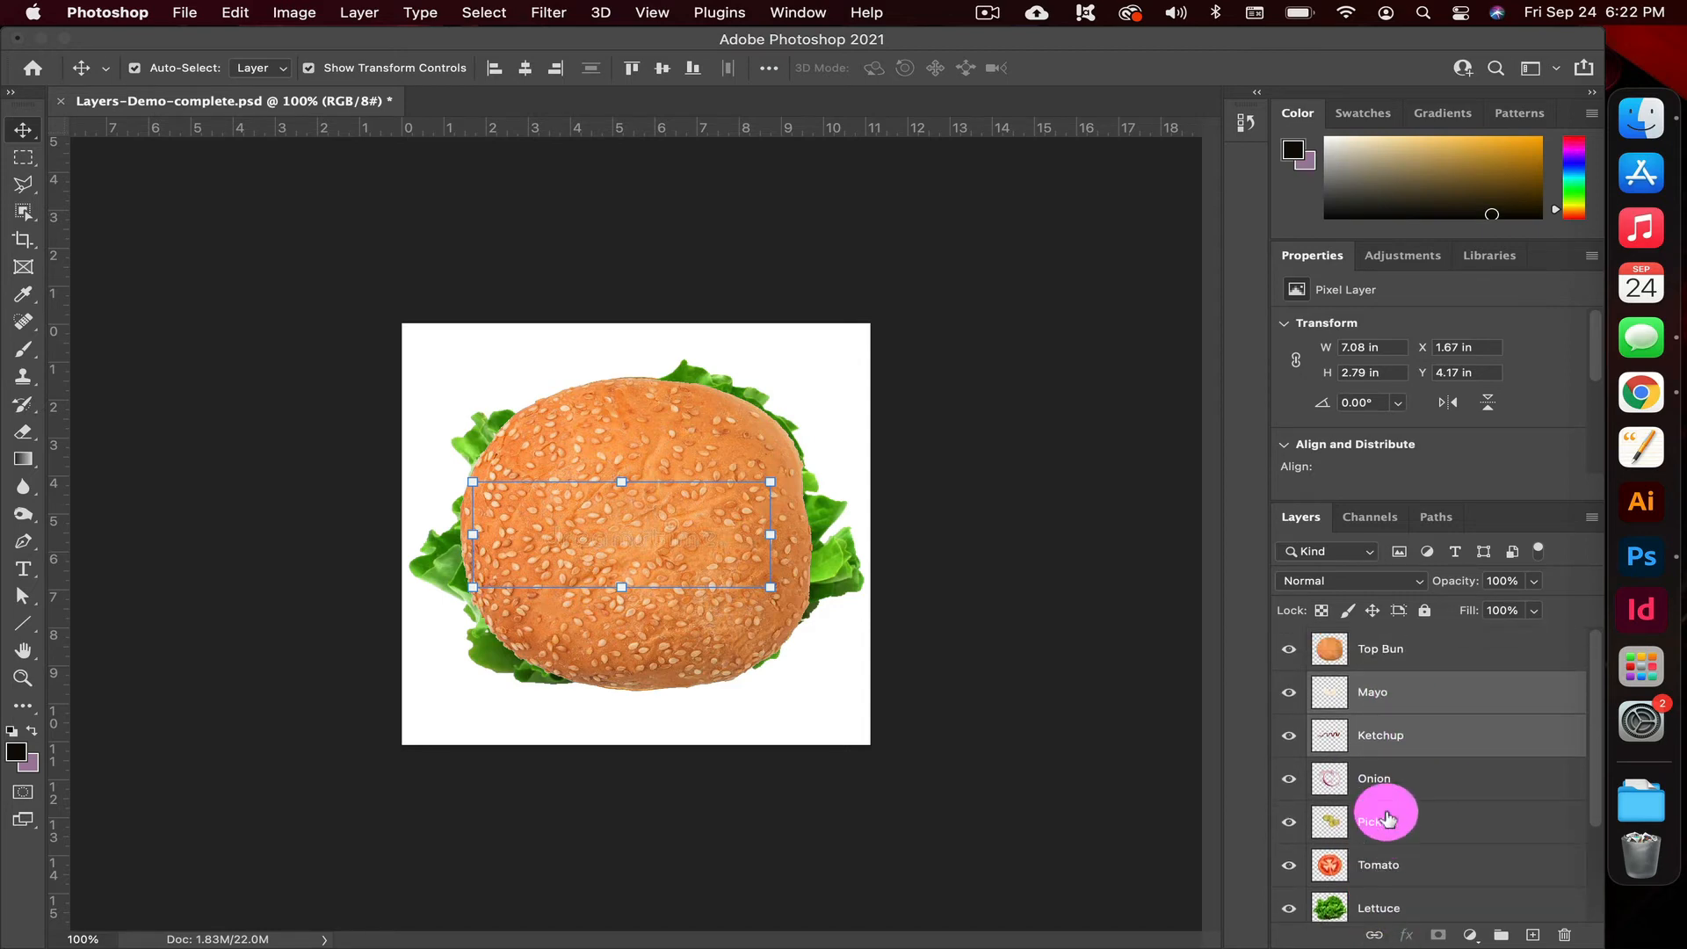
# Extend the layer selection down to Burger so all layers between the Top Bun and Bottom Bun are selected
pyautogui.scroll(-5, 1386, 817)
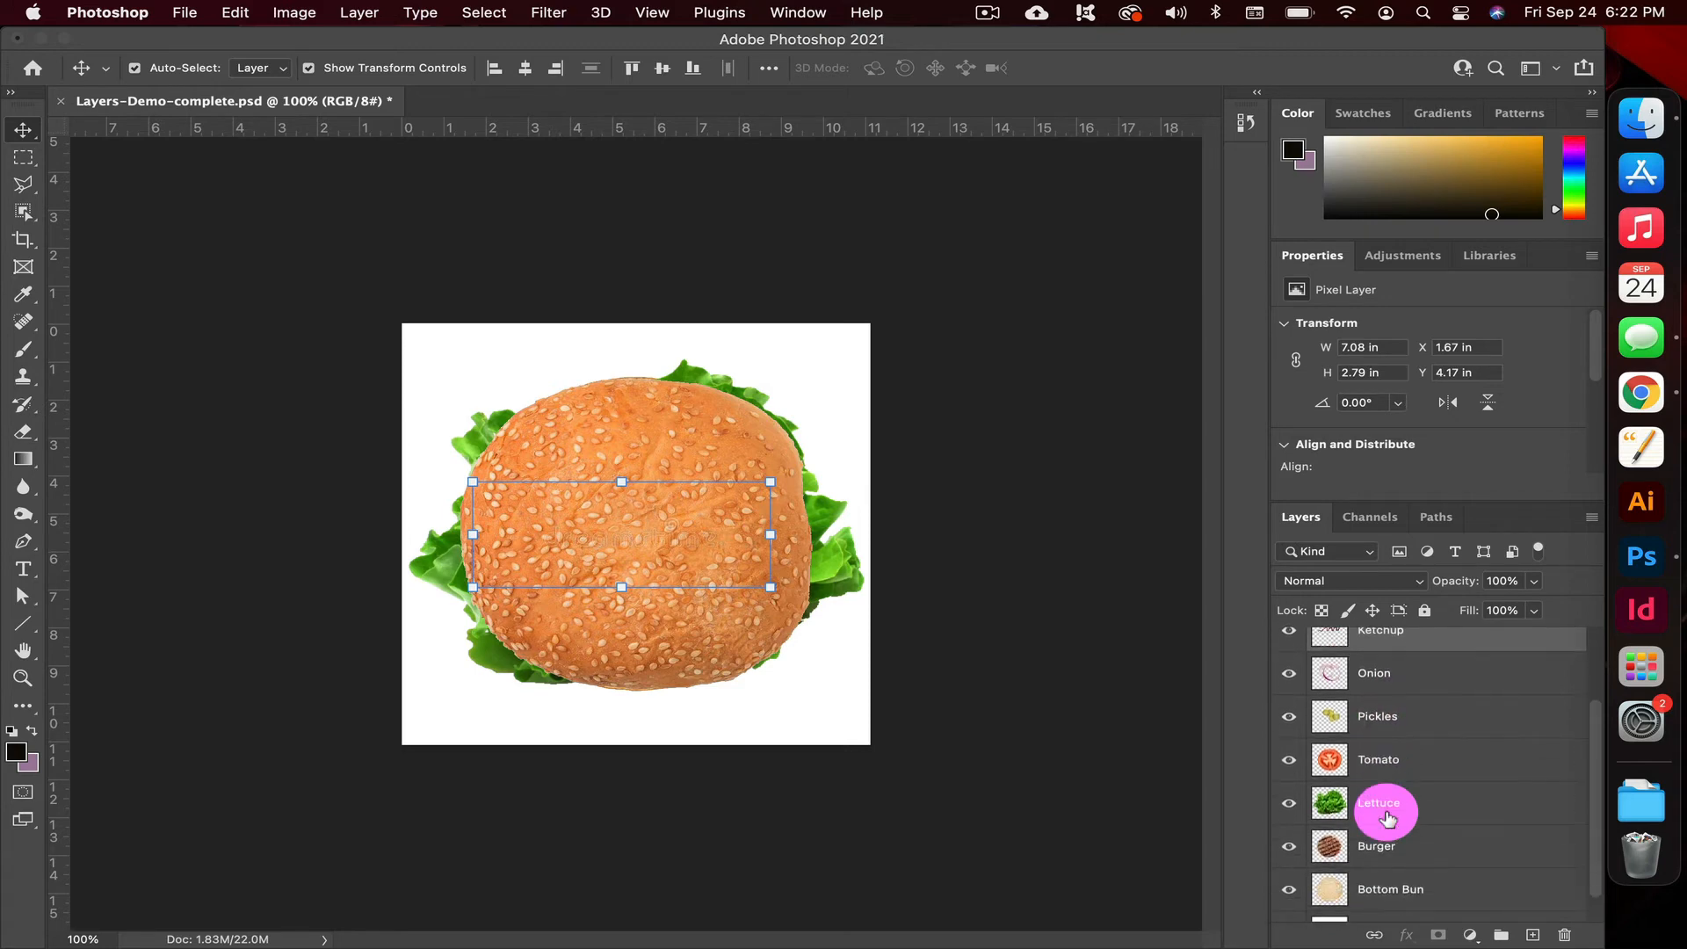
pyautogui.scroll(-1, 1386, 817)
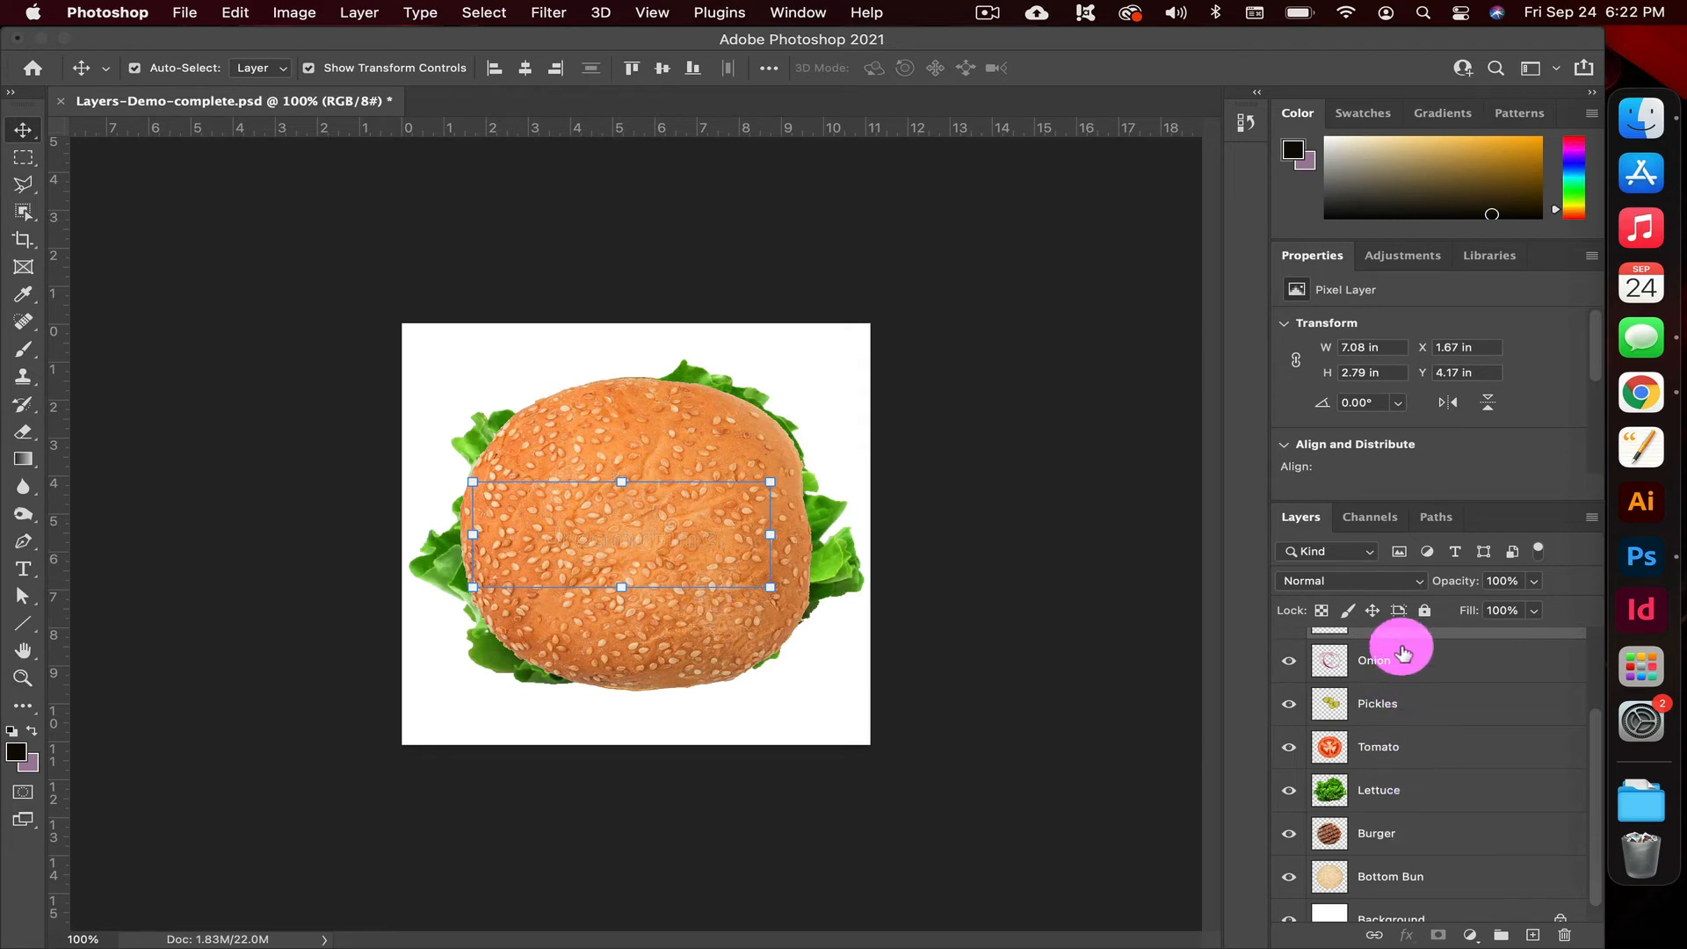
pyautogui.scroll(2, 1399, 666)
pyautogui.scroll(-2, 1416, 762)
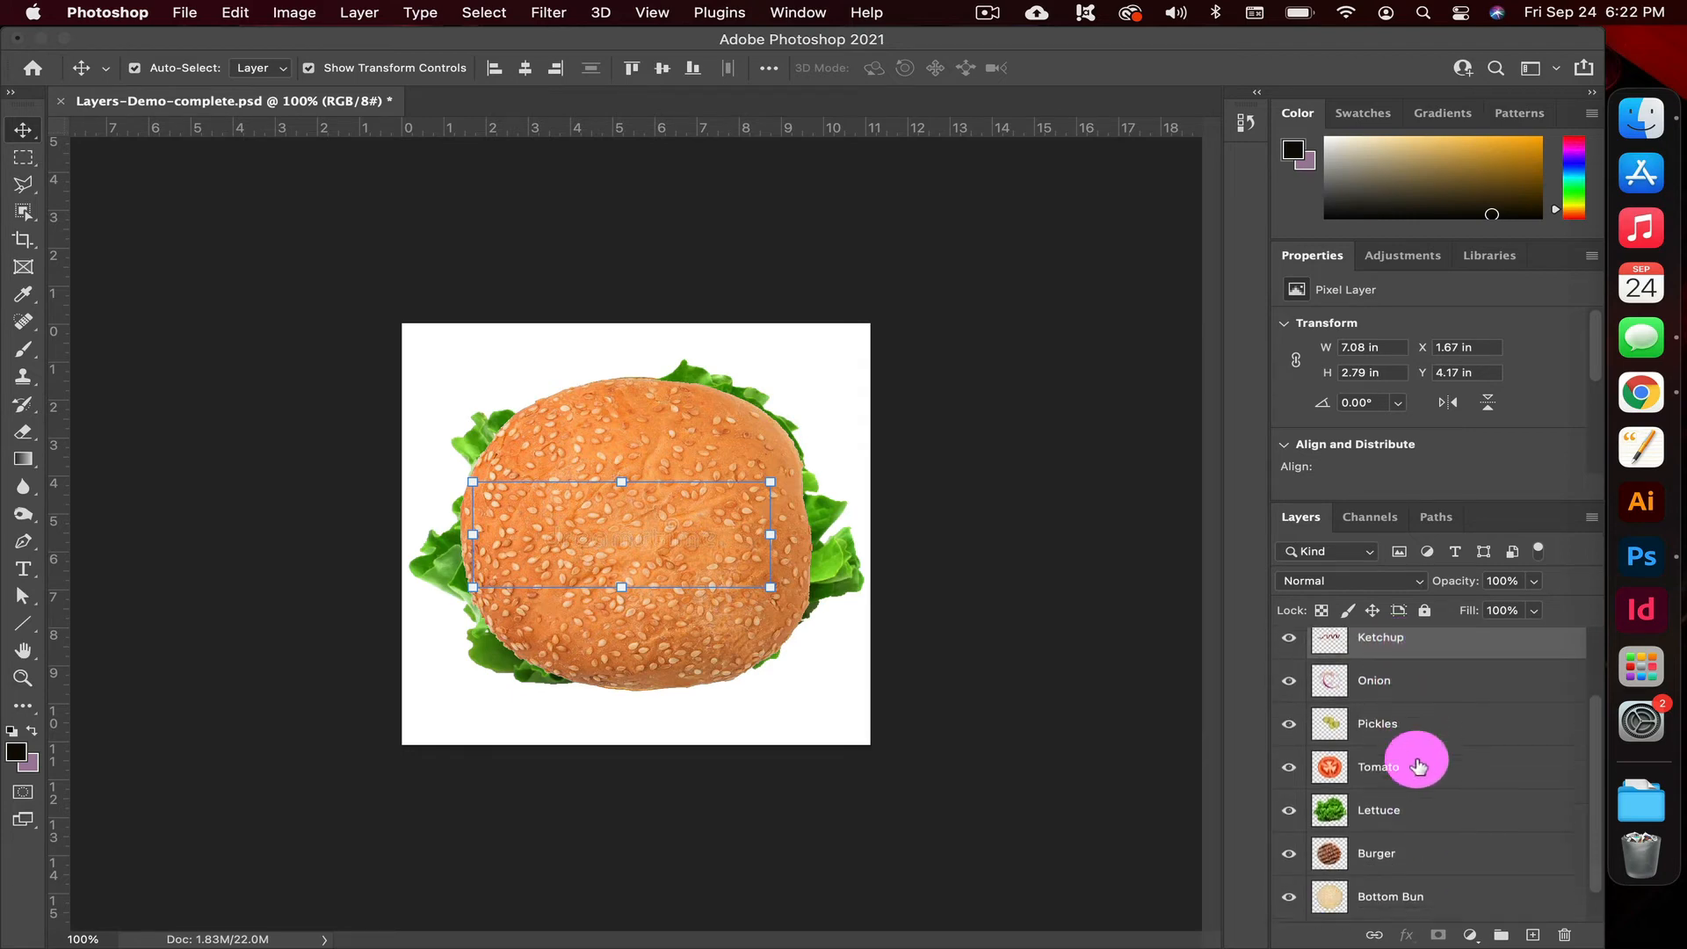
pyautogui.keyDown('shift'); pyautogui.click(1451, 837); pyautogui.keyUp('shift')
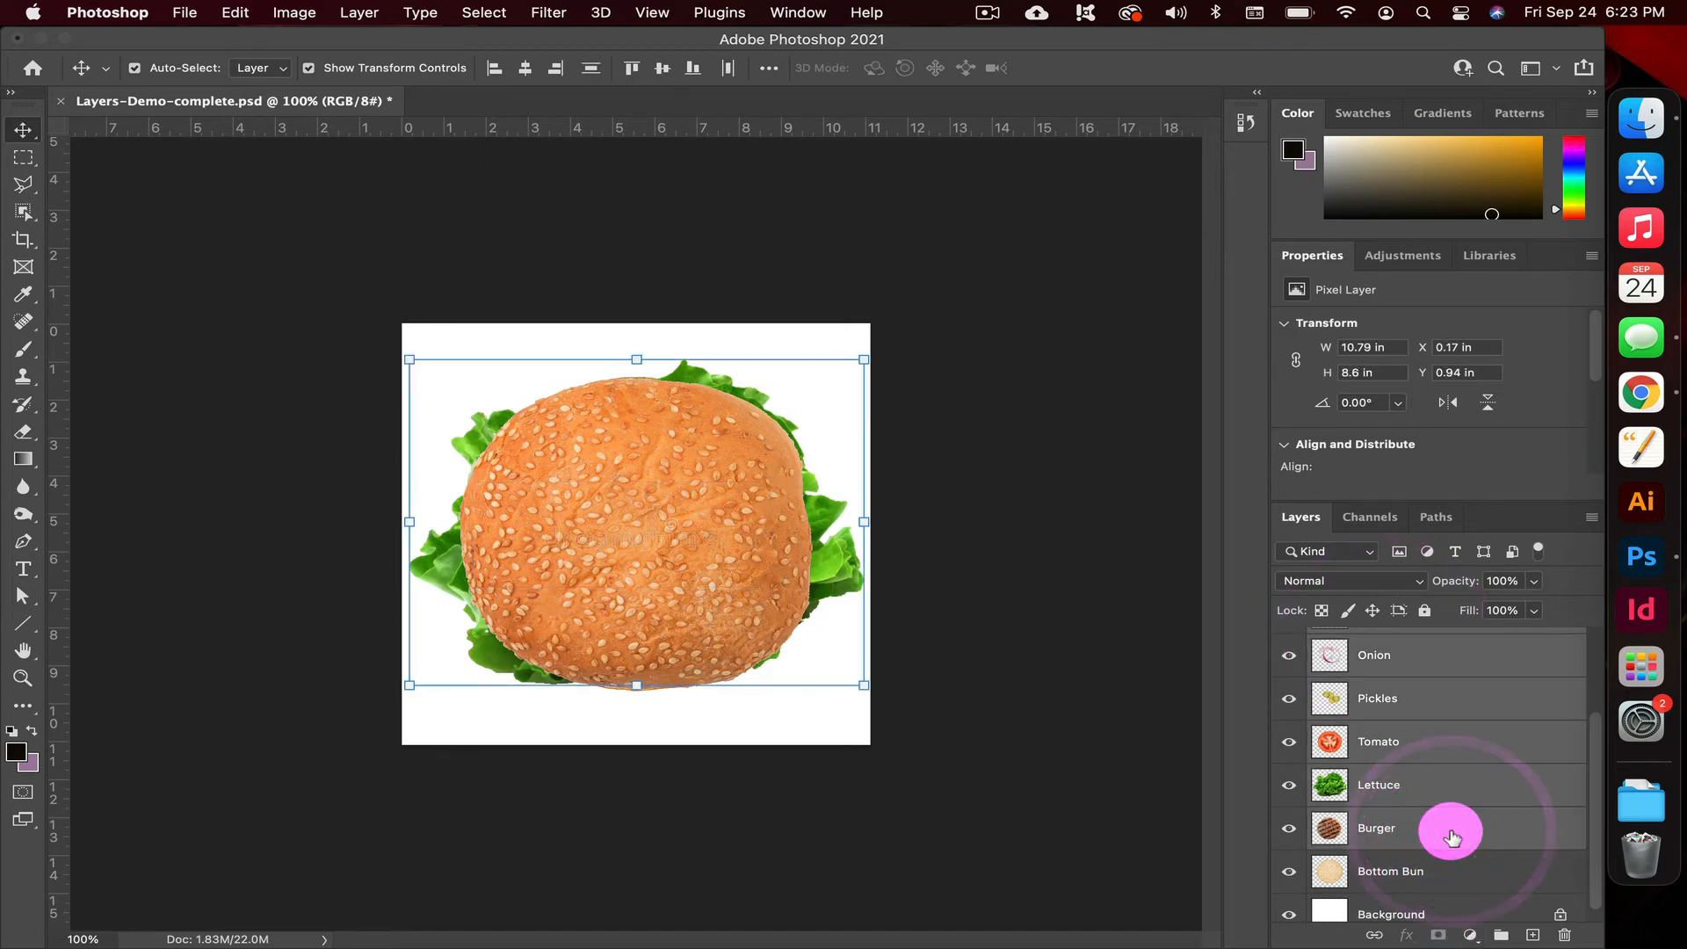
# Review the selected ingredient layers from Mayo through Burger in the layer stack
pyautogui.scroll(3, 1451, 837)
pyautogui.scroll(-4, 1451, 837)
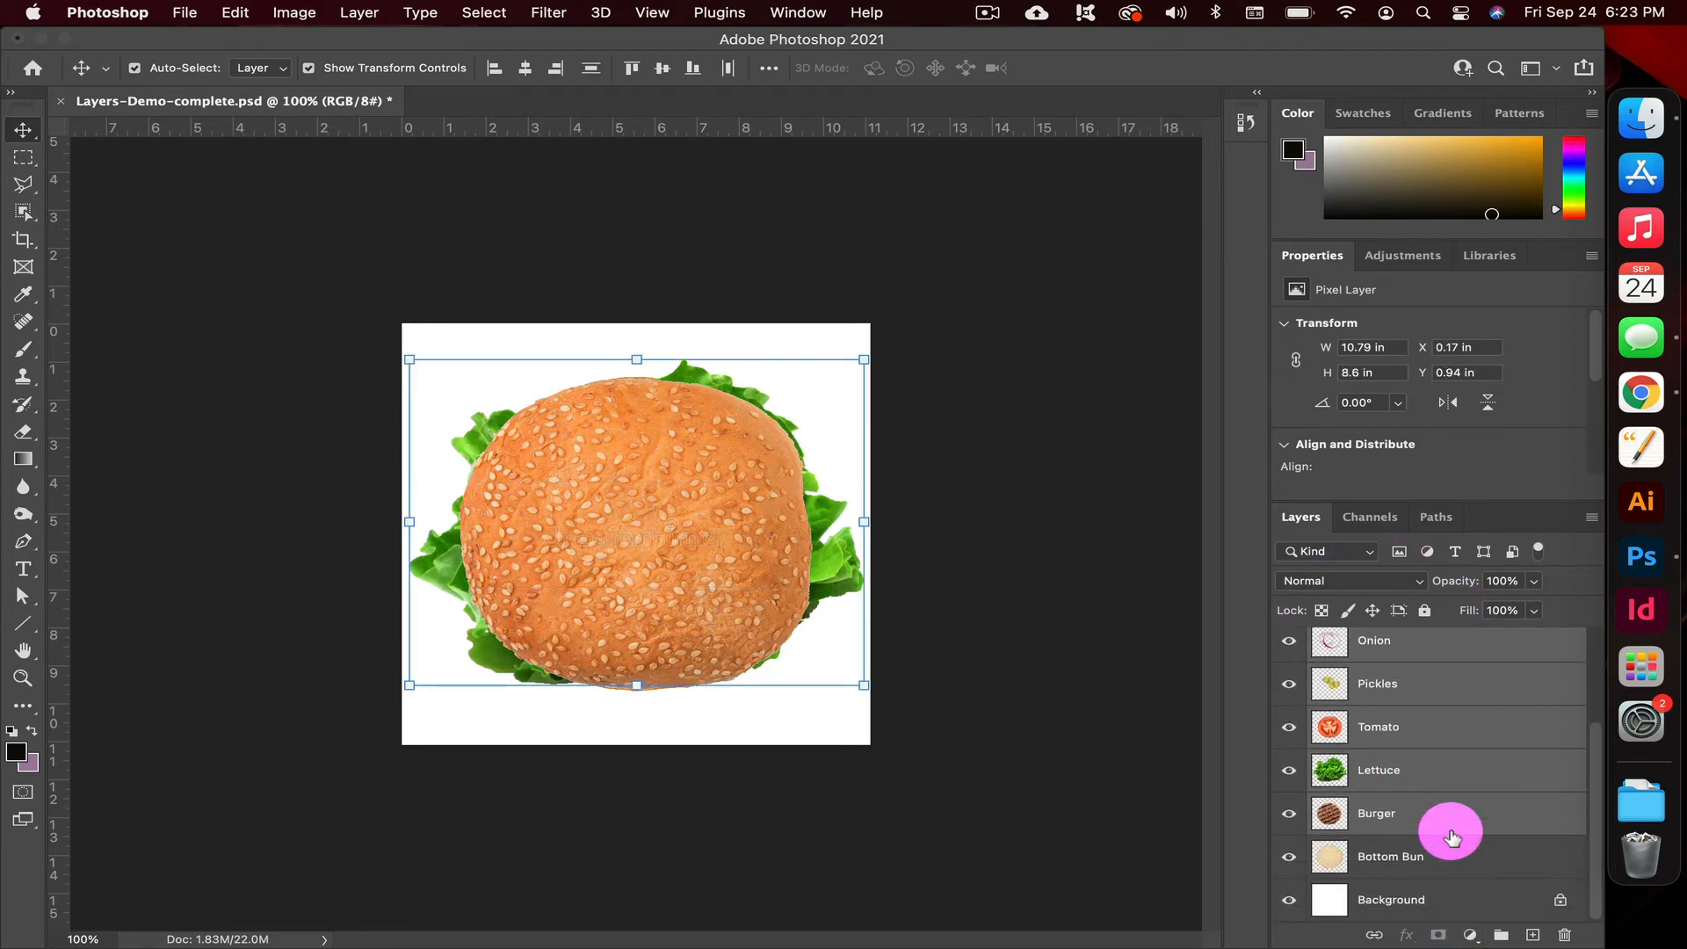
pyautogui.scroll(4, 1451, 837)
pyautogui.scroll(-1, 1451, 837)
pyautogui.scroll(-3, 1451, 837)
pyautogui.scroll(3, 1451, 837)
pyautogui.scroll(-1, 1451, 837)
pyautogui.scroll(1, 1451, 837)
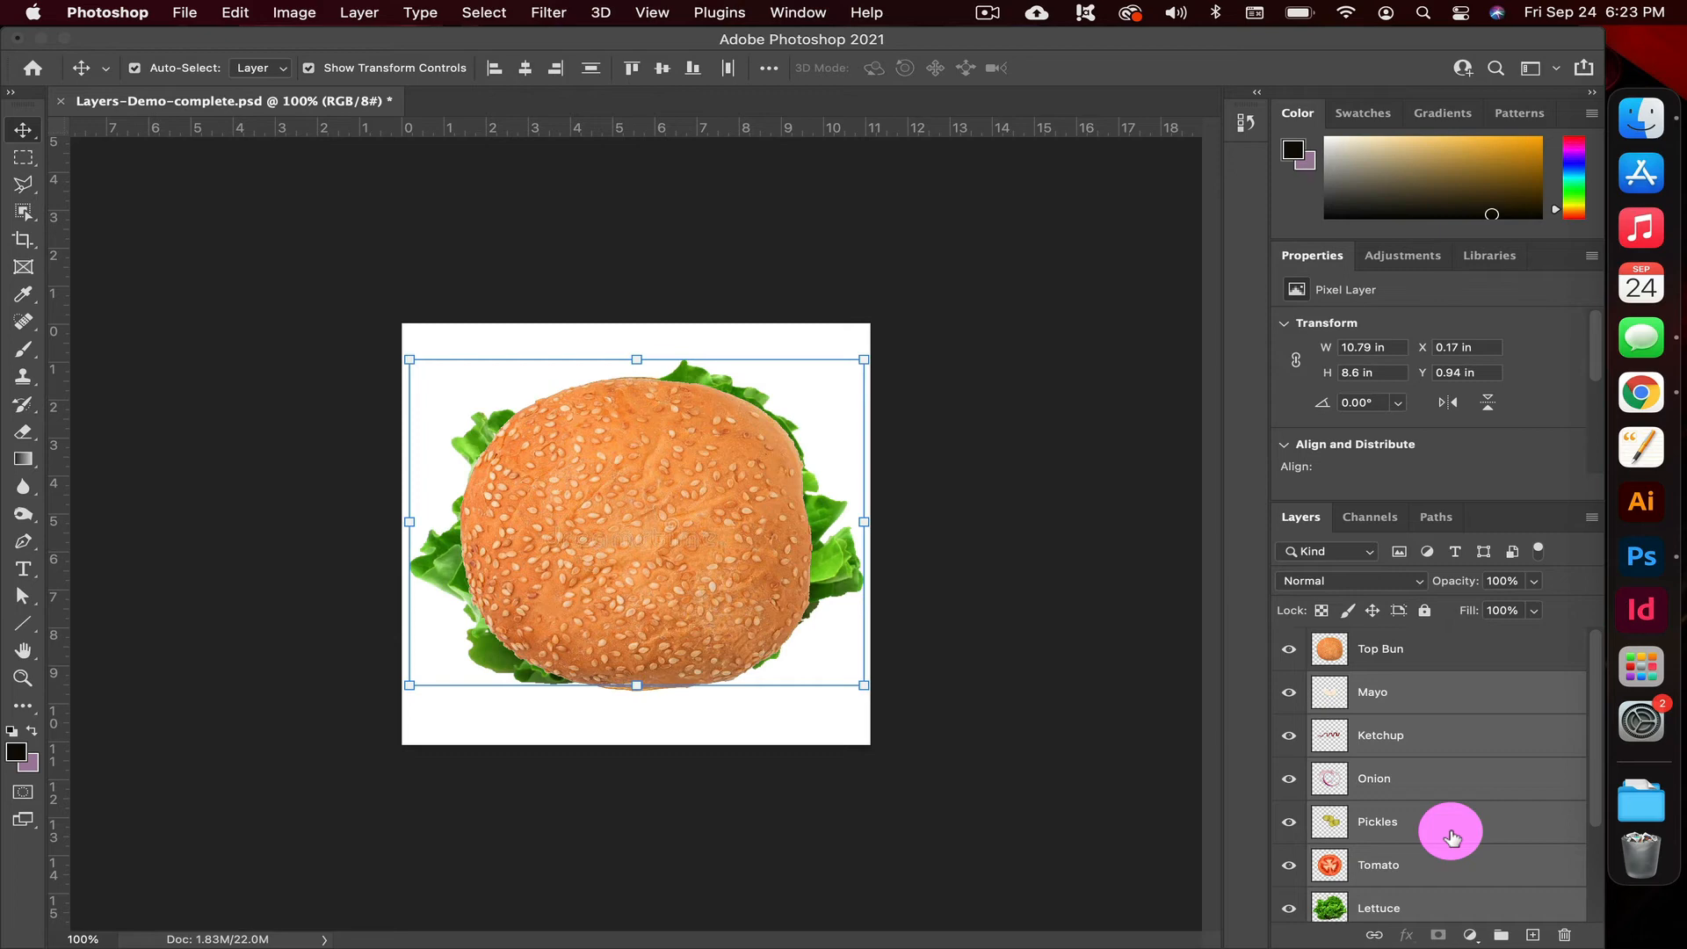
# Group the selected ingredient layers under the default name, and undo the grouping
pyautogui.press('super+g')
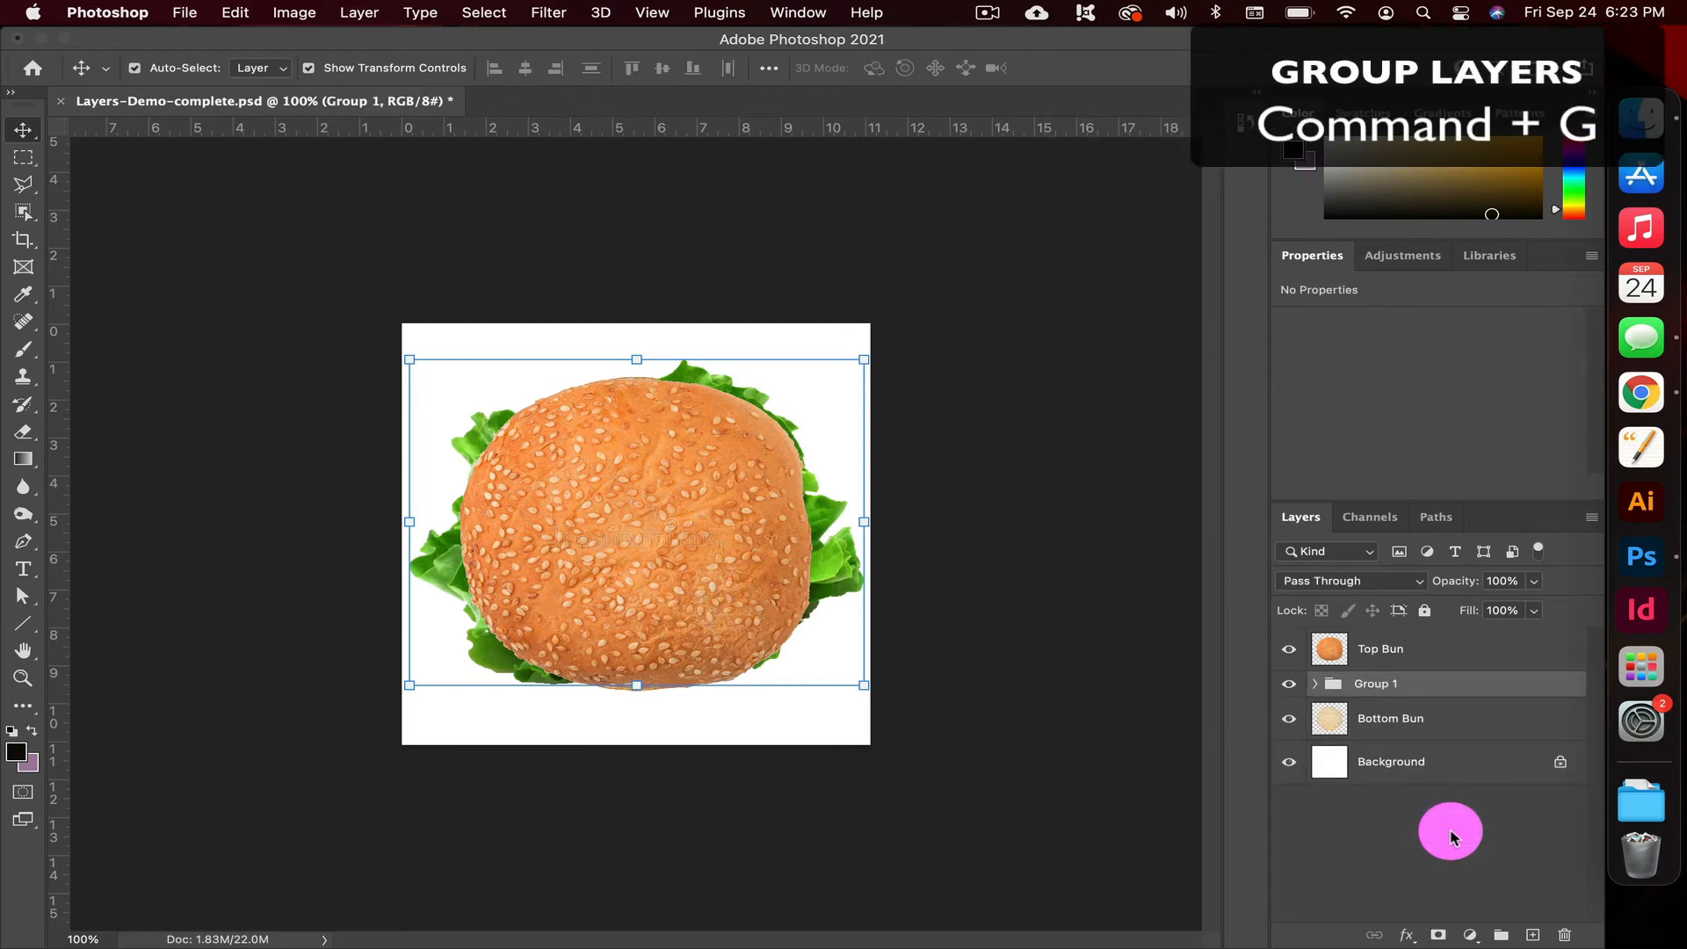
pyautogui.press('super+z')
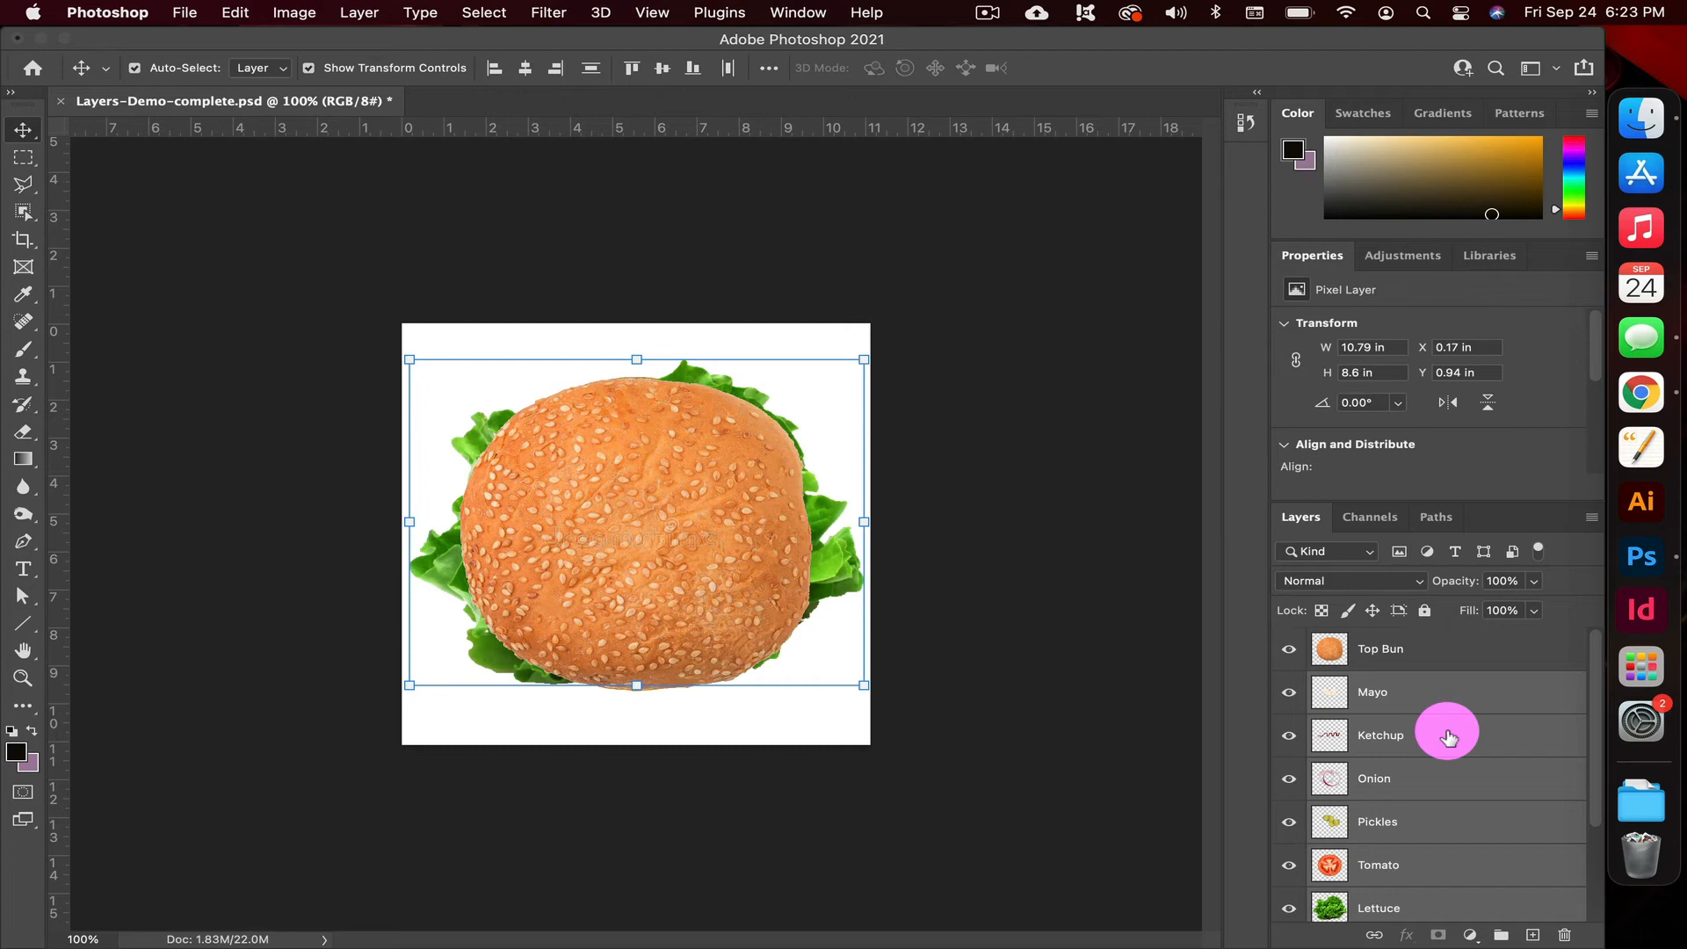
# Create a group from the selected ingredient layers and name it Toppings
pyautogui.rightClick(1447, 736)
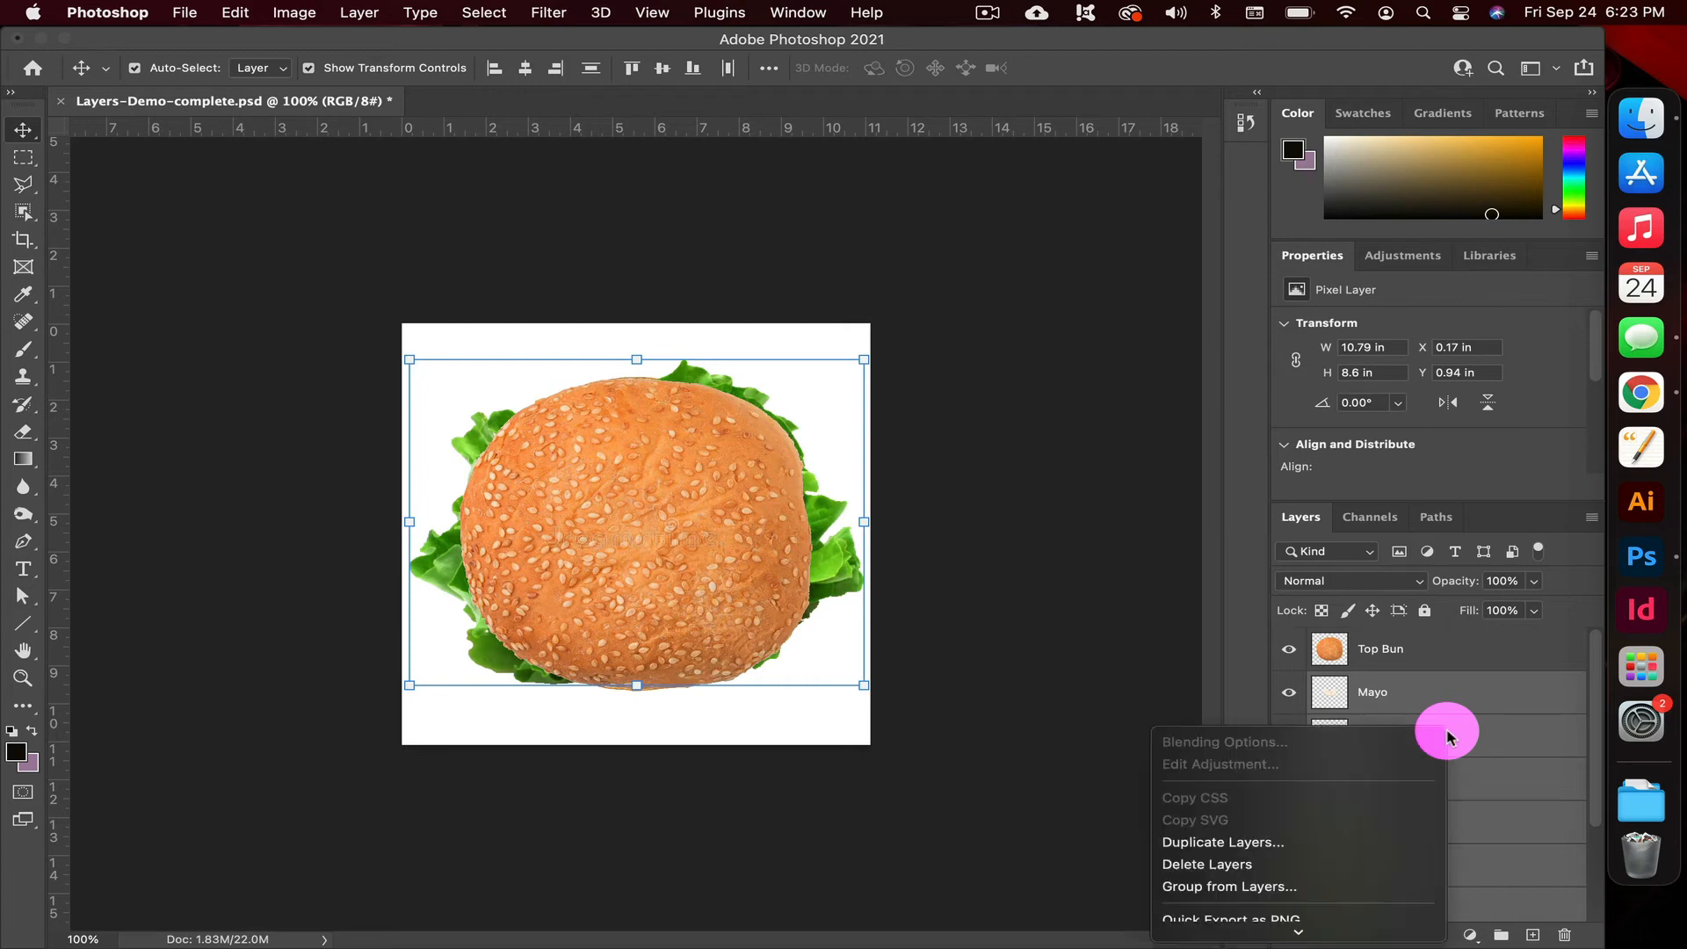
pyautogui.scroll(-10, 1306, 835)
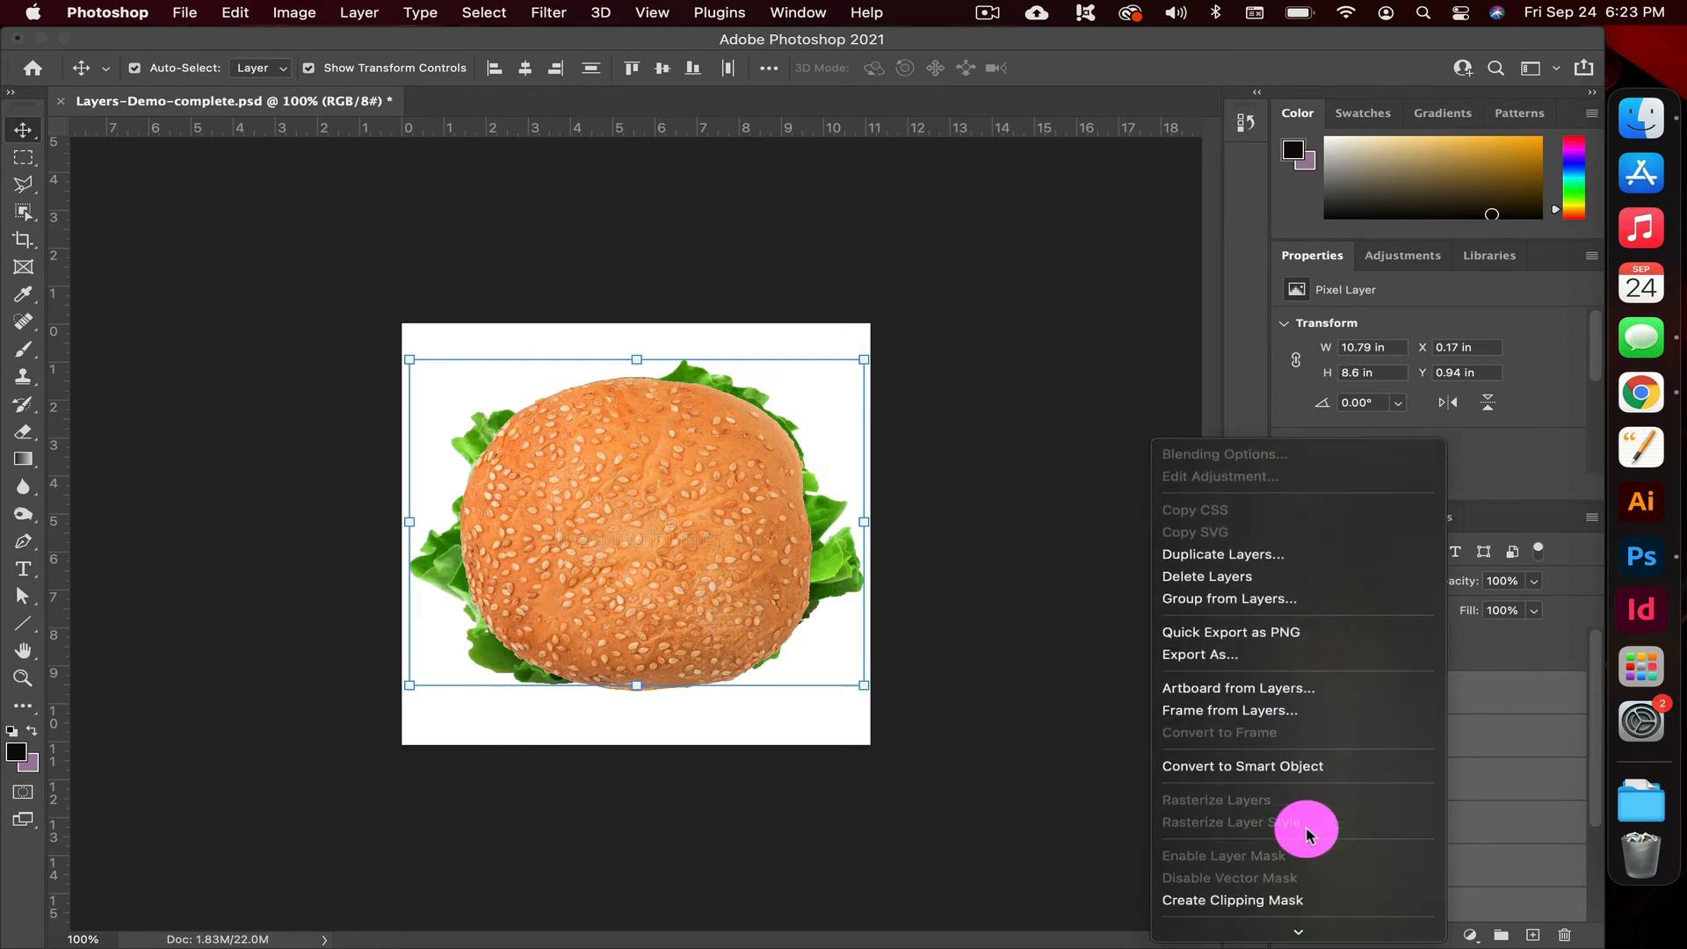
pyautogui.scroll(-4, 1306, 835)
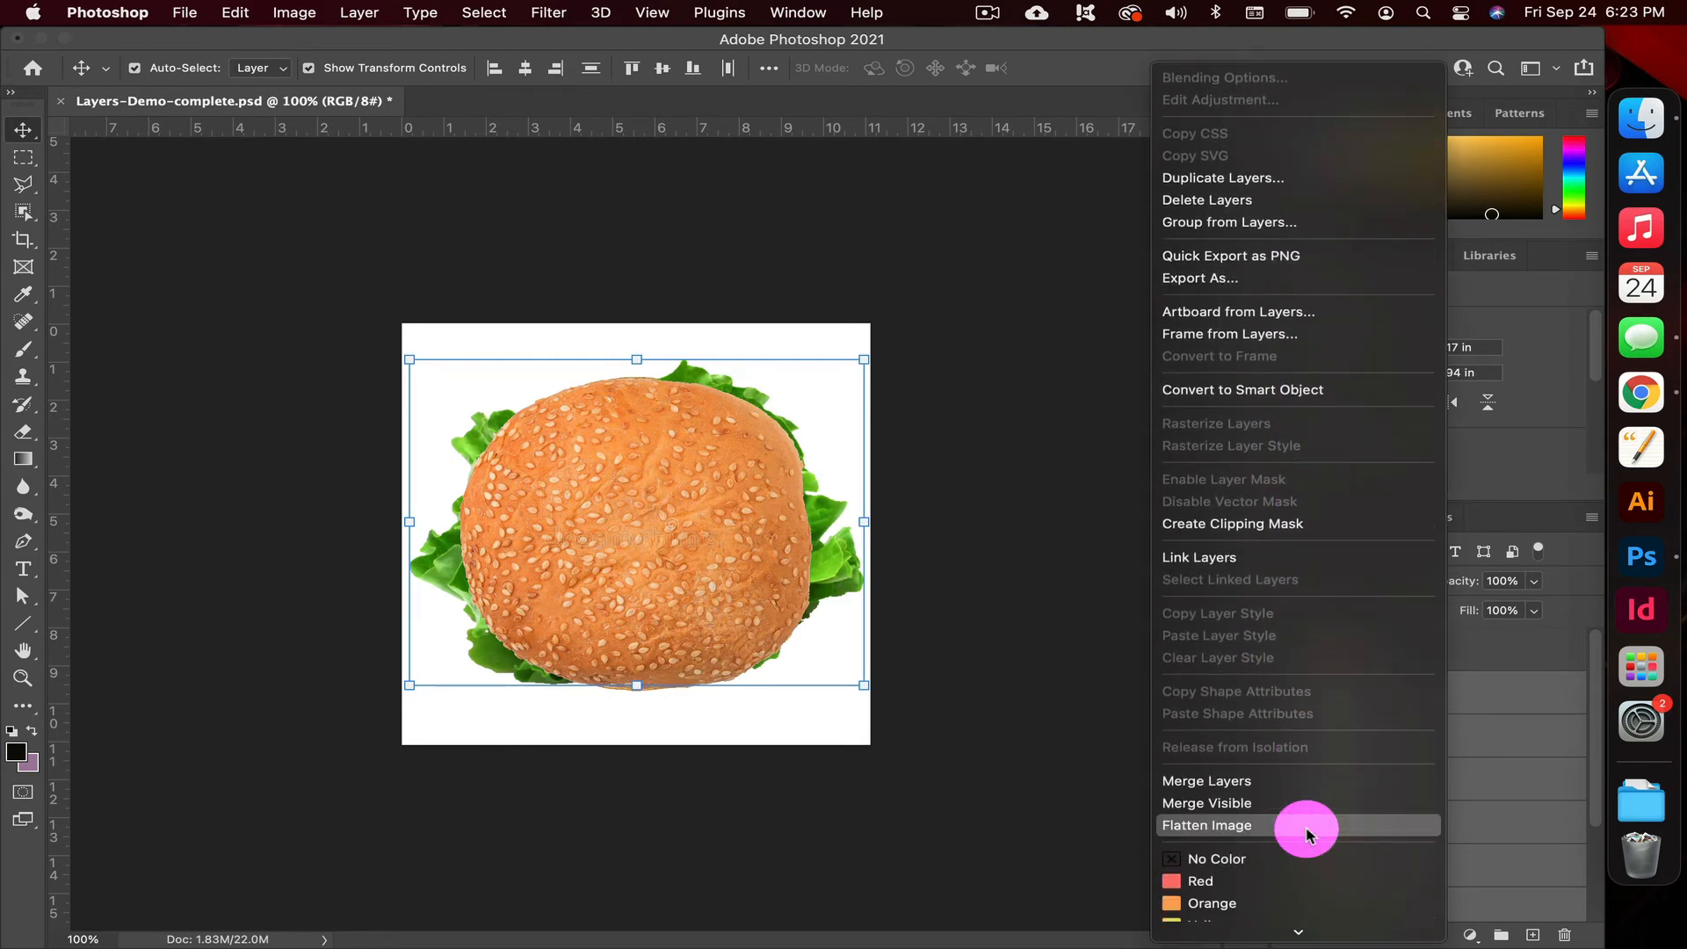
pyautogui.scroll(5, 1262, 181)
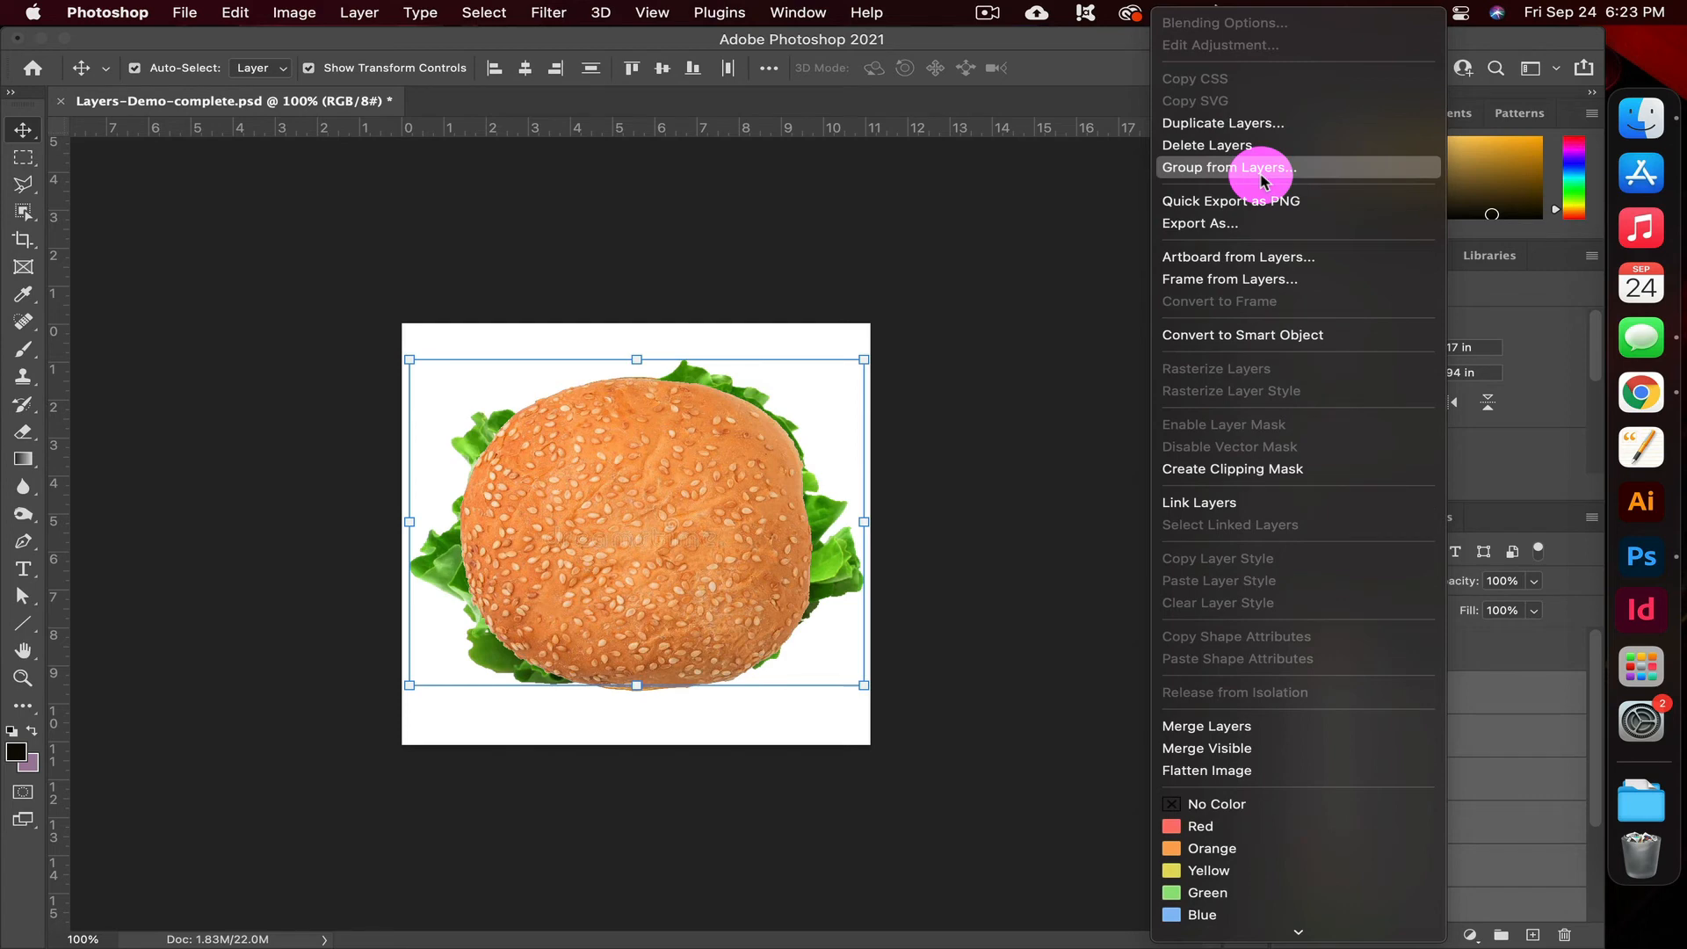
pyautogui.click(1262, 182)
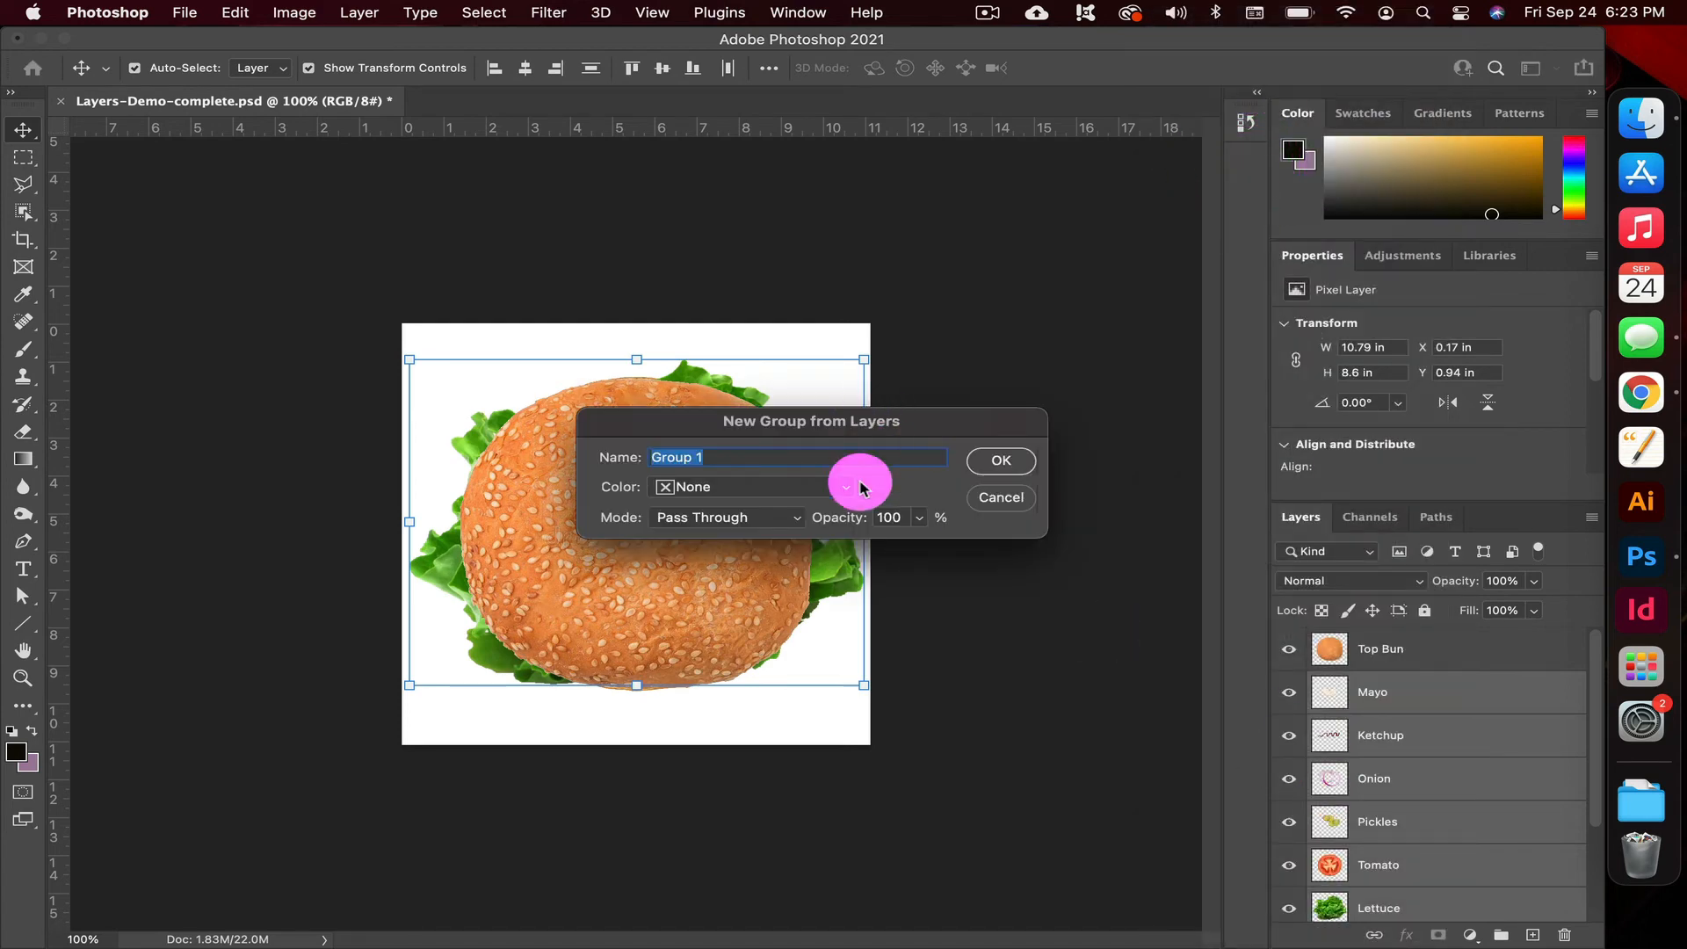
pyautogui.write('Toppings')
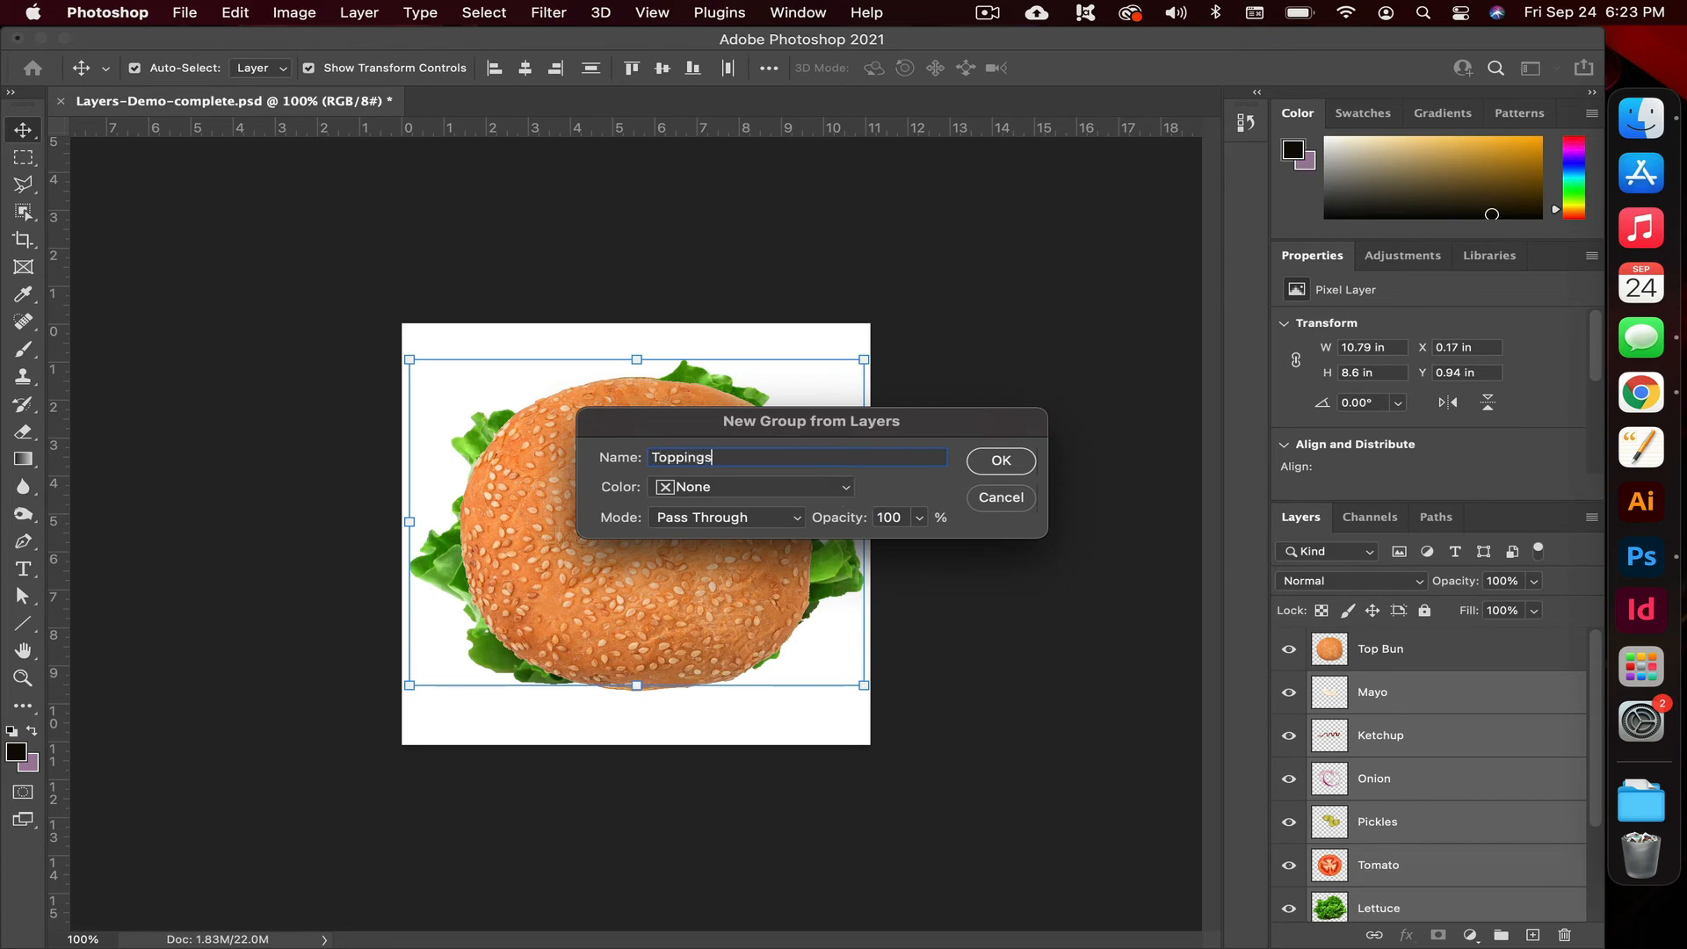
pyautogui.click(1001, 460)
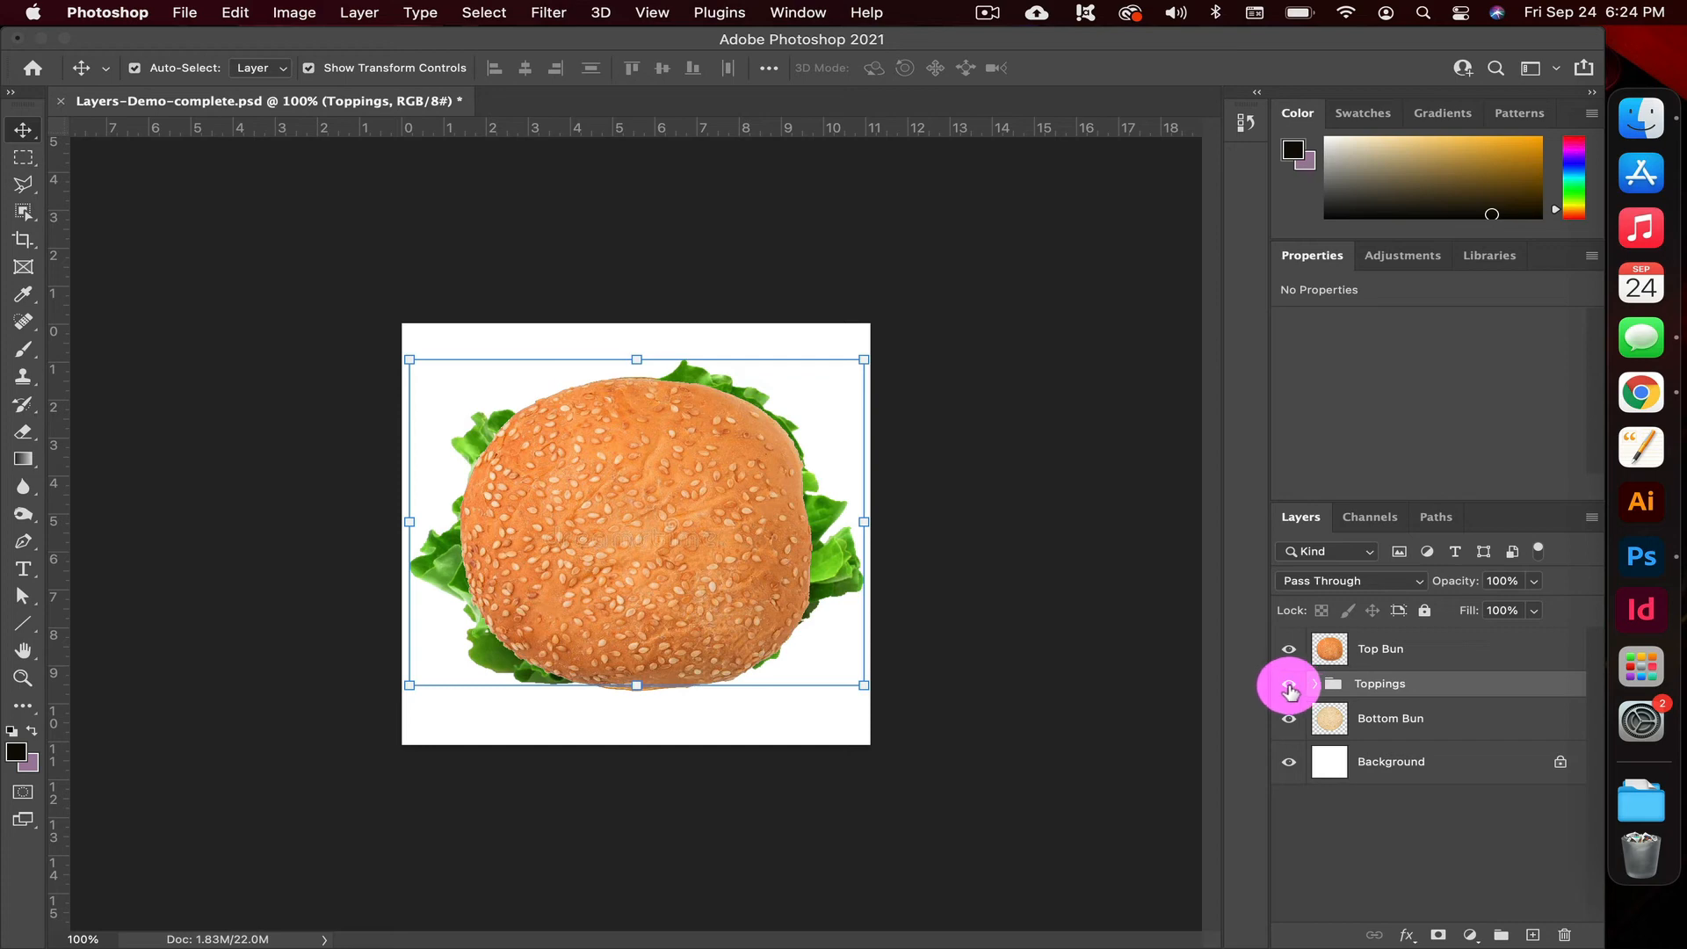
# Switch the Toppings group's visibility off and on, and expand it to toggle its Mayo, Ketchup and Onion layers individually
pyautogui.click(1289, 685)
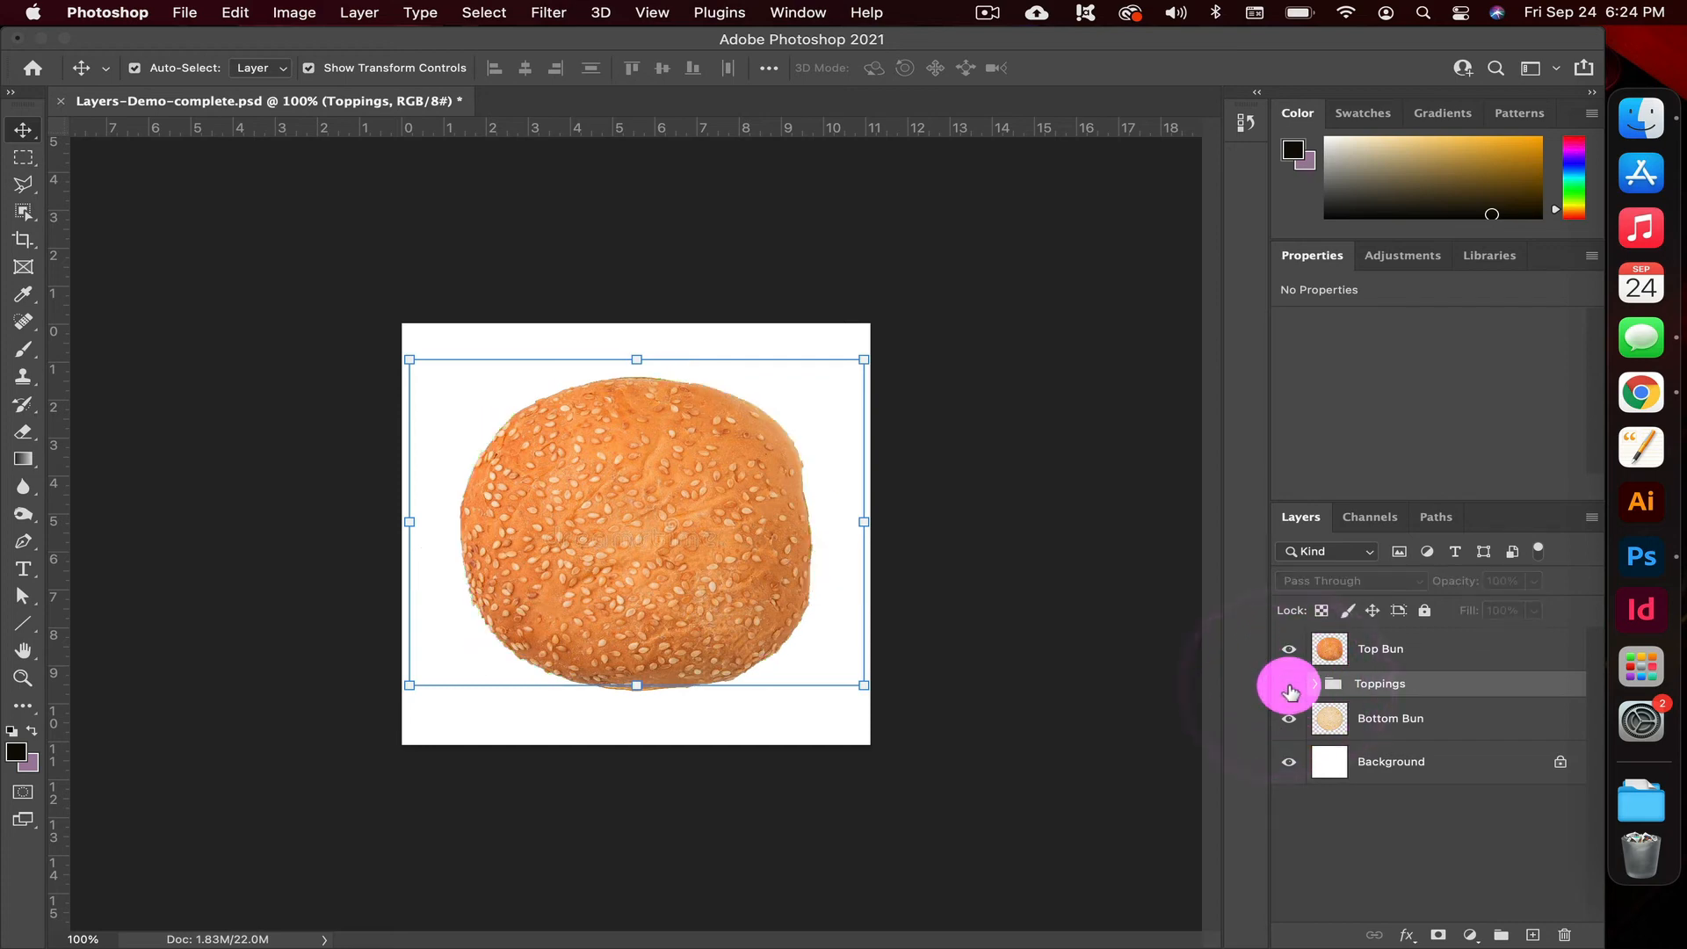
pyautogui.click(1288, 685)
pyautogui.click(1313, 685)
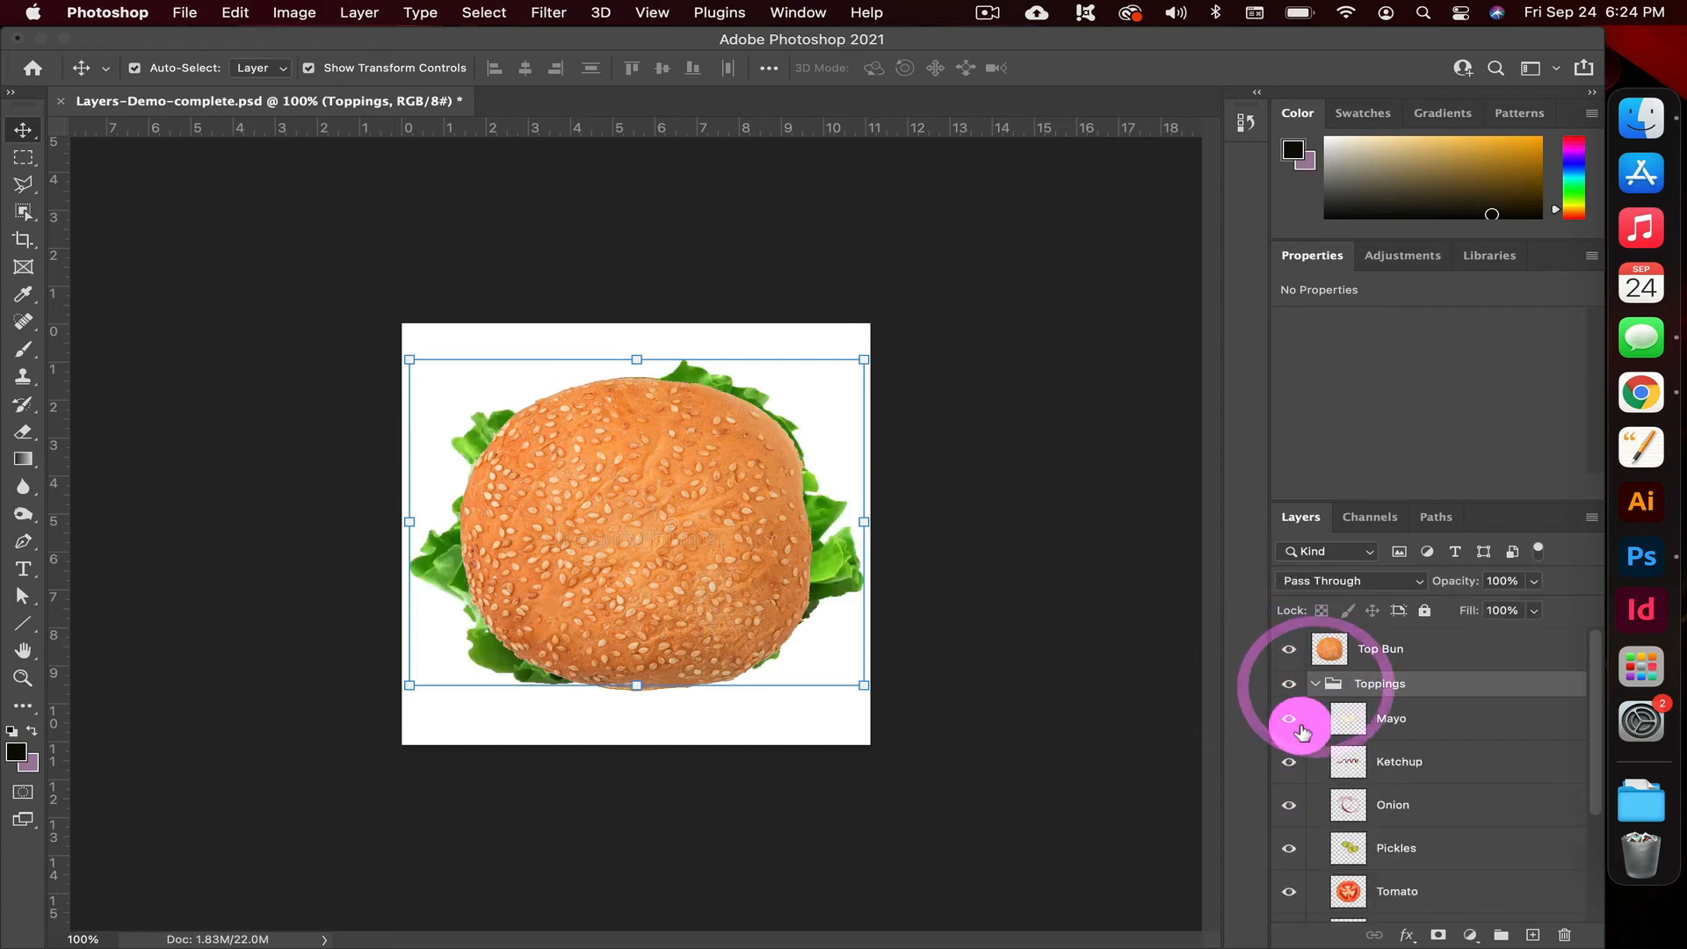
pyautogui.click(1289, 762)
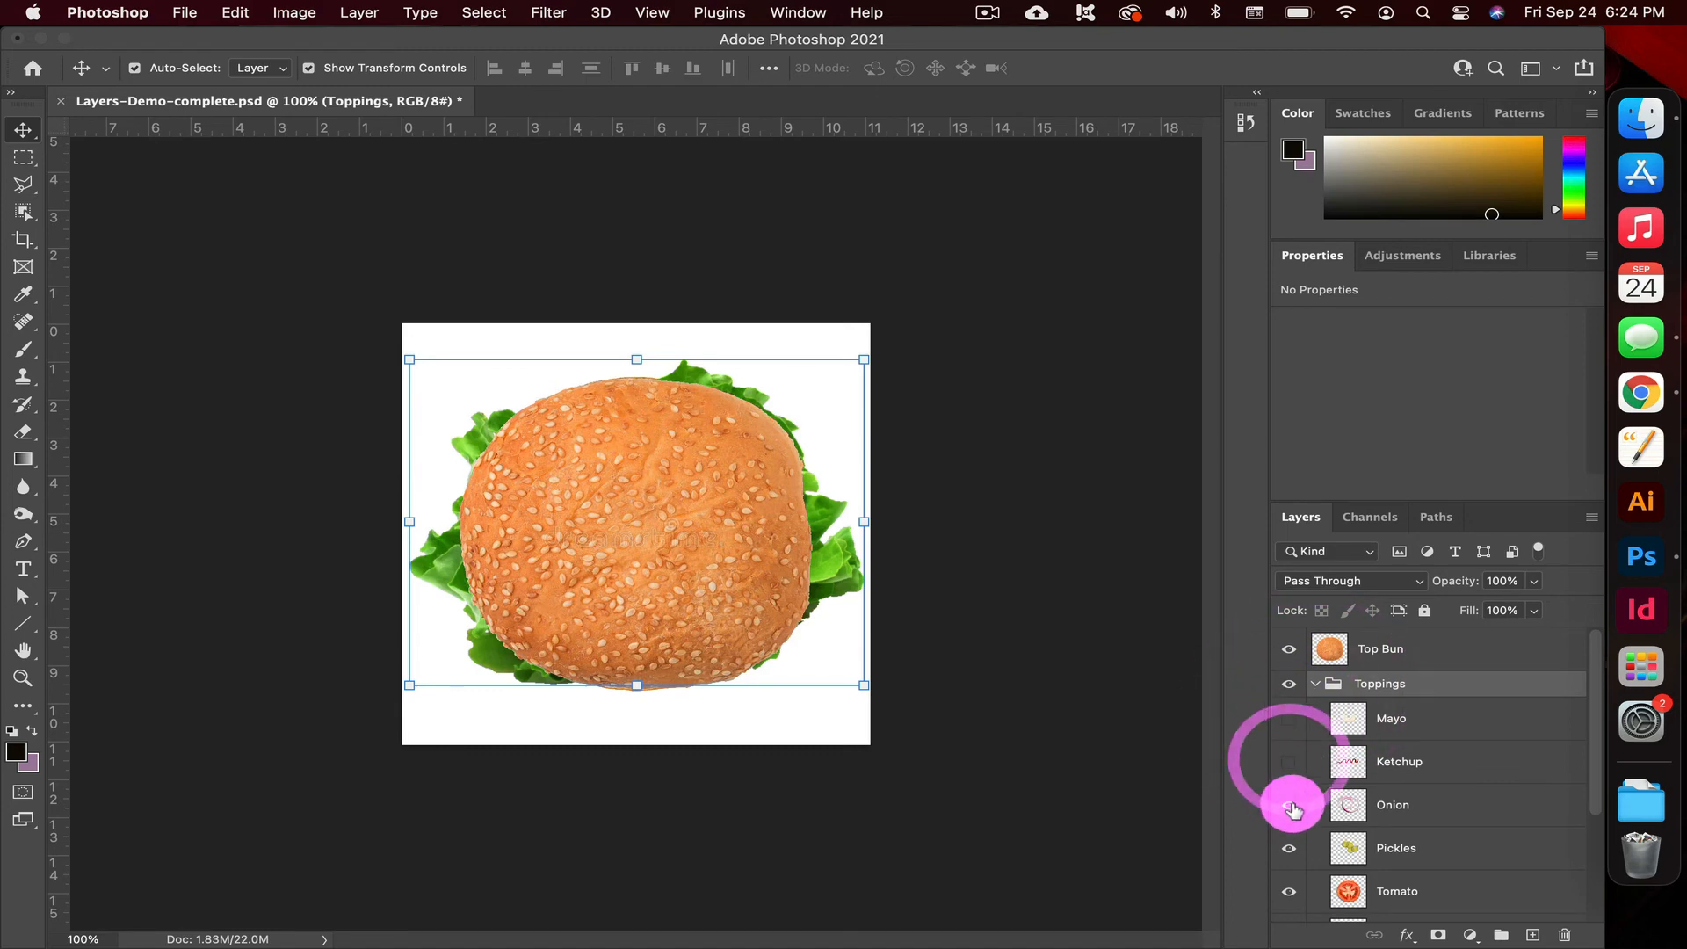
pyautogui.click(1291, 805)
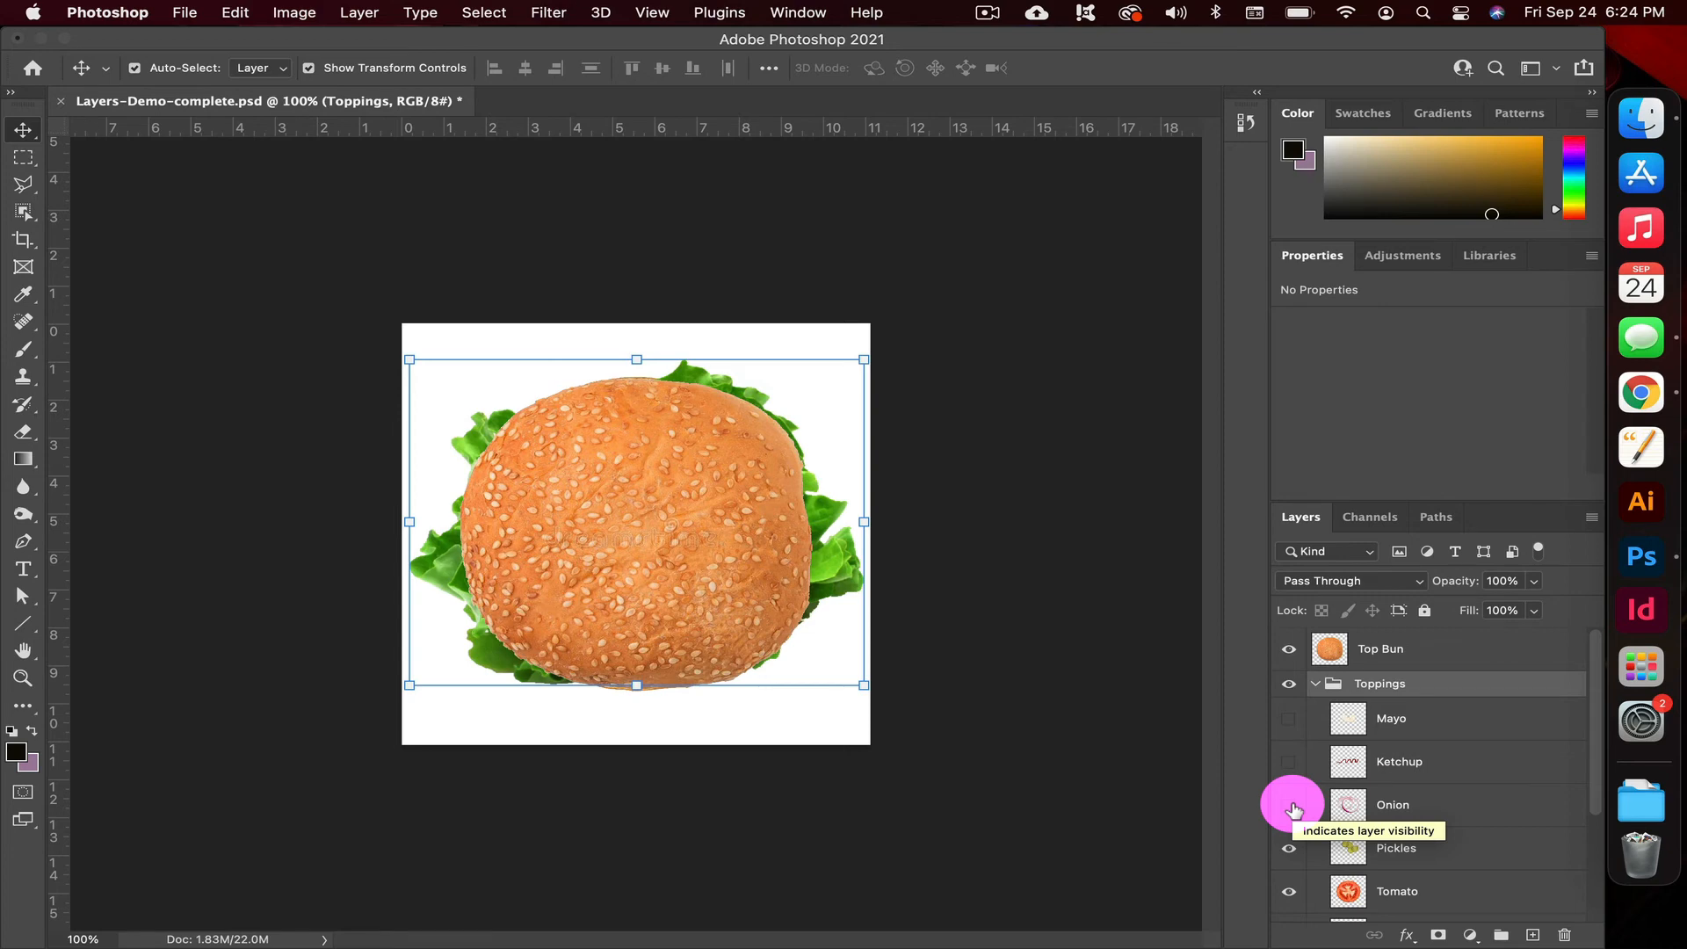
pyautogui.click(1315, 684)
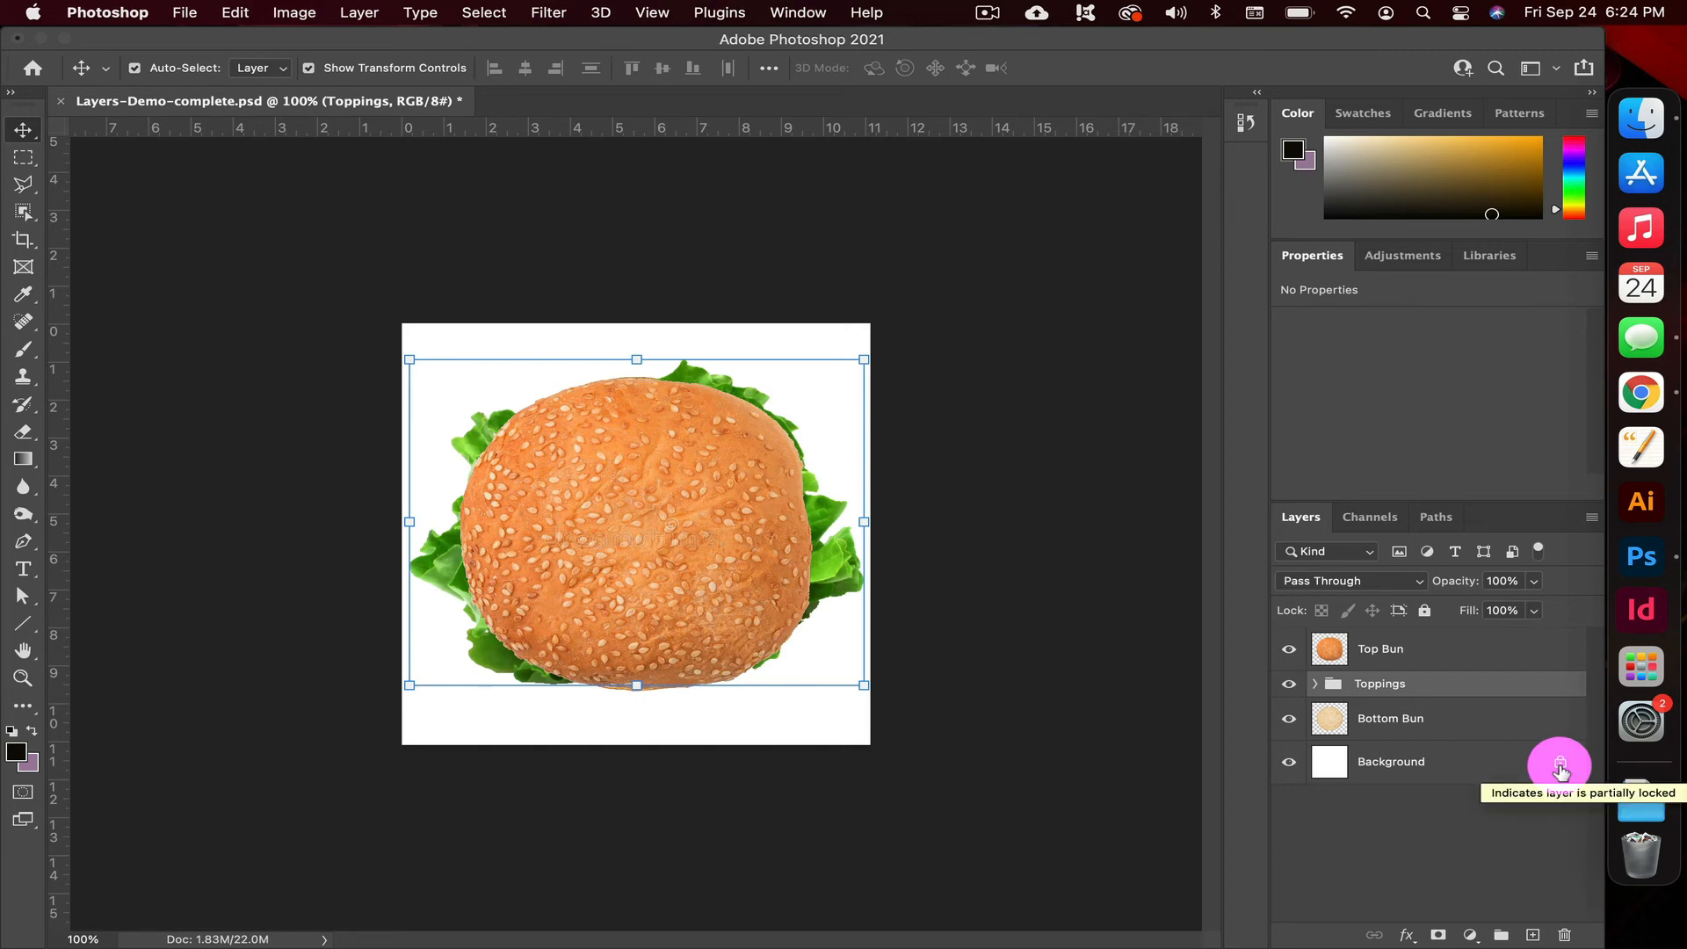
# Fully lock the Top Bun and Bottom Bun layers, and unlock both again
pyautogui.click(1433, 659)
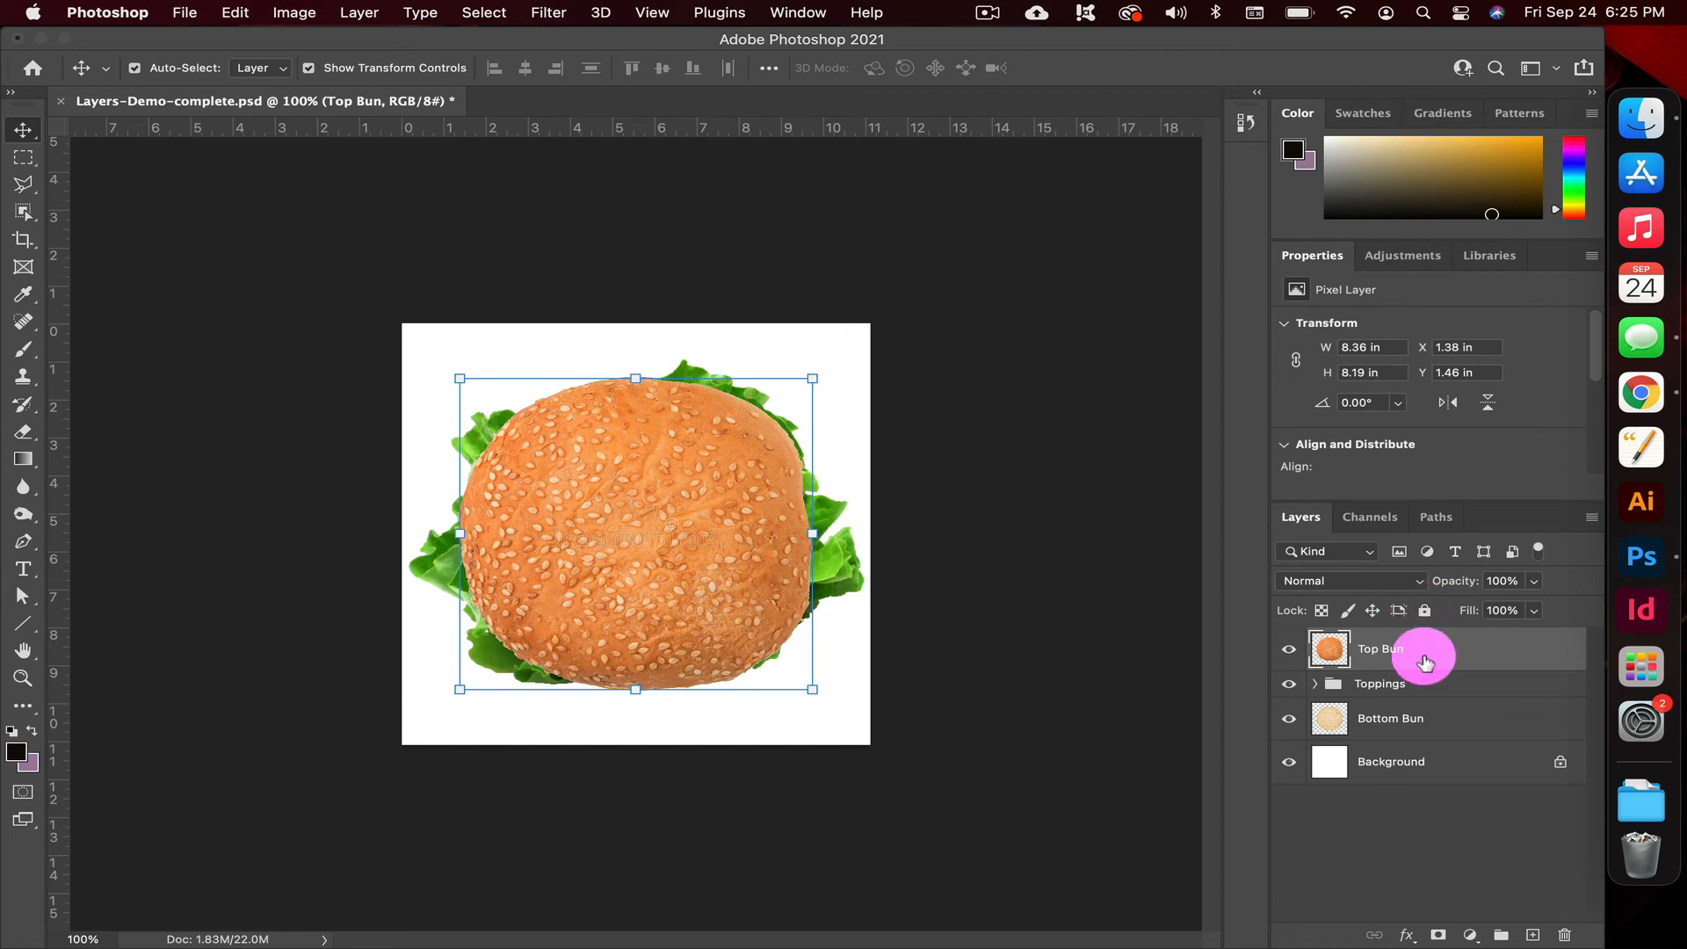
pyautogui.click(1425, 612)
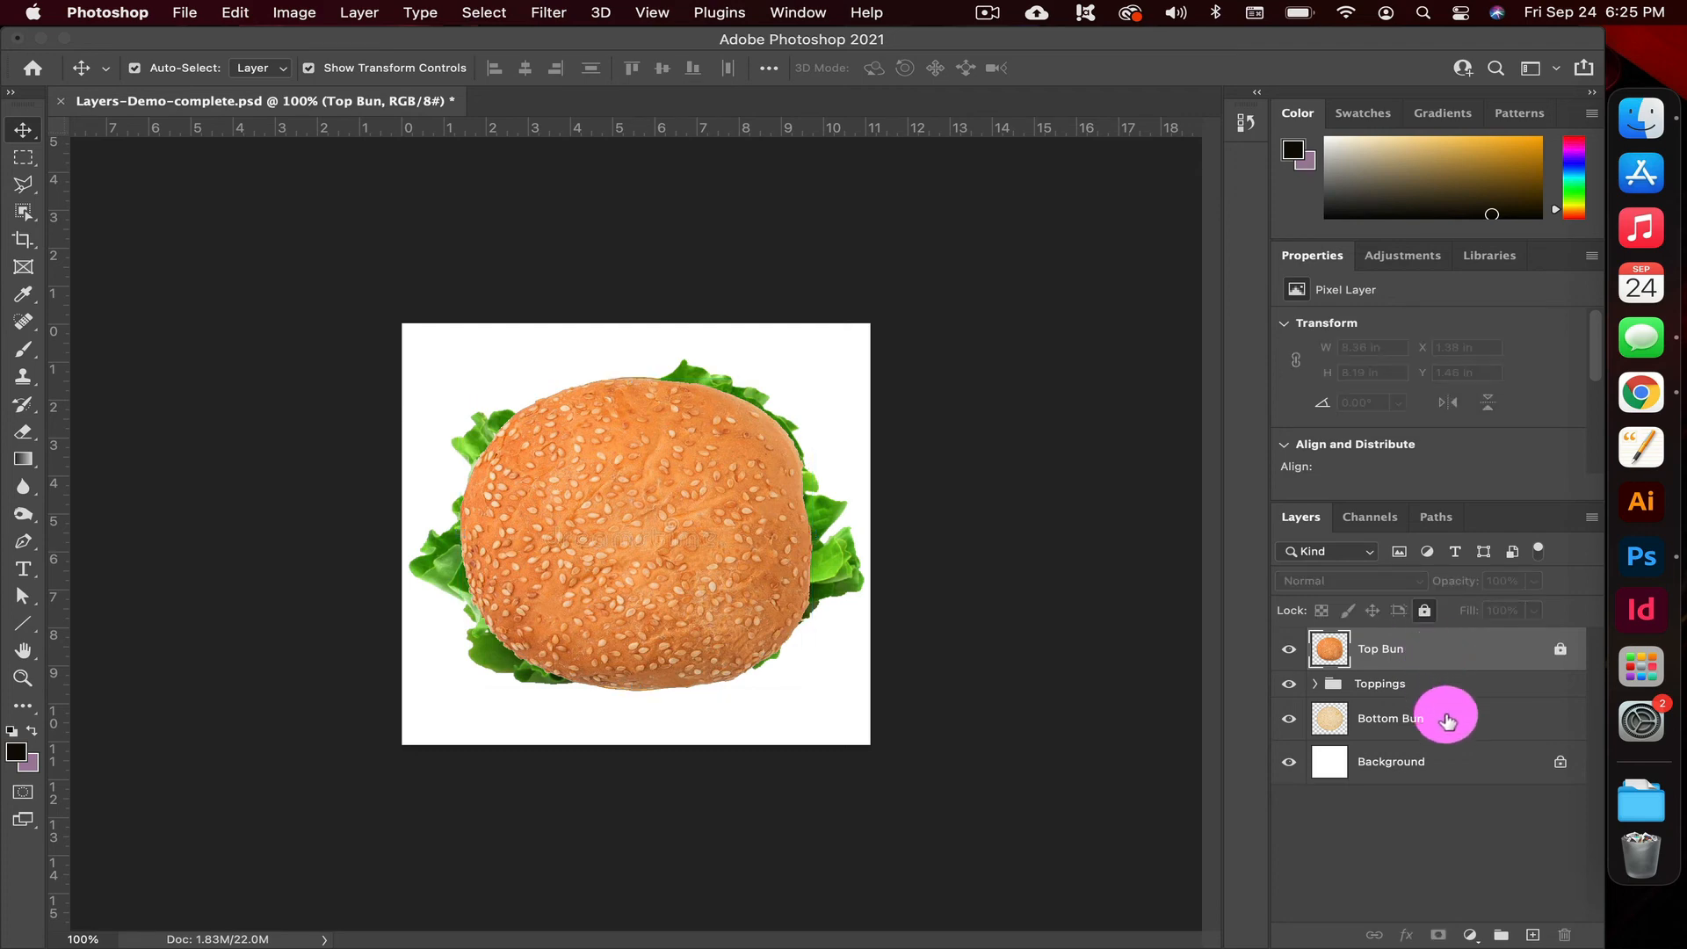
pyautogui.click(1448, 716)
pyautogui.click(1425, 612)
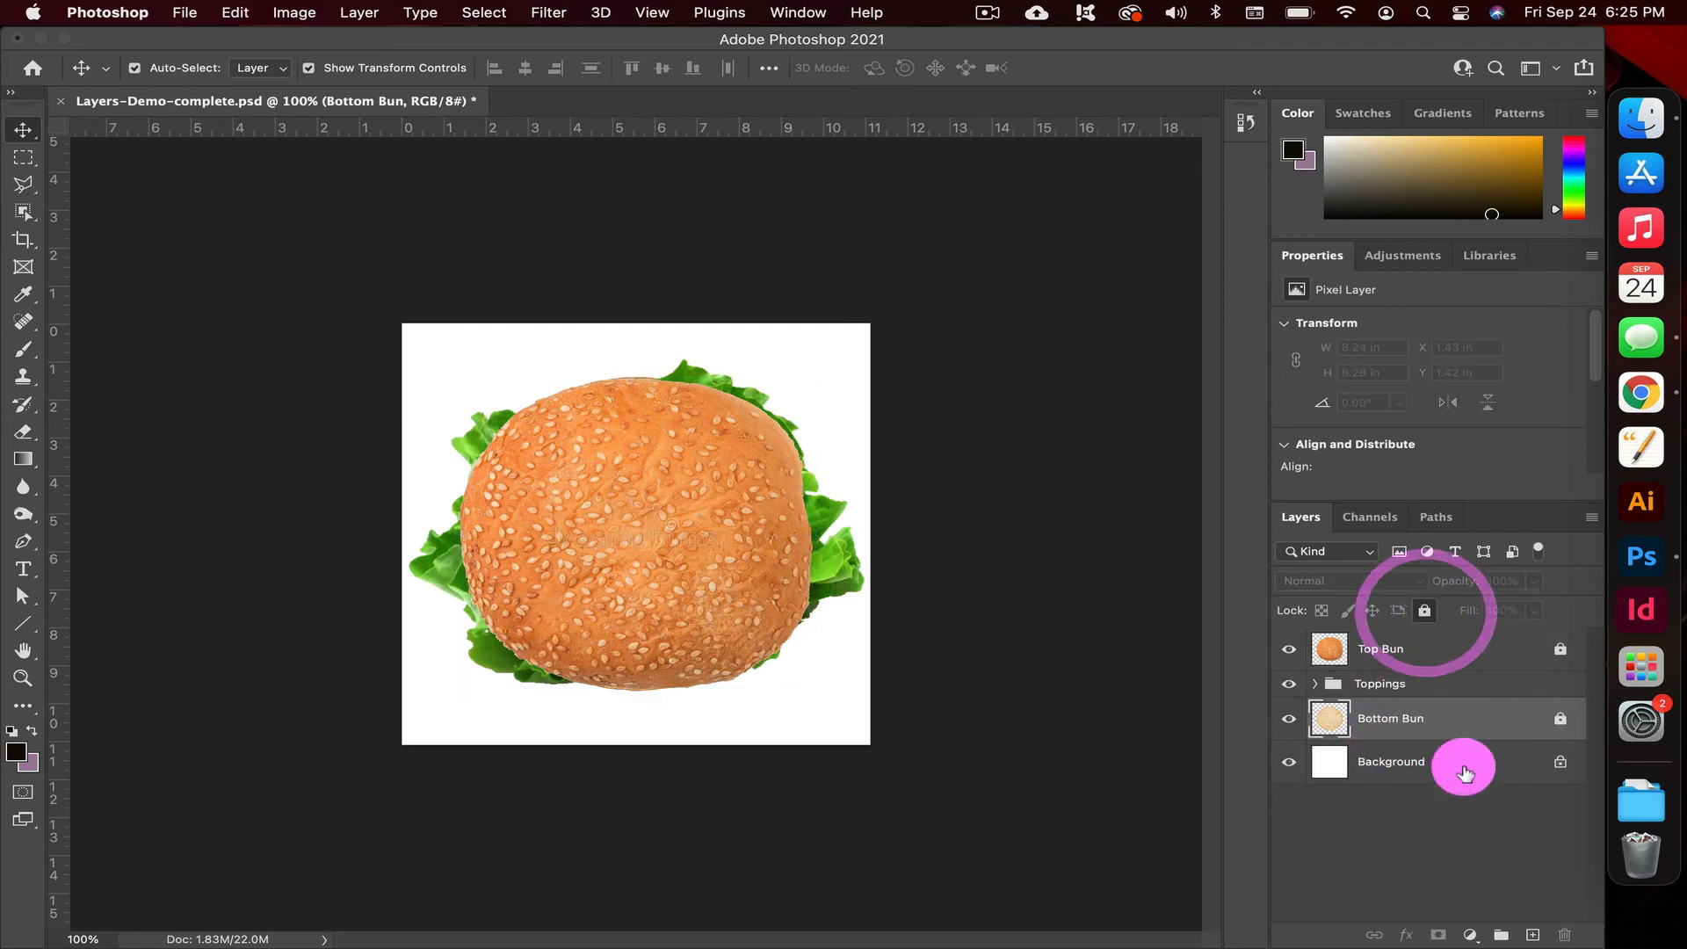
pyautogui.click(1560, 716)
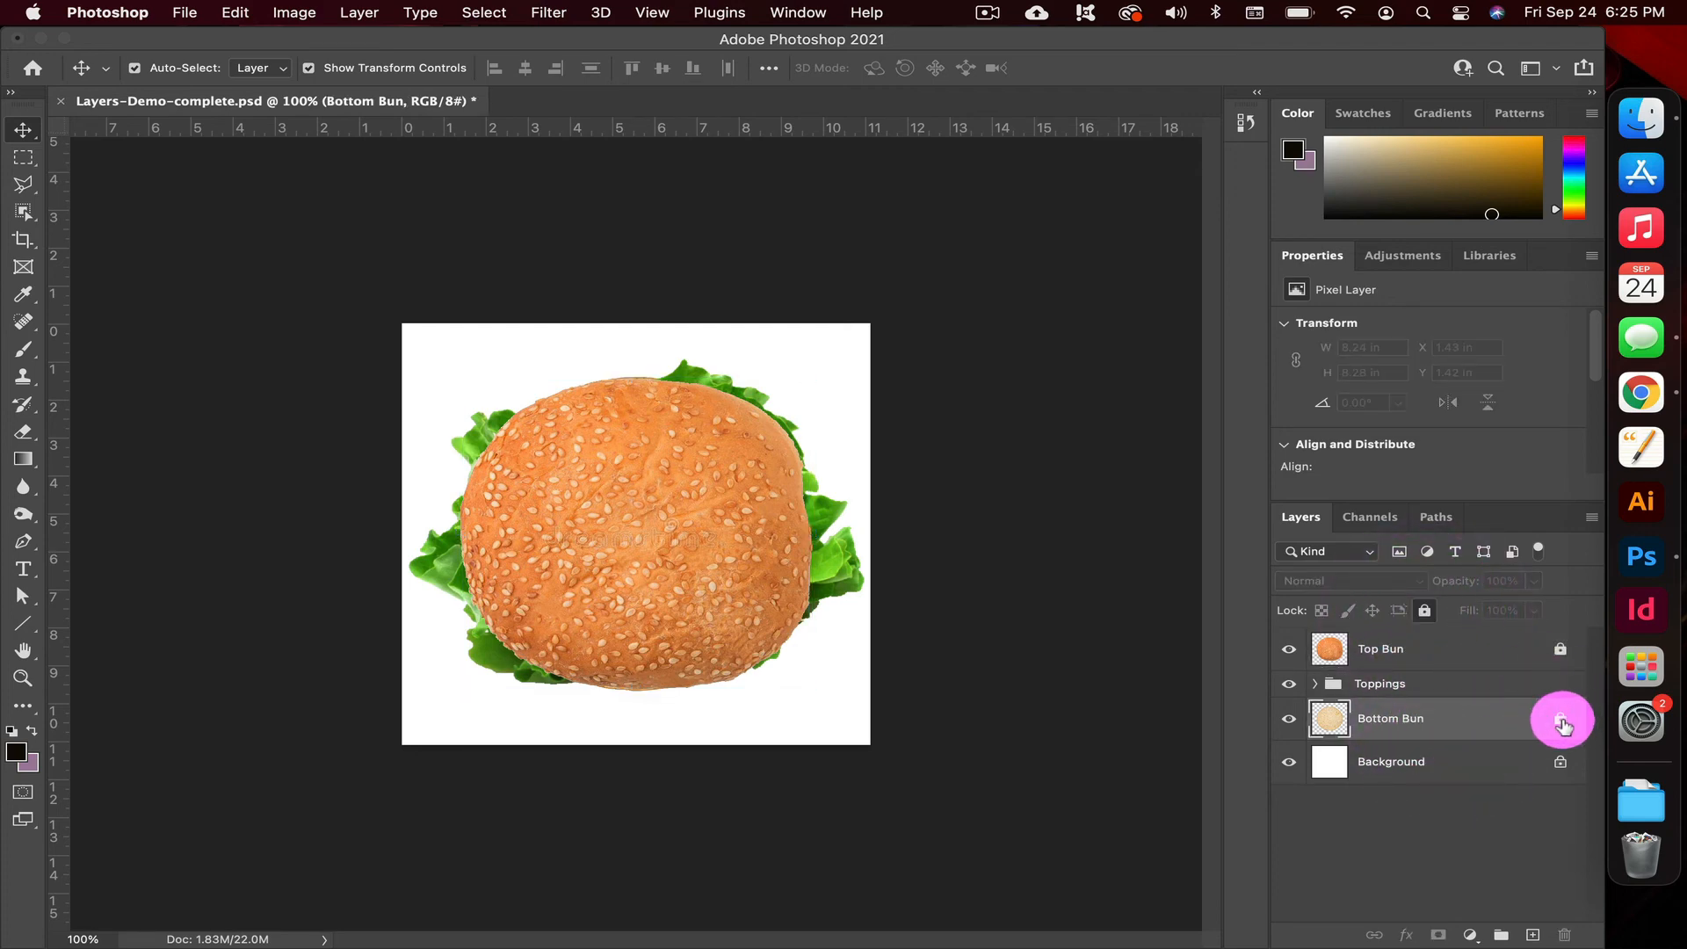
pyautogui.click(1560, 649)
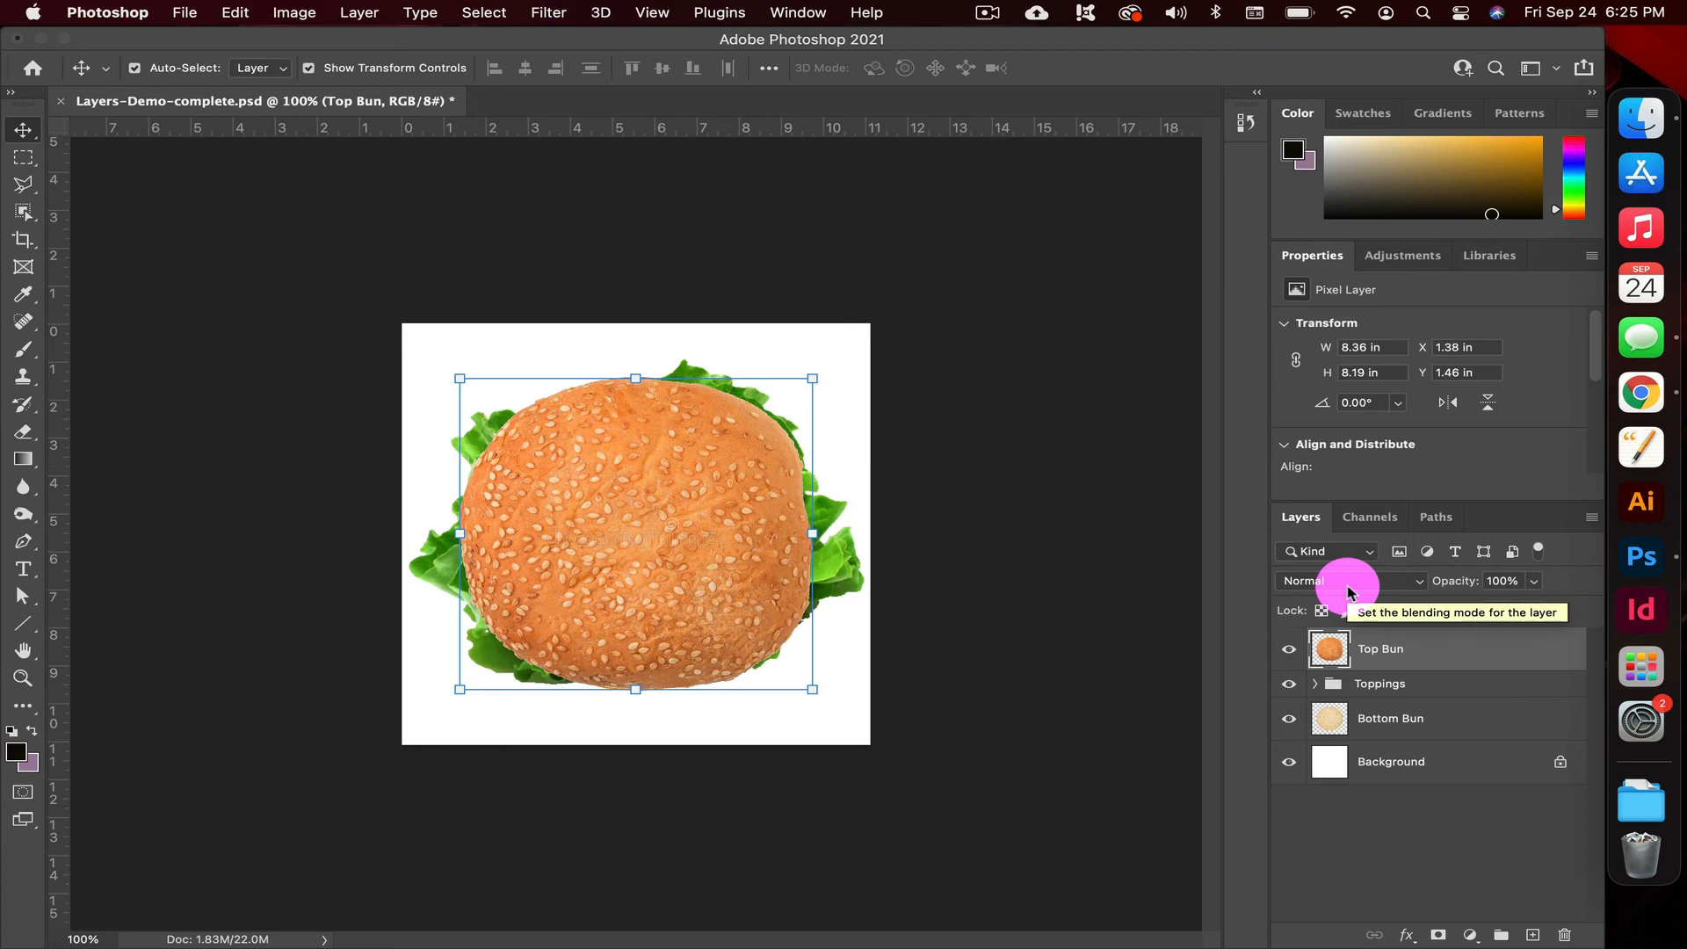
# Lower the Top Bun layer's opacity to 51% to see the toppings through it, and restore it to 100%
pyautogui.click(1534, 583)
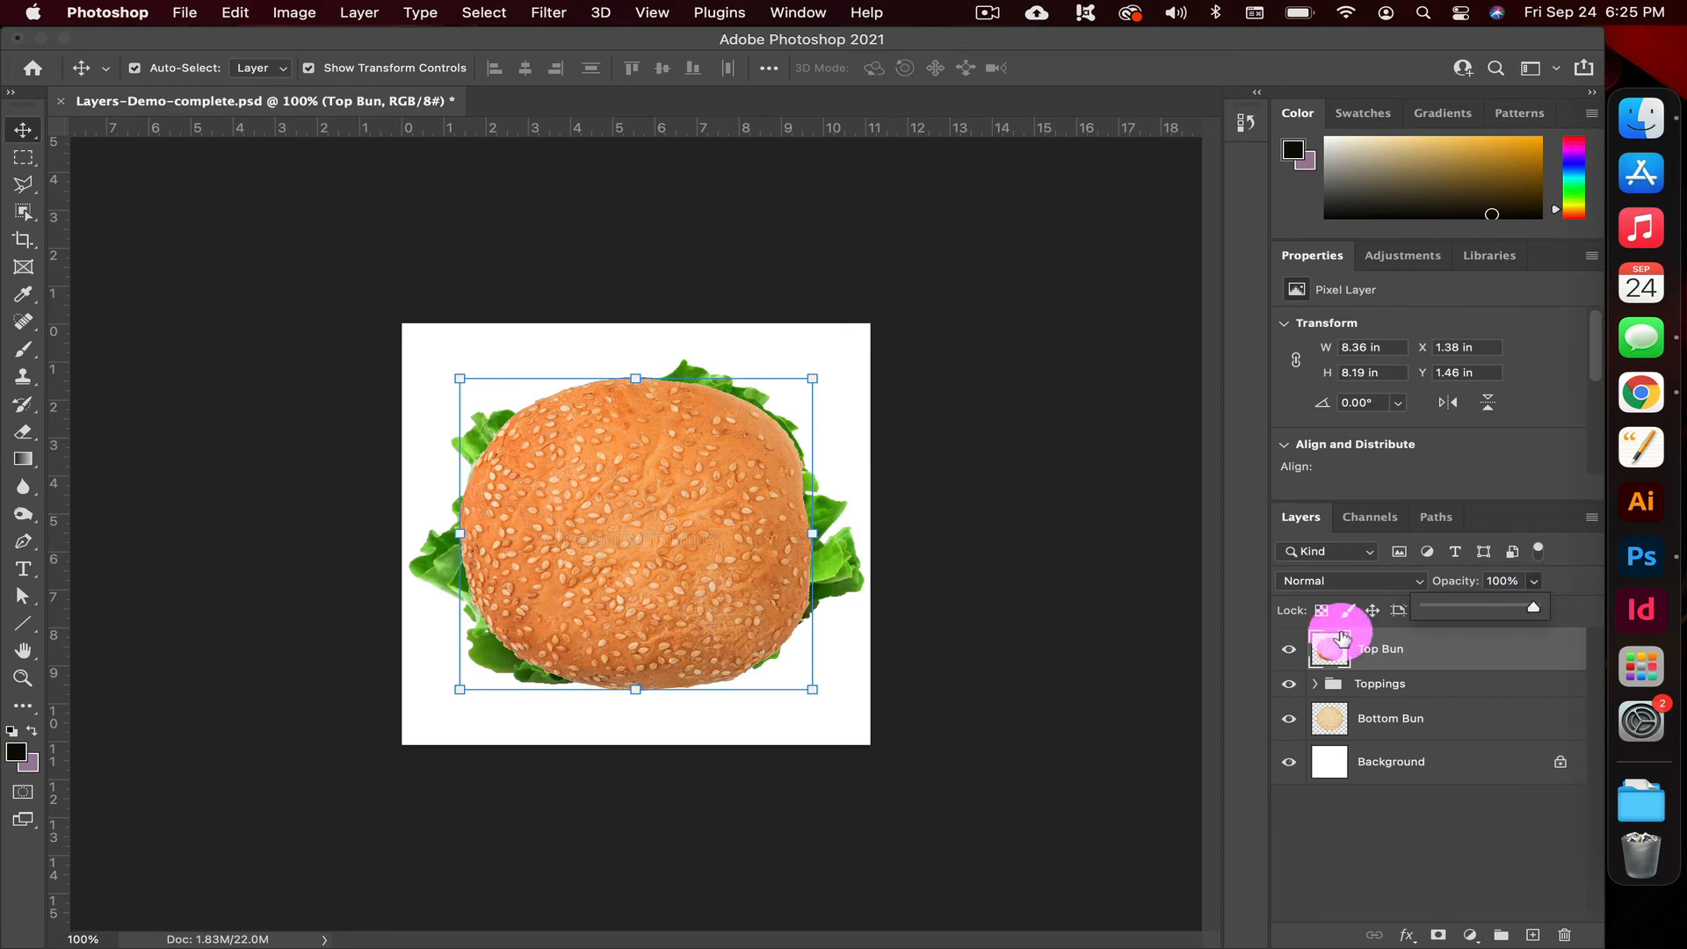
pyautogui.click(1289, 648)
pyautogui.click(1288, 648)
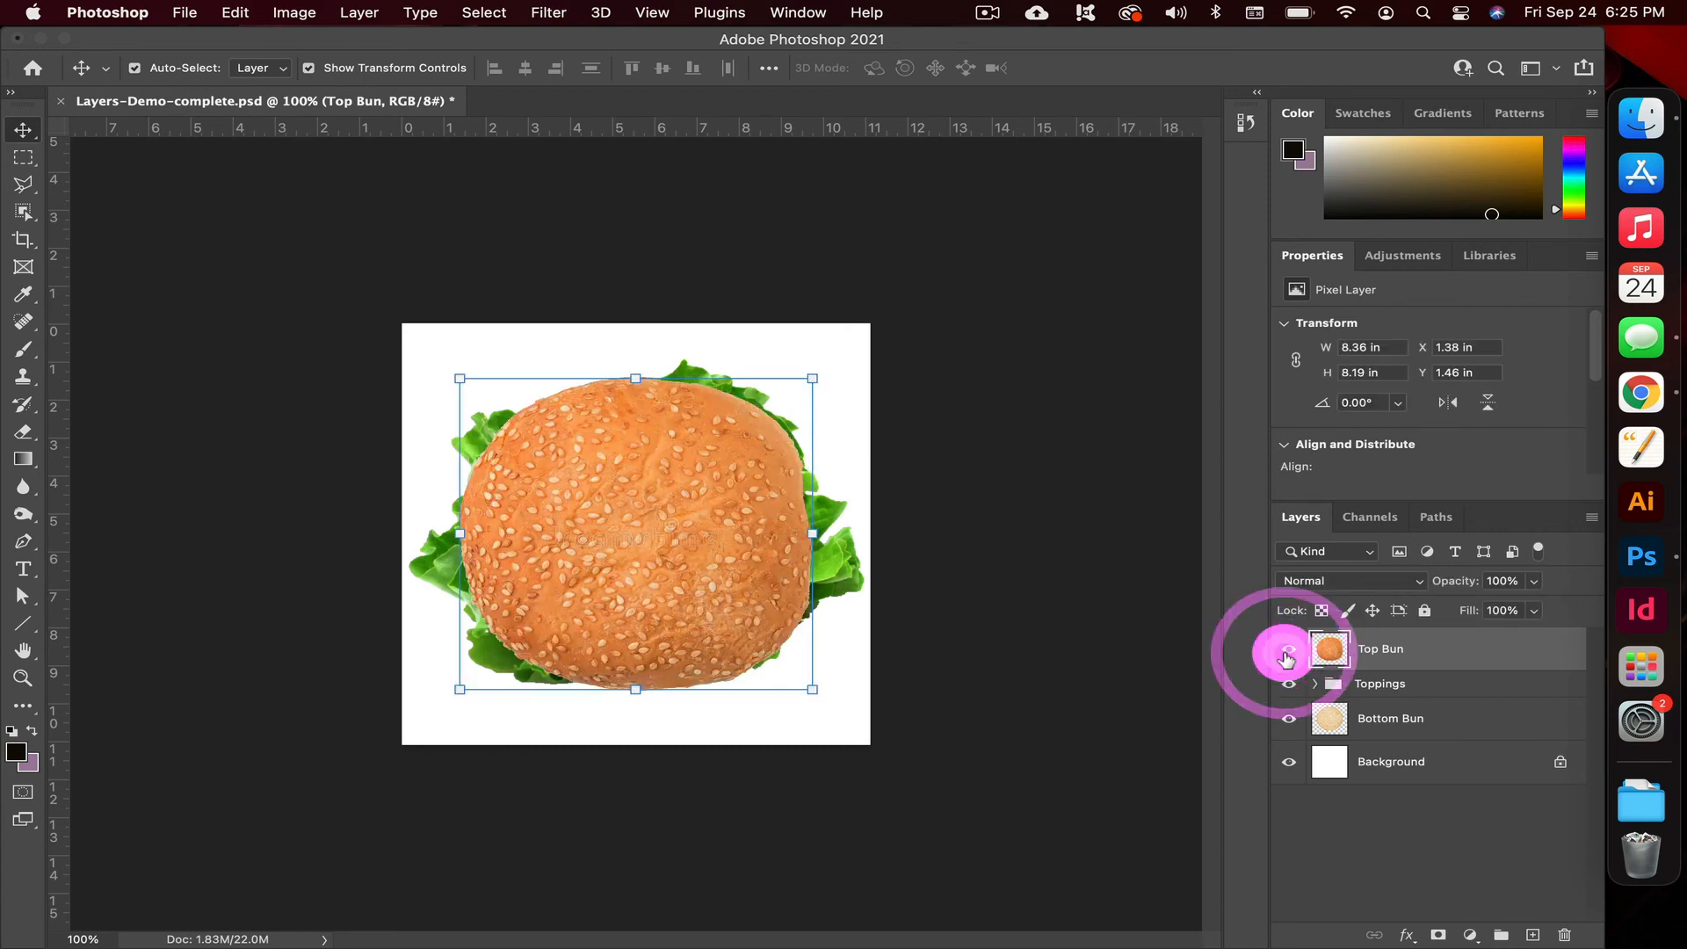
pyautogui.click(1532, 581)
pyautogui.moveTo(1524, 613); pyautogui.dragTo(1482, 615)
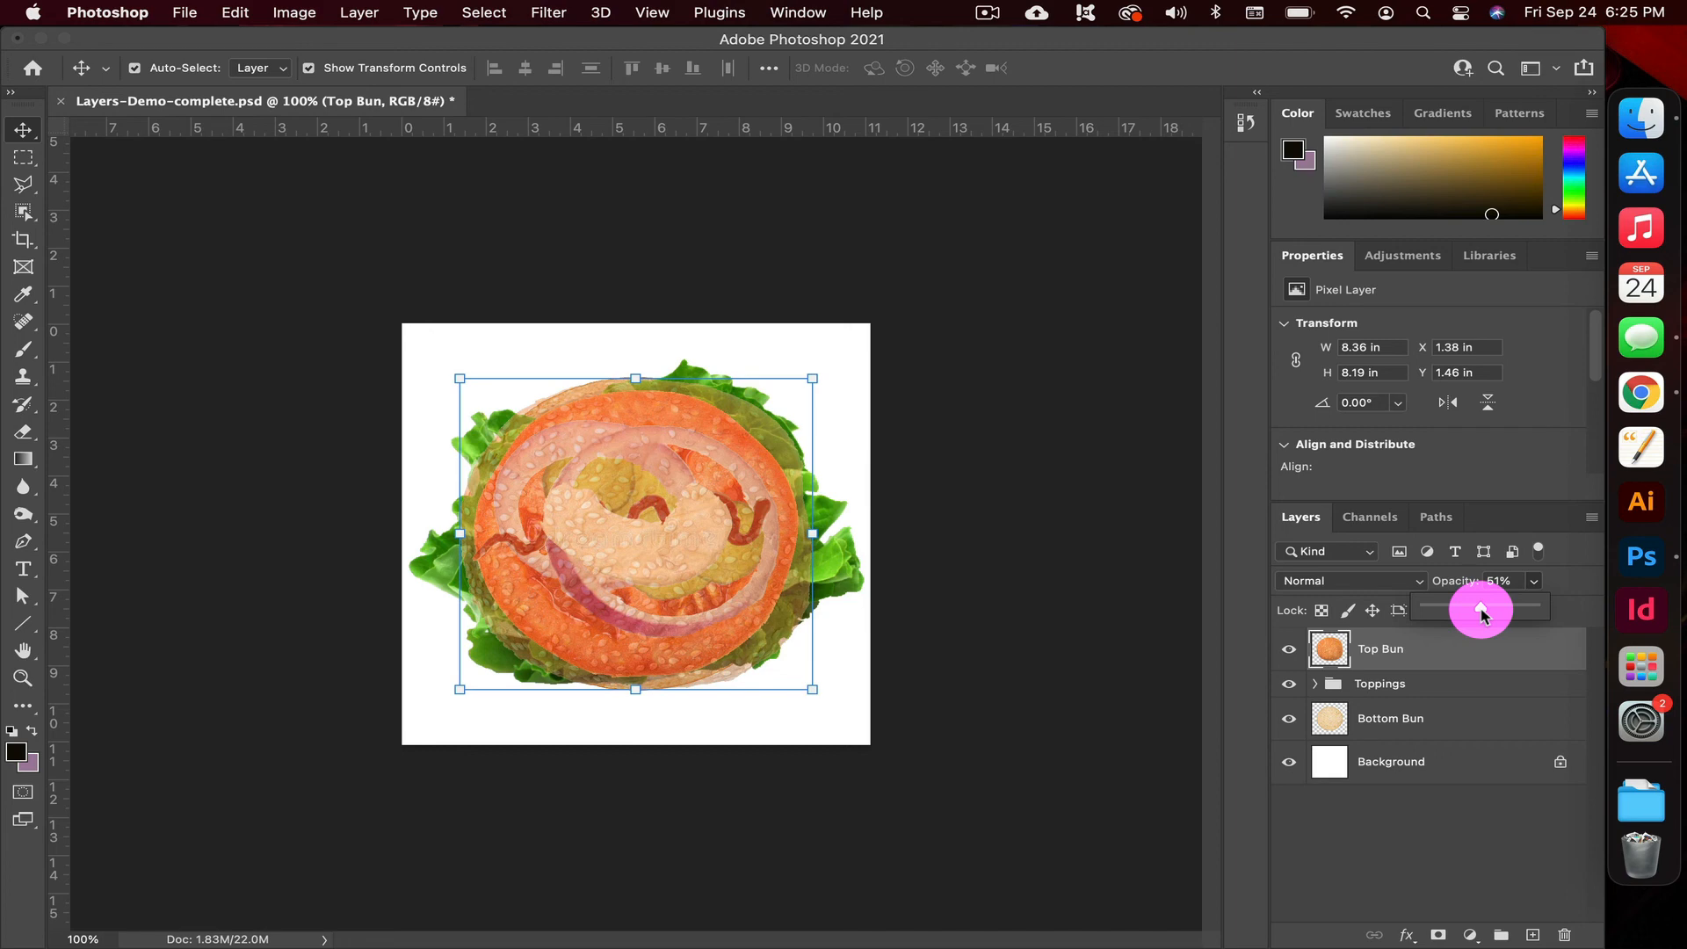
pyautogui.moveTo(1482, 615); pyautogui.dragTo(1482, 614)
pyautogui.moveTo(1482, 615); pyautogui.dragTo(1558, 590)
# Filter the layer list to show only type layers
pyautogui.click(1542, 554)
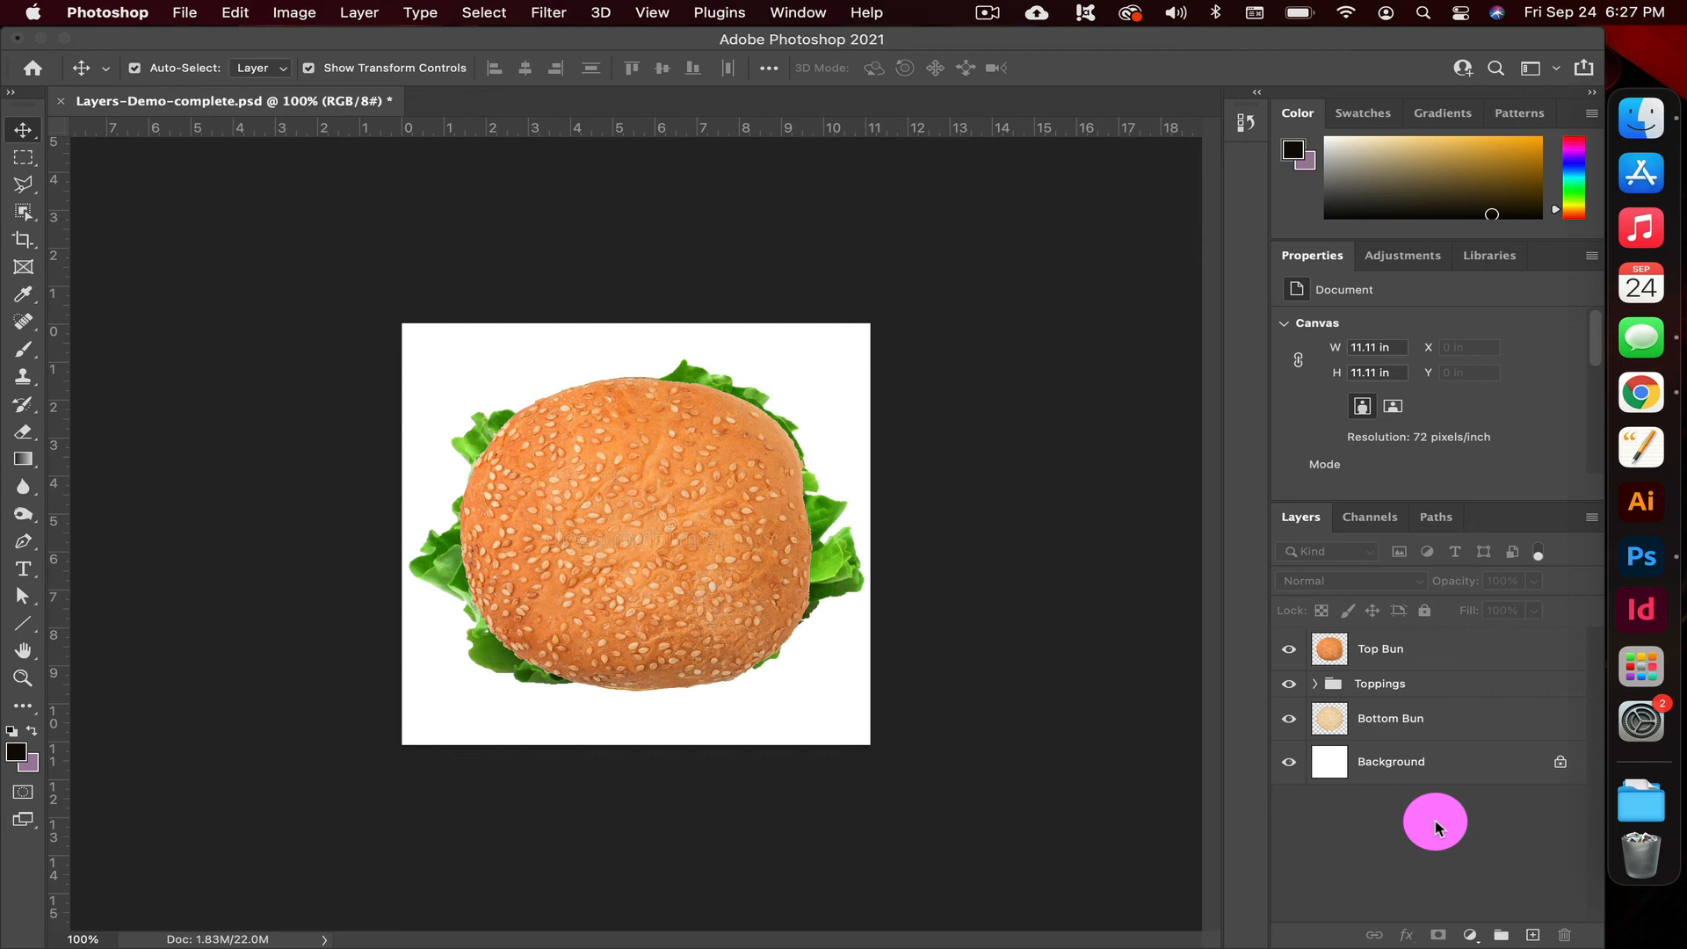
pyautogui.click(1455, 552)
pyautogui.click(1539, 554)
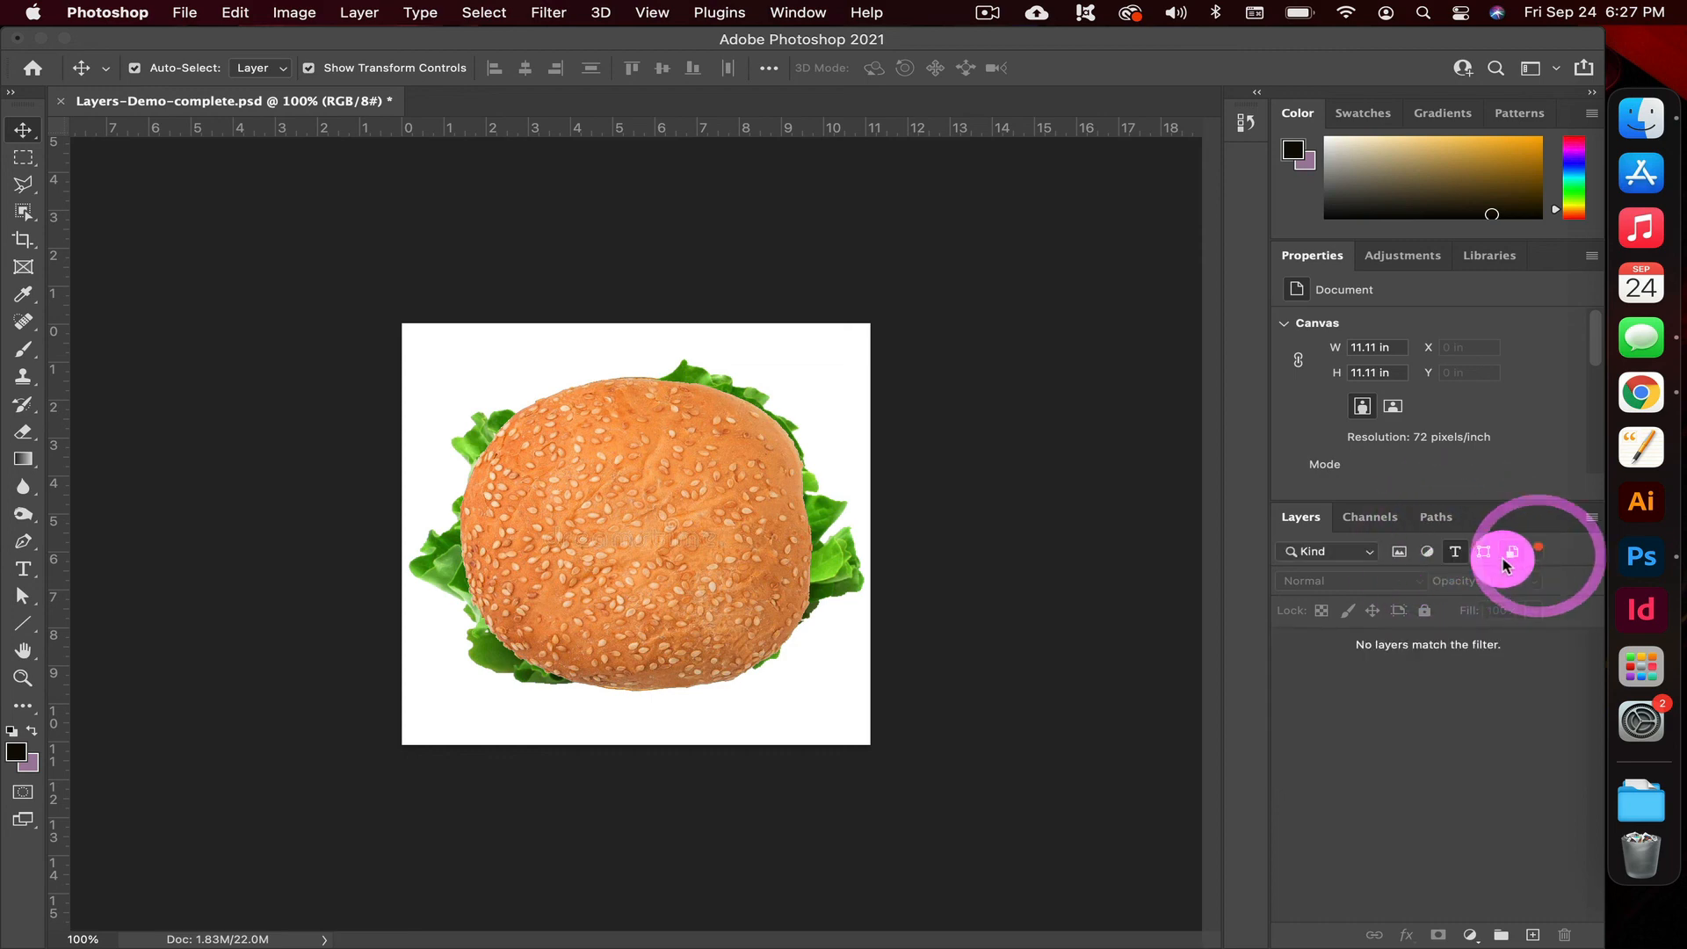
pyautogui.click(1456, 553)
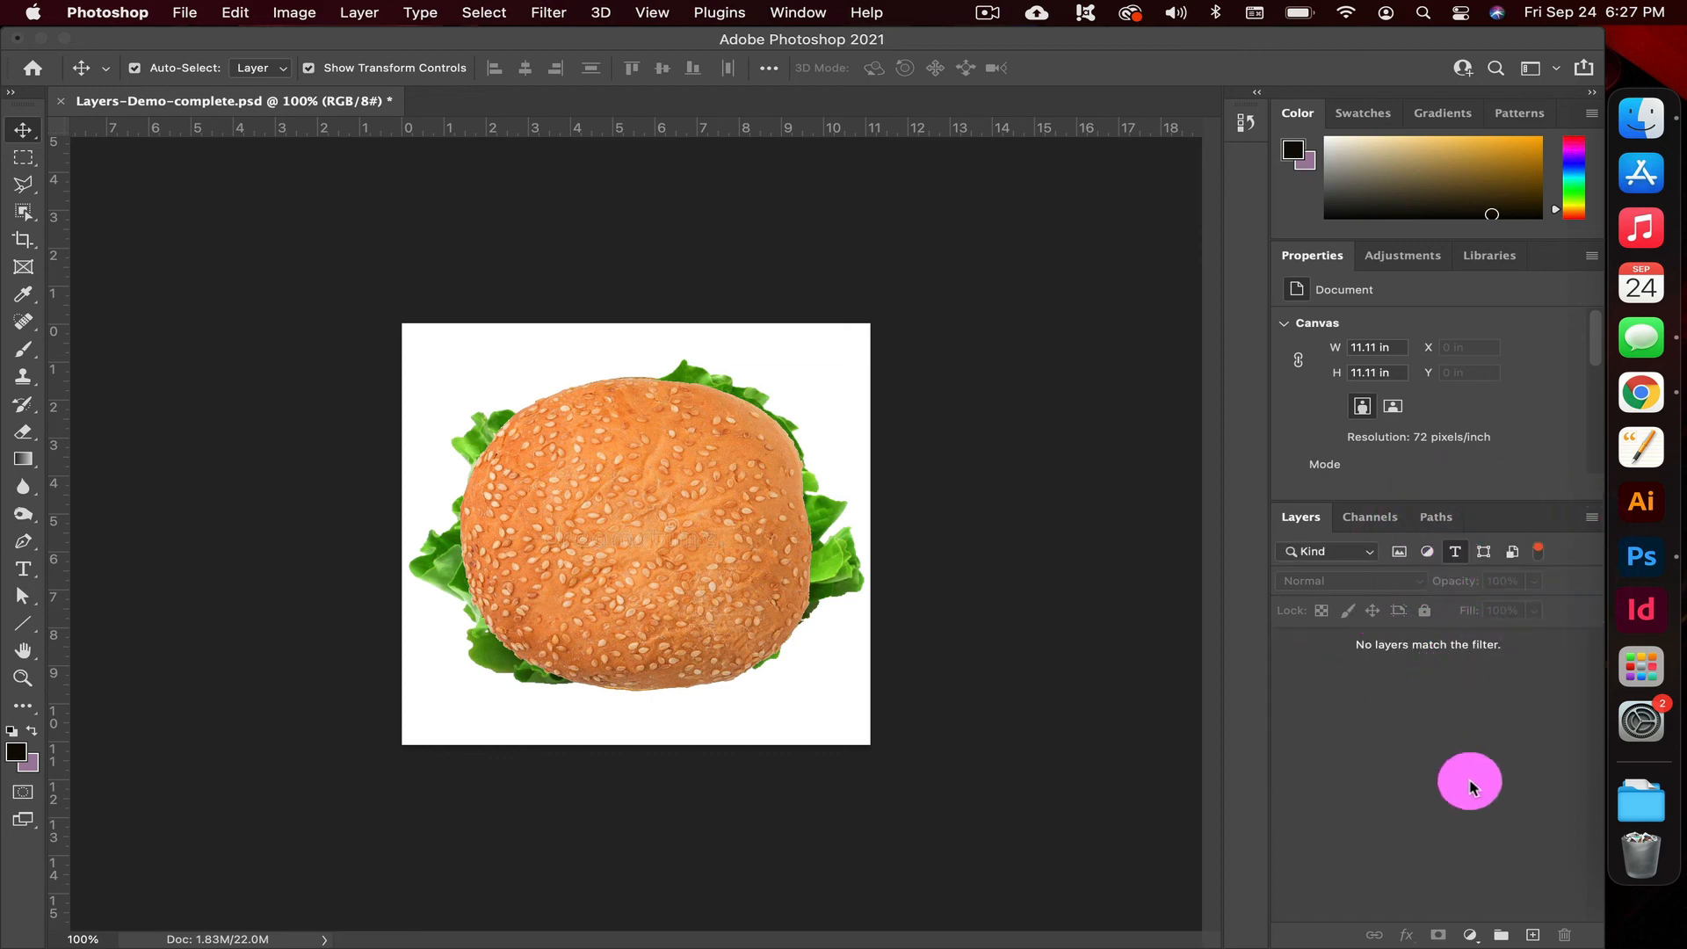
# Filter the layer list by pixel layers only, review the matching layers, and turn layer filtering off
pyautogui.click(1403, 559)
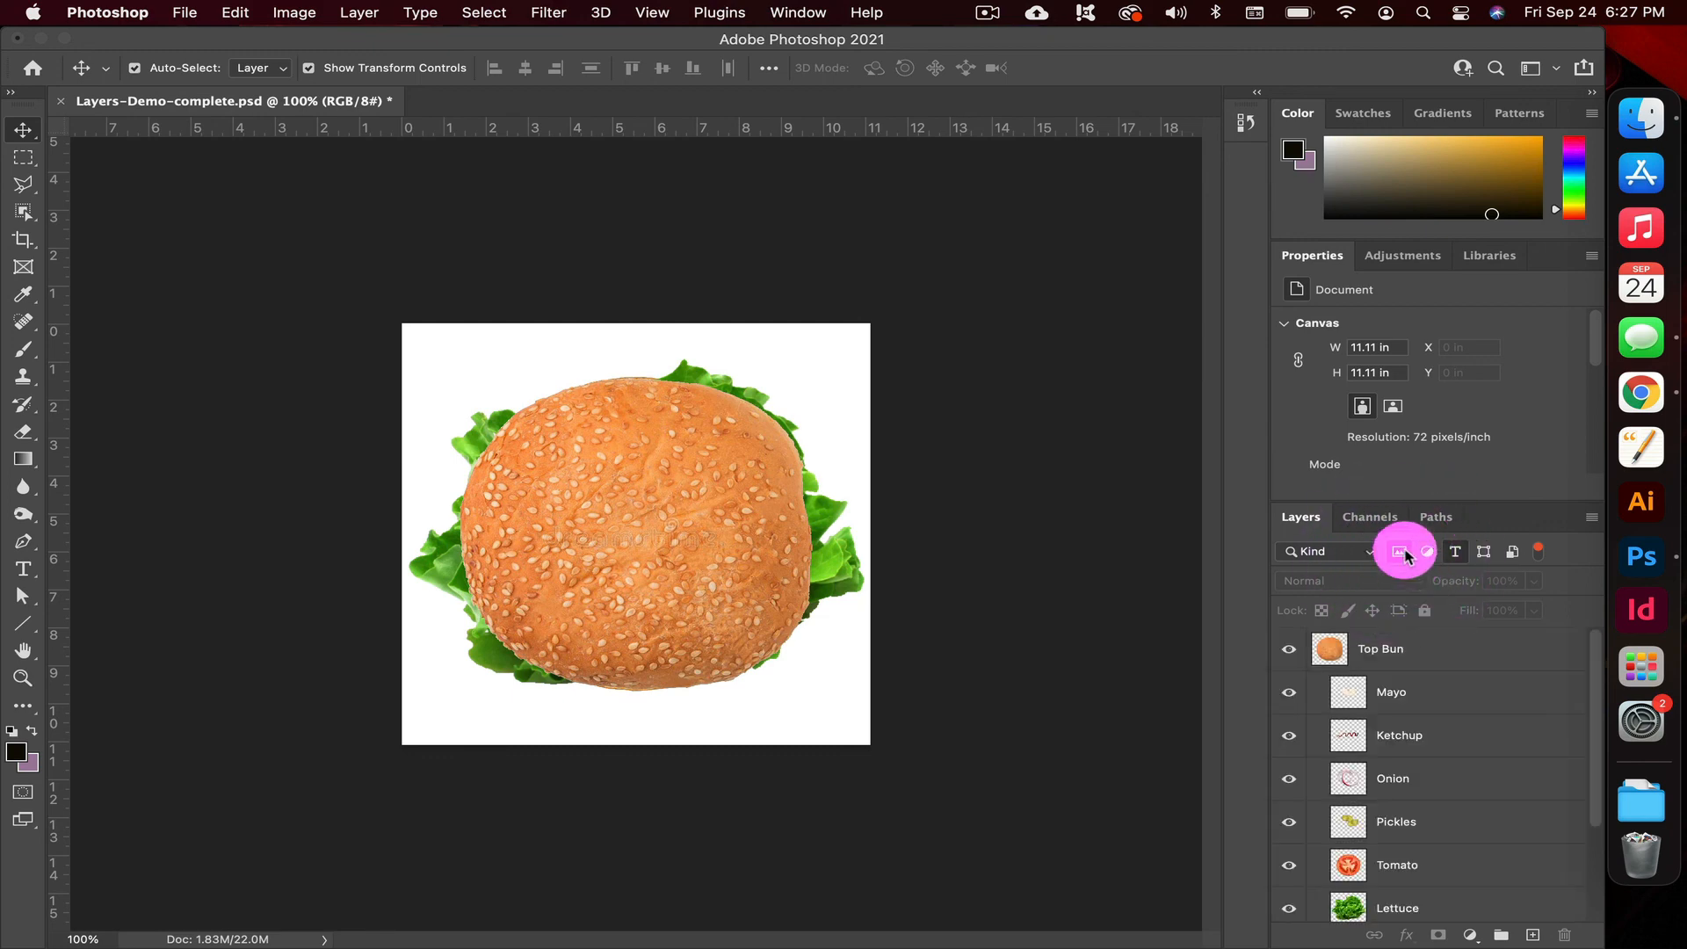
pyautogui.click(1456, 553)
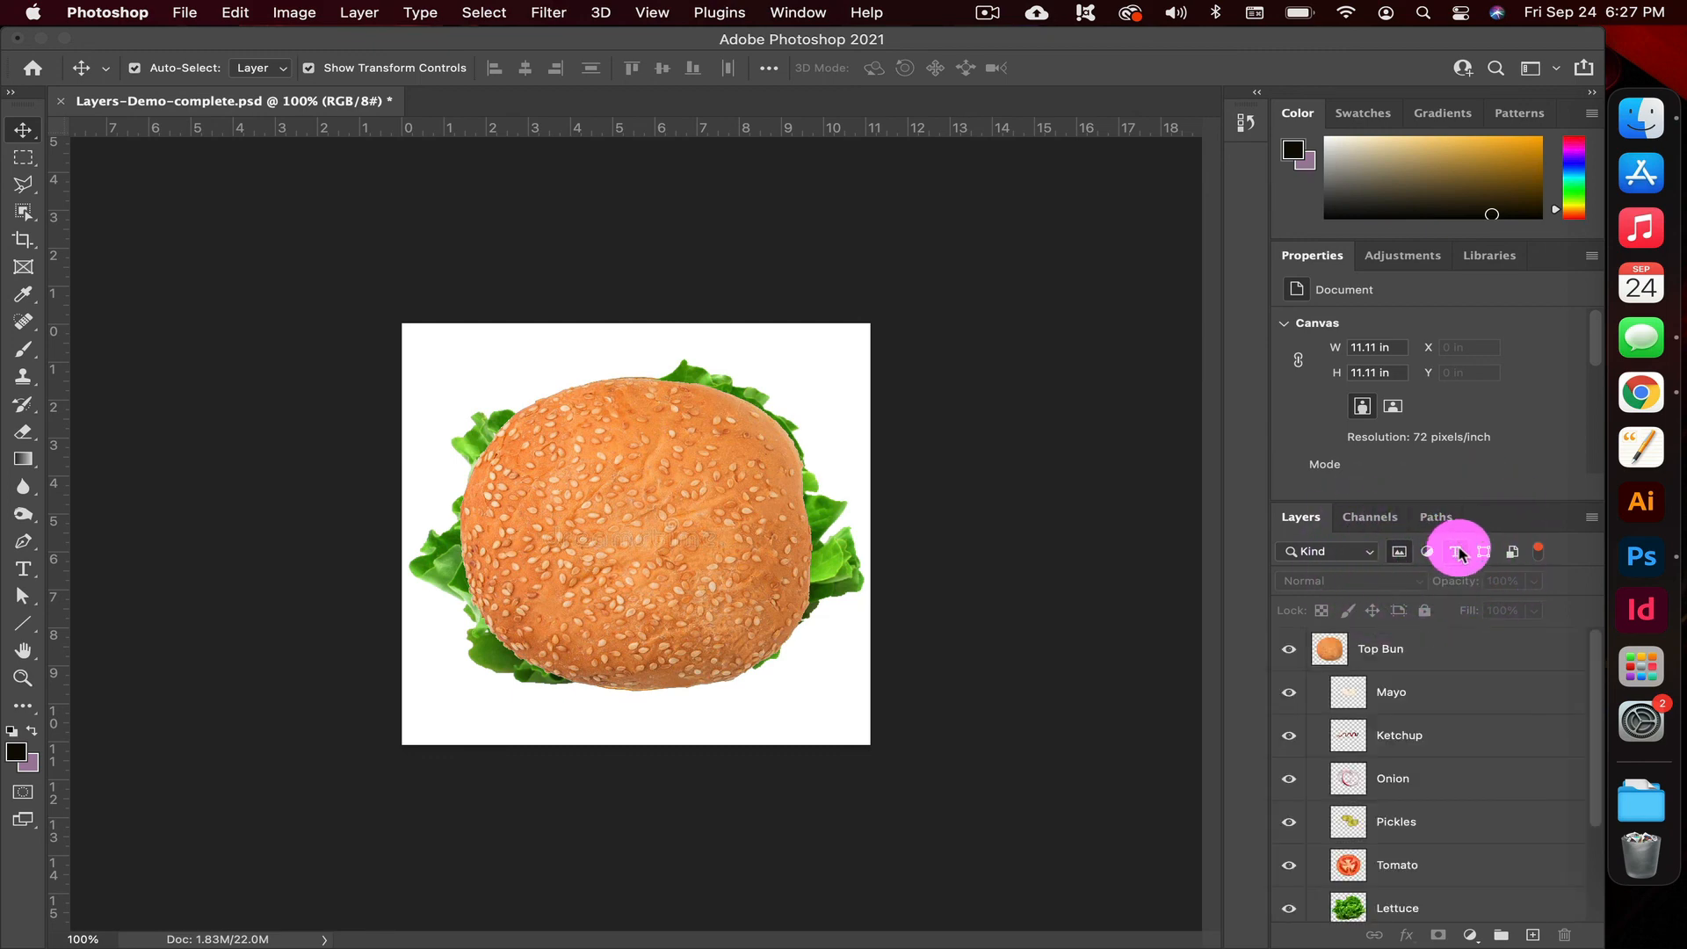
pyautogui.scroll(-3, 1392, 773)
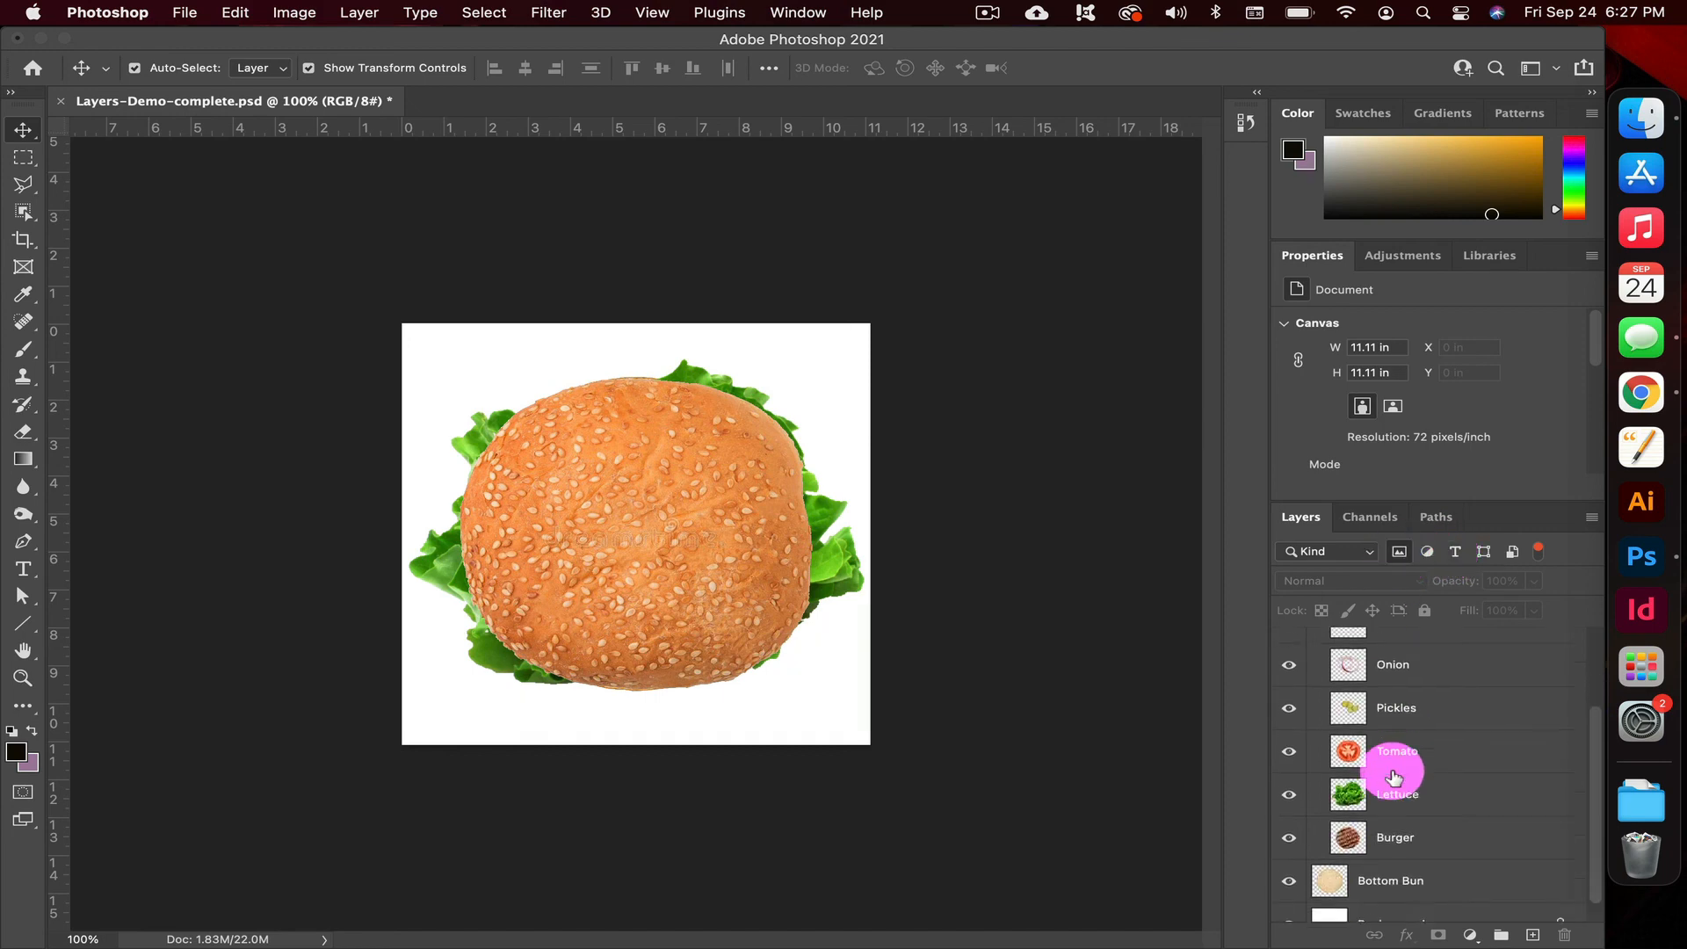
pyautogui.scroll(3, 1394, 777)
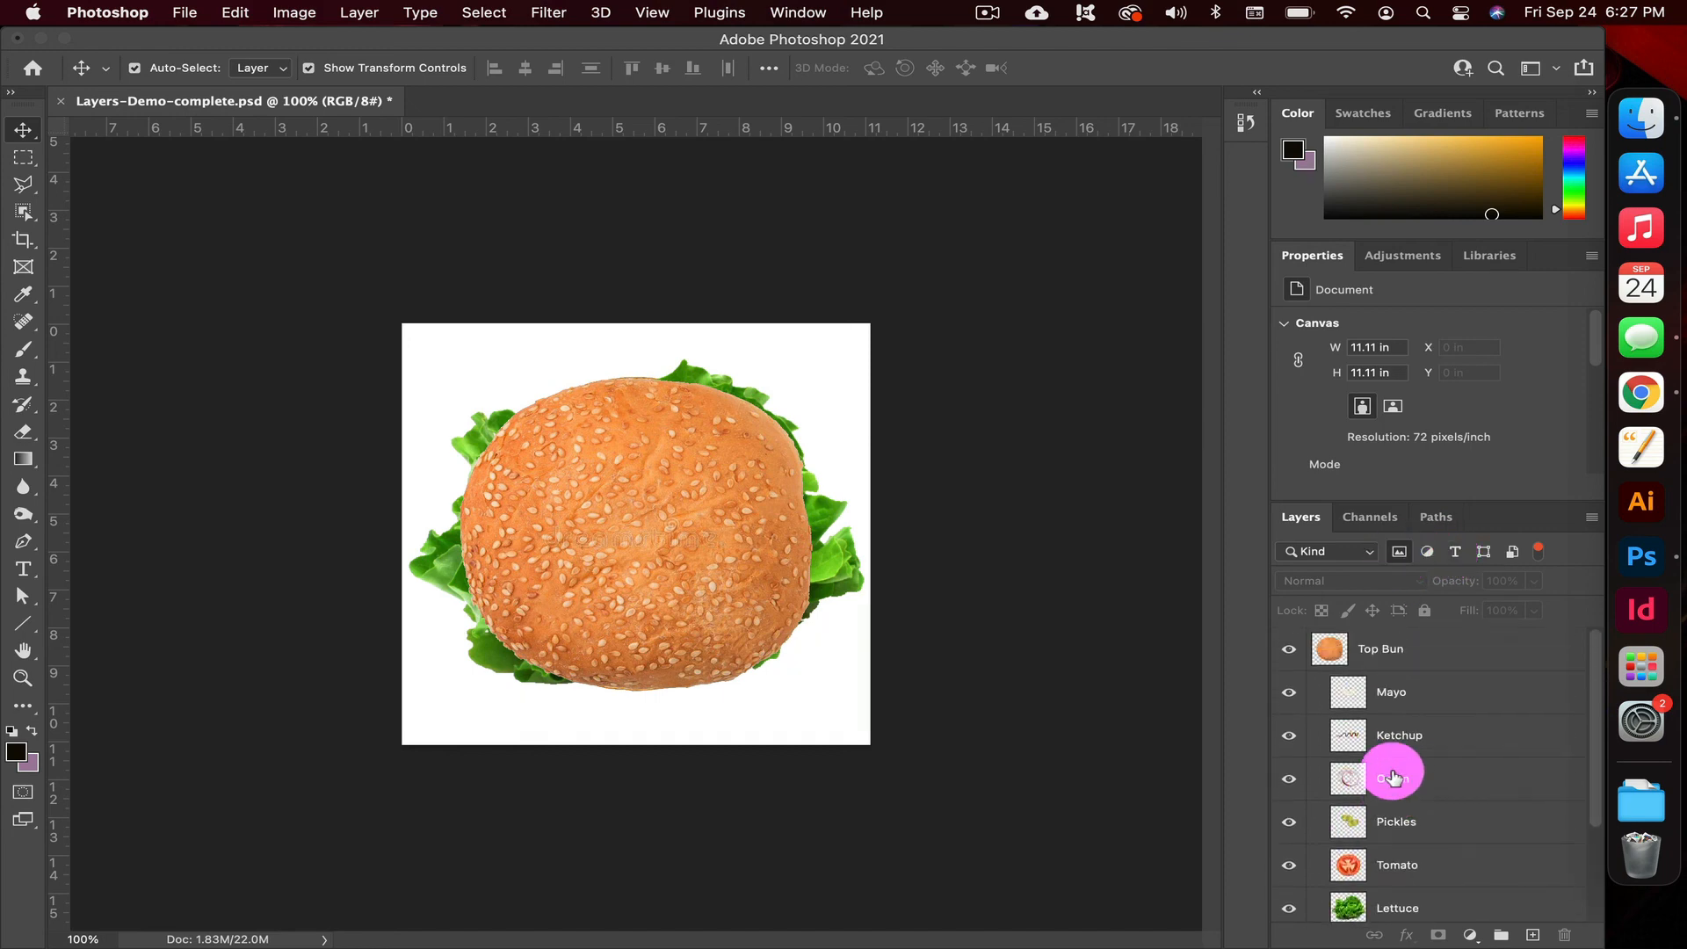
pyautogui.click(1405, 553)
pyautogui.scroll(-3, 1445, 719)
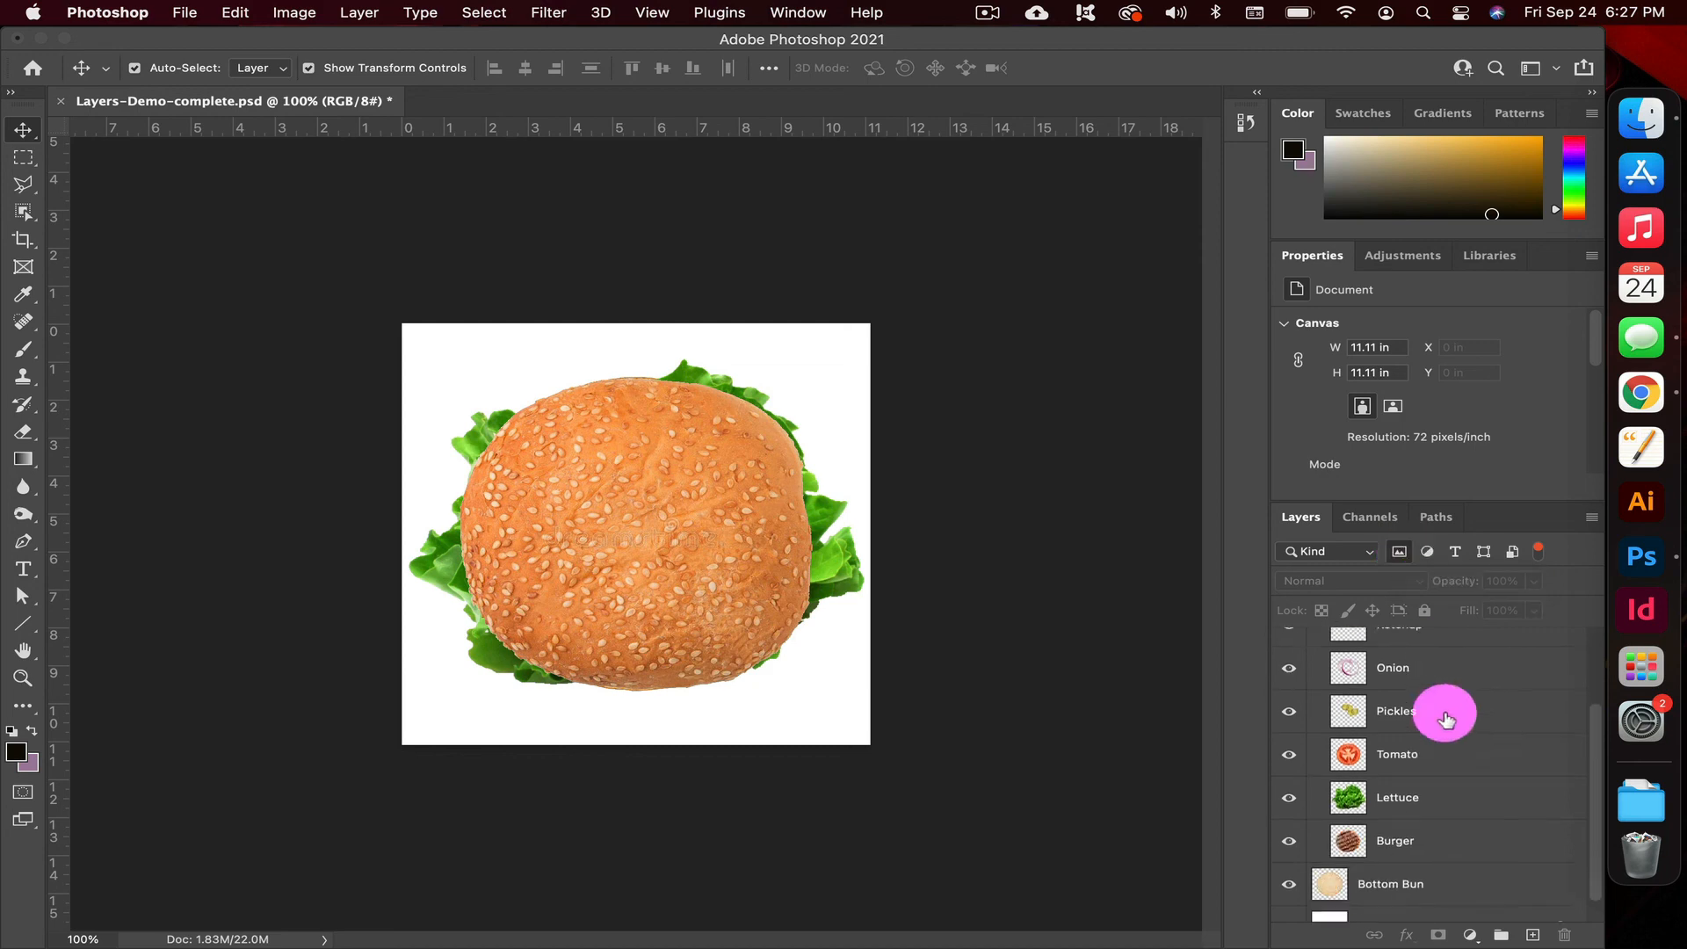
pyautogui.scroll(3, 1445, 719)
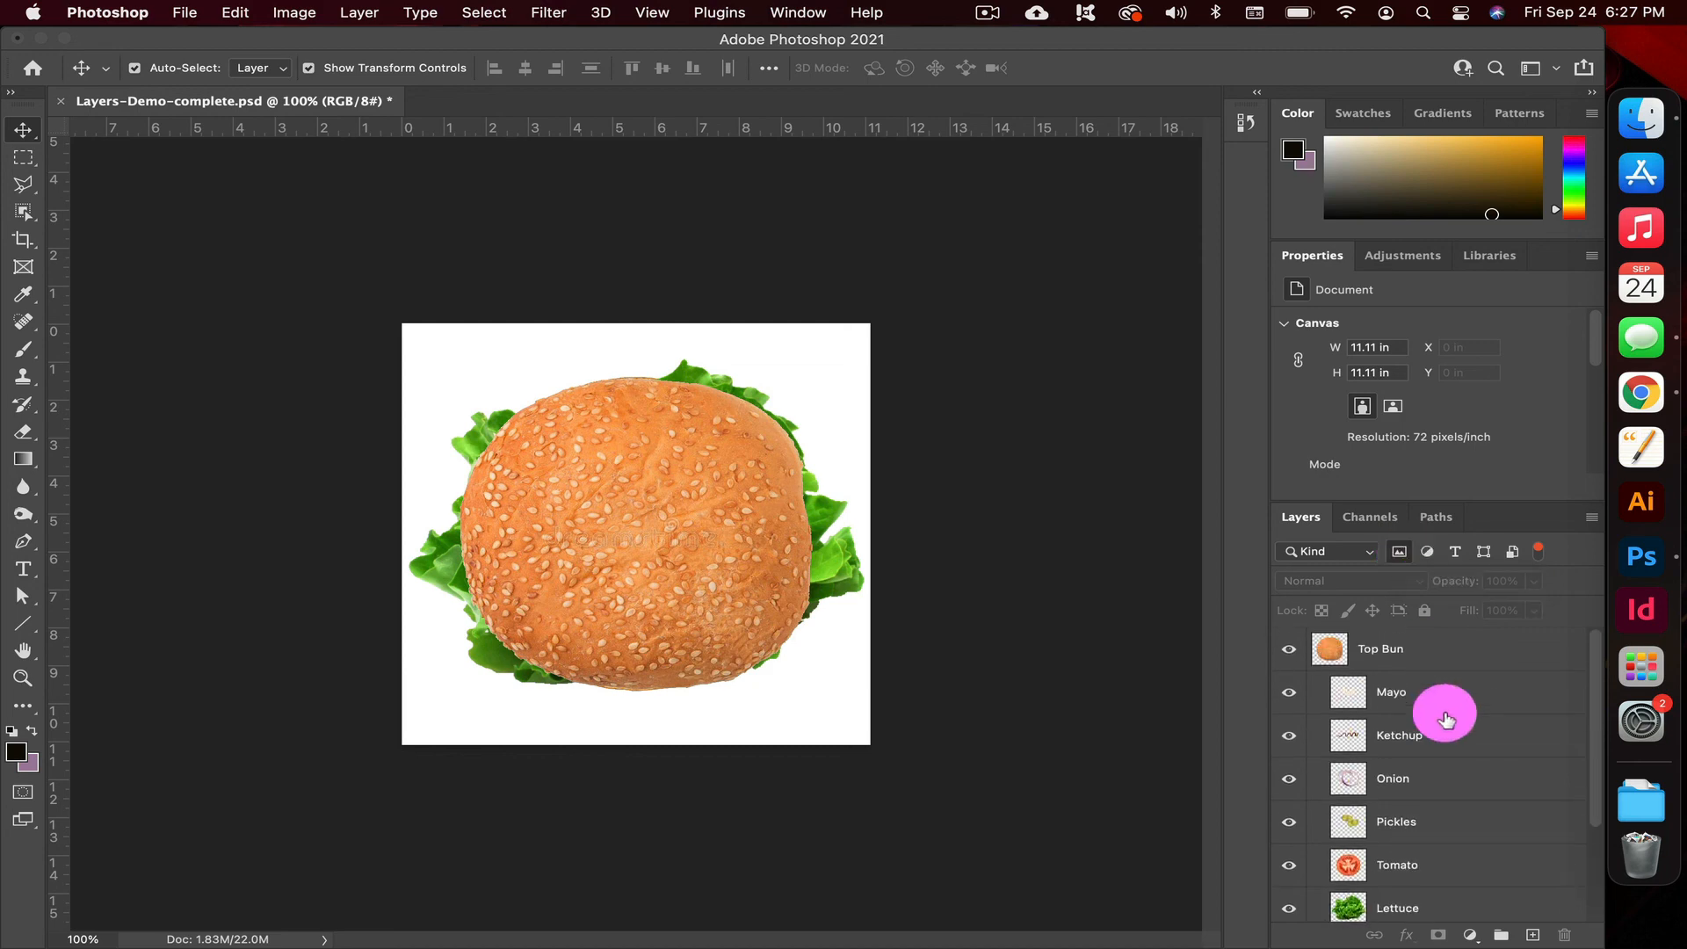
pyautogui.click(1539, 551)
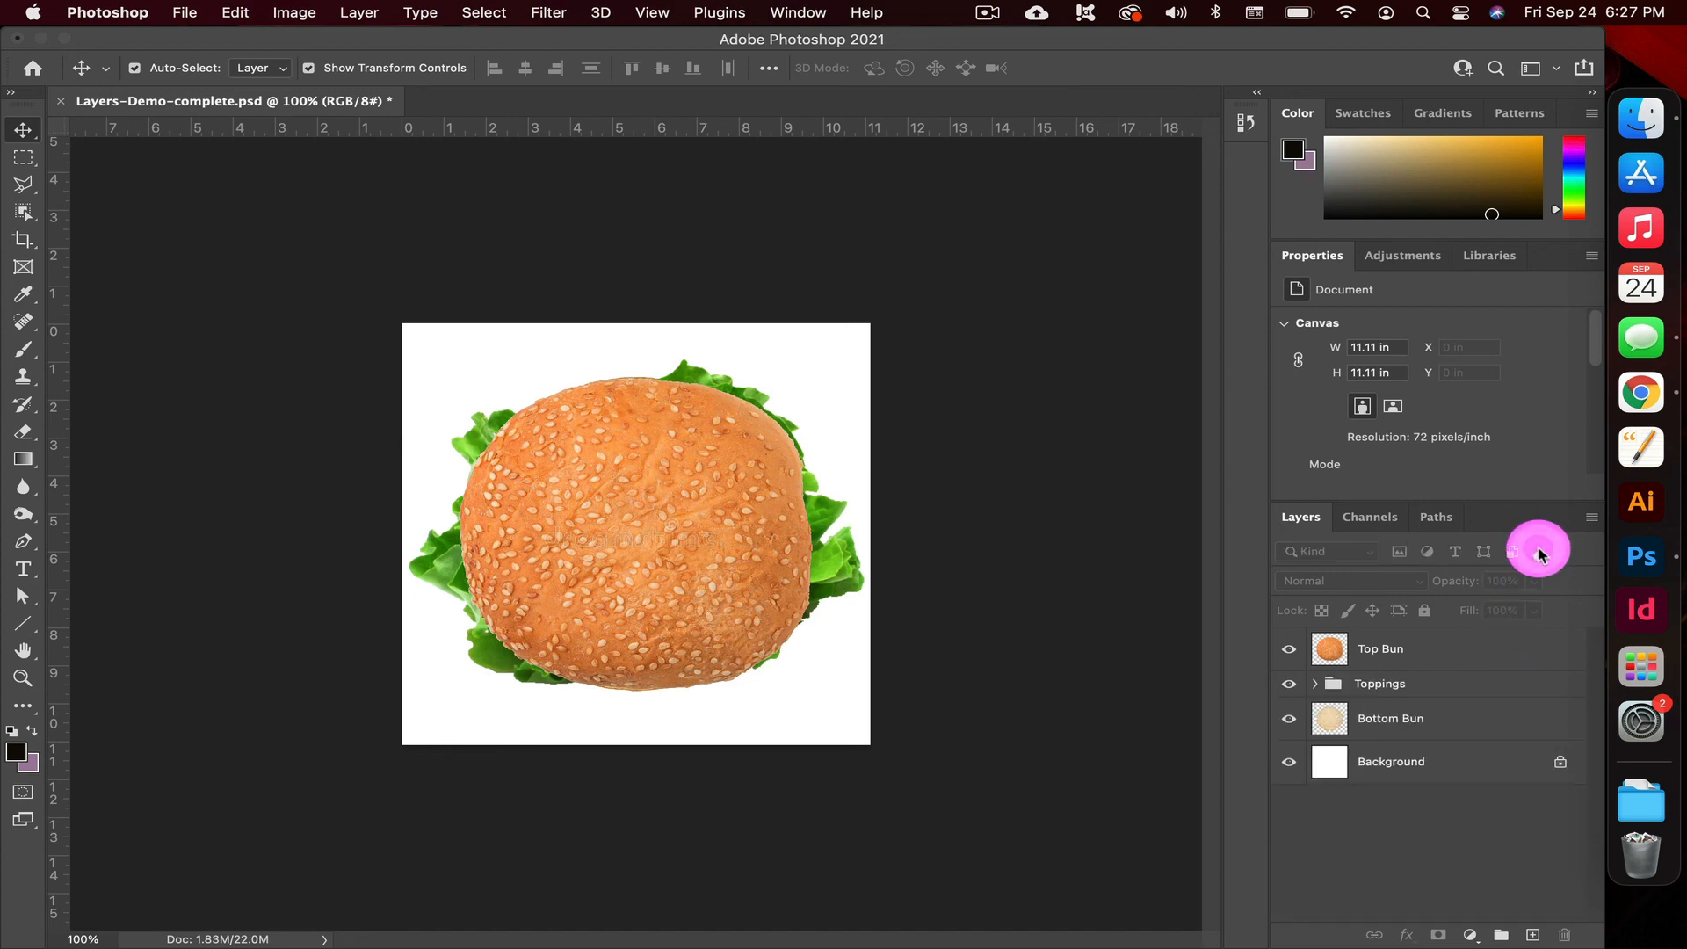